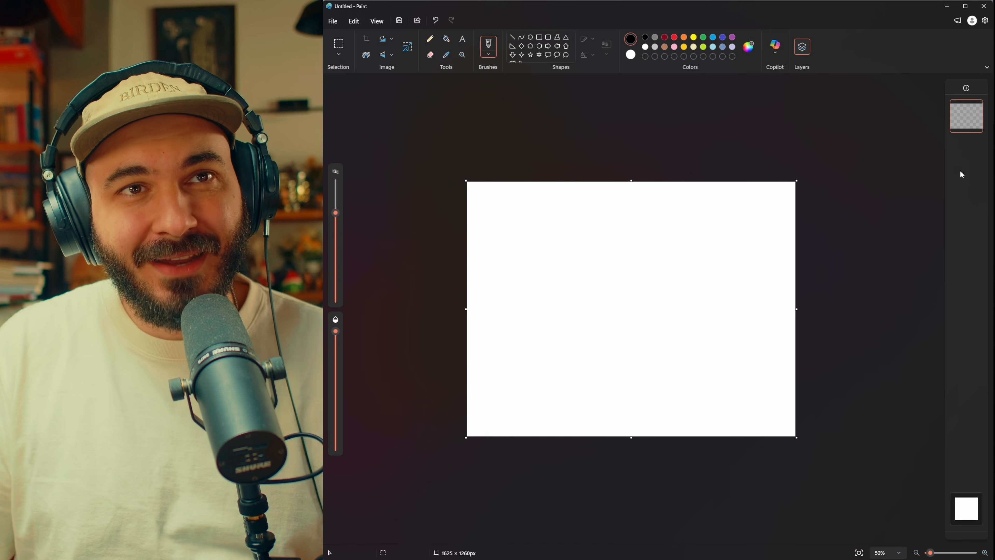
# Step: Add three empty layers and toggle the visibility of the topmost one off and on again
pyautogui.click(966, 88)
pyautogui.click(967, 89)
pyautogui.click(967, 89)
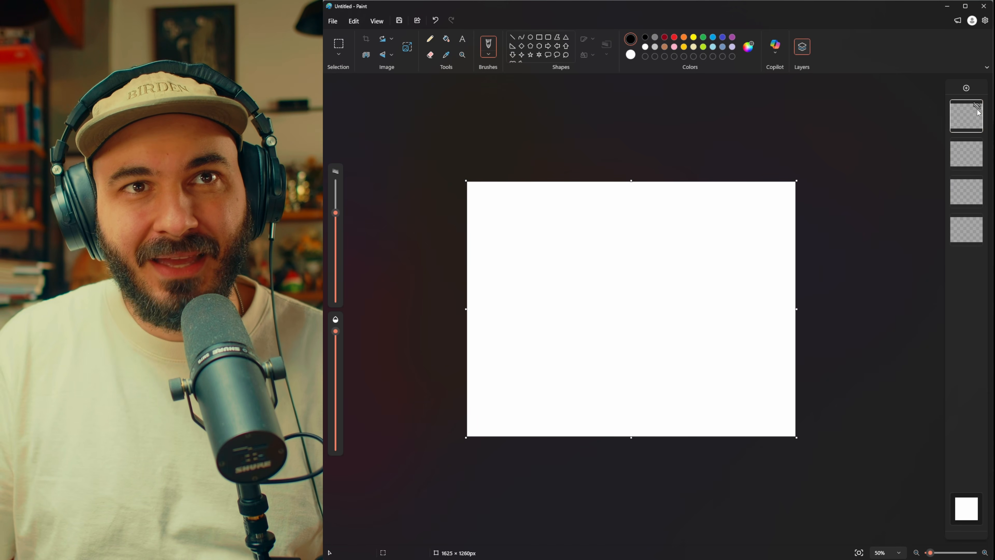
pyautogui.click(976, 107)
pyautogui.click(977, 107)
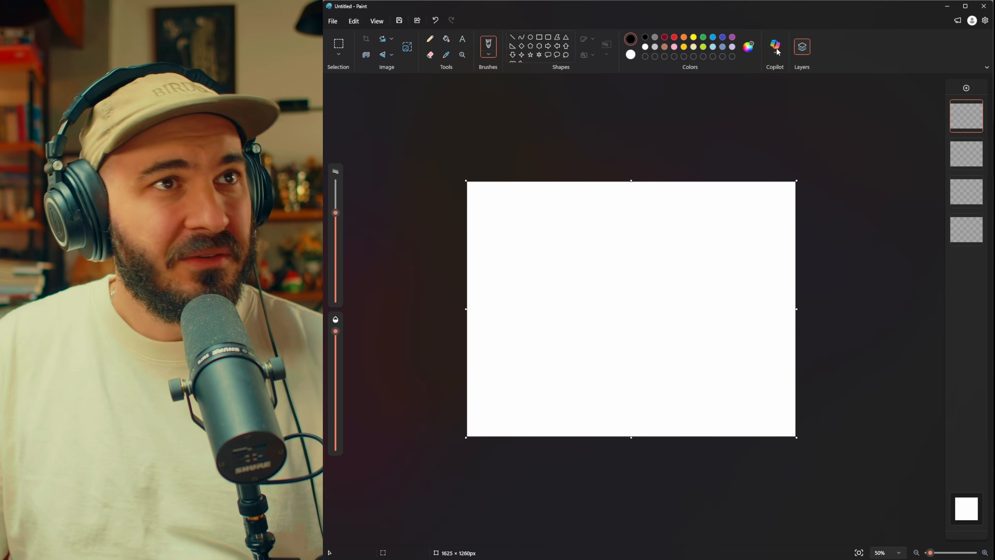
# Step: Examine the basic and custom colours in the colour editor and close it without choosing a colour
pyautogui.click(749, 48)
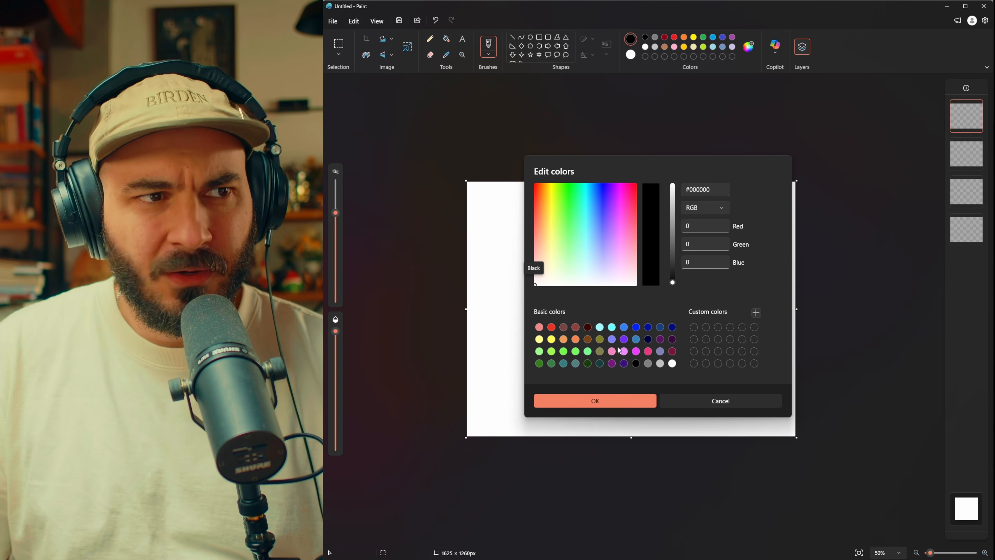
pyautogui.click(733, 401)
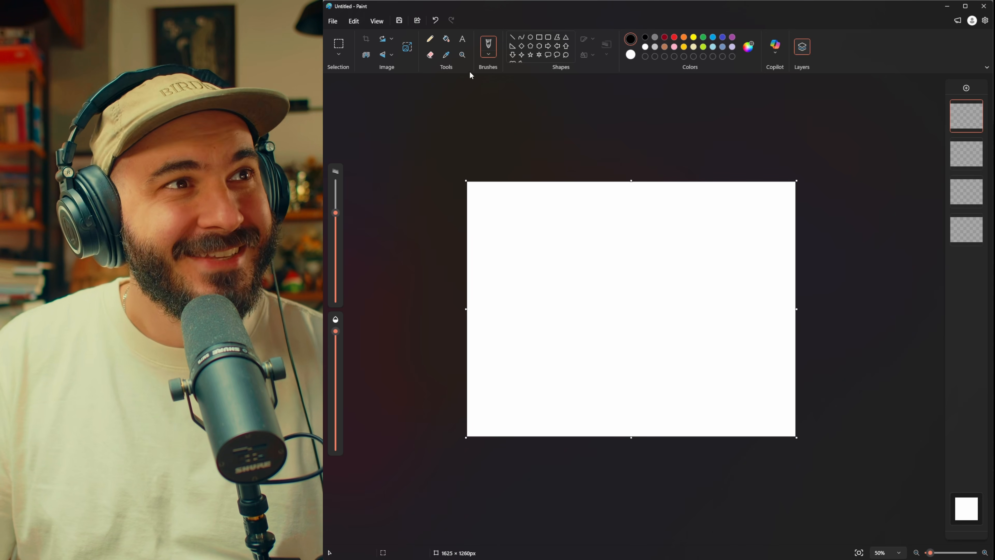
# Step: Test the Oil brush at a larger size with black zigzag strokes across the canvas, and undo them
pyautogui.click(488, 55)
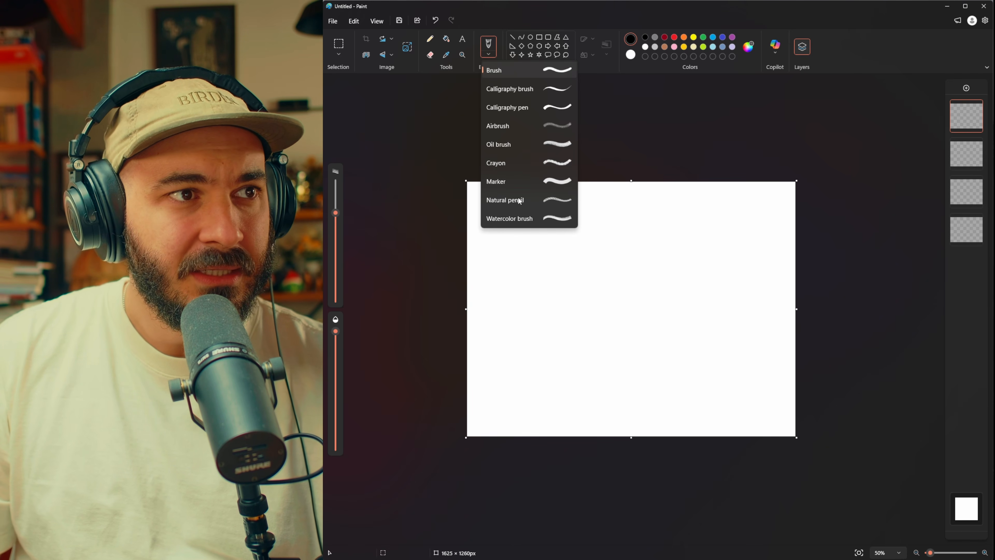
pyautogui.click(509, 219)
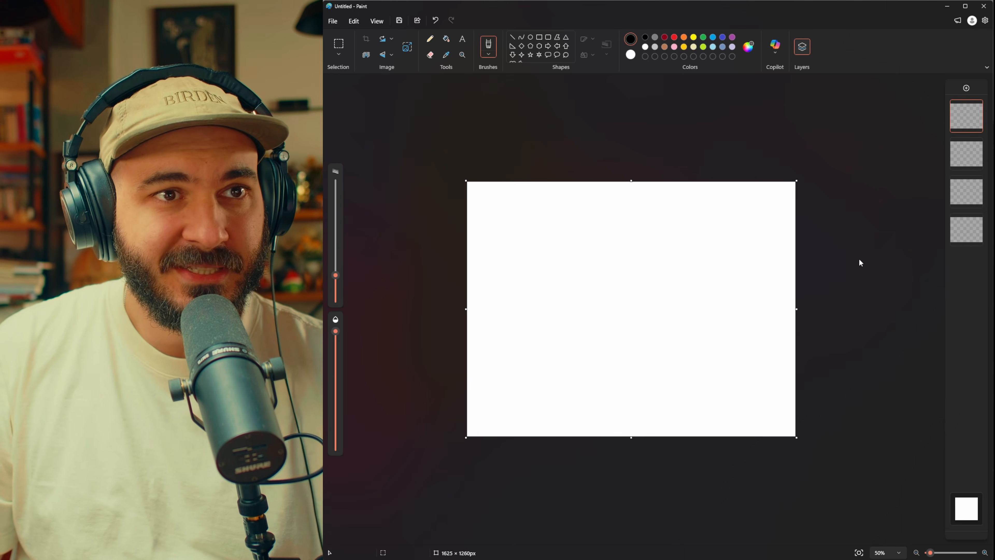
pyautogui.moveTo(335, 275)
pyautogui.mouseDown()
pyautogui.moveTo(341, 257)
pyautogui.moveTo(366, 243)
pyautogui.mouseUp()
pyautogui.moveTo(581, 228)
pyautogui.mouseDown()
pyautogui.moveTo(555, 280)
pyautogui.moveTo(609, 247)
pyautogui.moveTo(576, 328)
pyautogui.moveTo(665, 256)
pyautogui.moveTo(670, 291)
pyautogui.moveTo(618, 349)
pyautogui.moveTo(707, 303)
pyautogui.moveTo(719, 310)
pyautogui.moveTo(670, 369)
pyautogui.moveTo(681, 373)
pyautogui.moveTo(732, 339)
pyautogui.mouseUp()
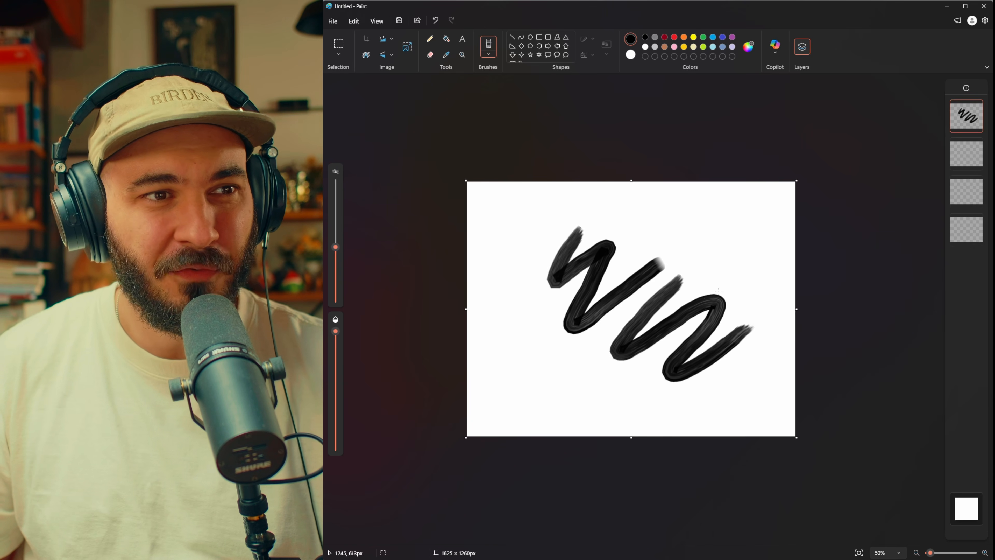
pyautogui.hotkey('ctrl', 'z')
pyautogui.hotkey('ctrl', 'z')
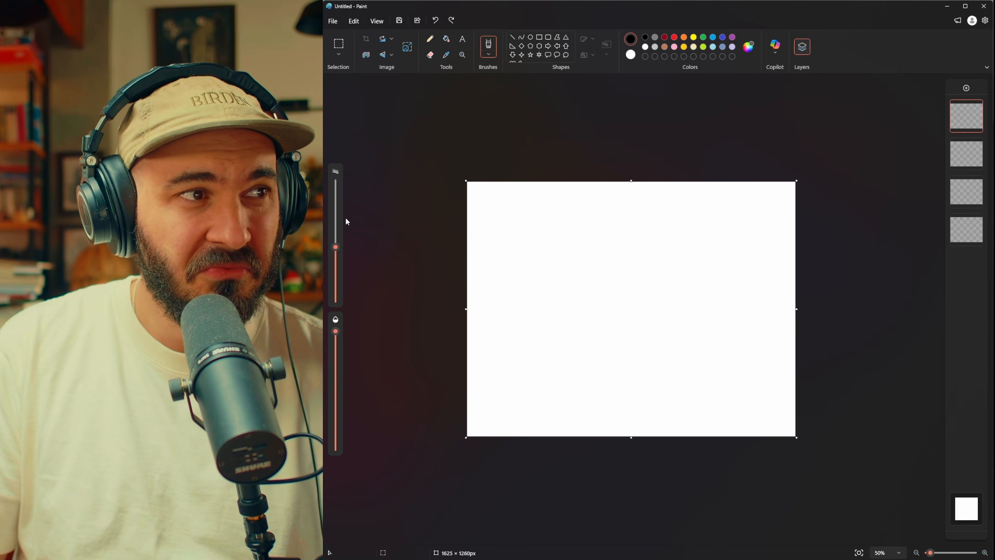
# Step: Enlarge the Oil brush further to try two very thick zigzag strokes, undoing each one
pyautogui.moveTo(335, 247); pyautogui.dragTo(335, 195)
pyautogui.moveTo(557, 220)
pyautogui.mouseDown()
pyautogui.moveTo(512, 323)
pyautogui.moveTo(733, 279)
pyautogui.mouseUp()
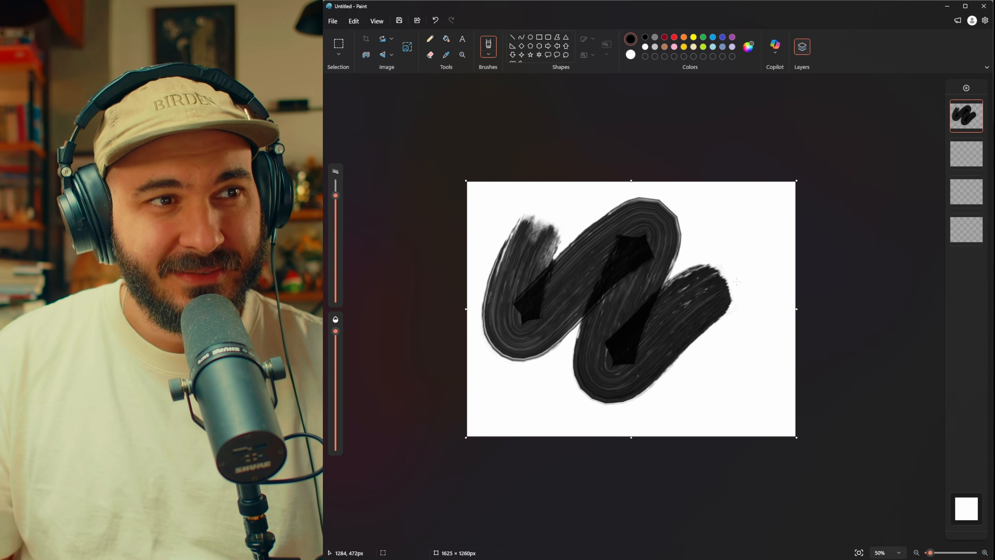
pyautogui.hotkey('ctrl', 'z')
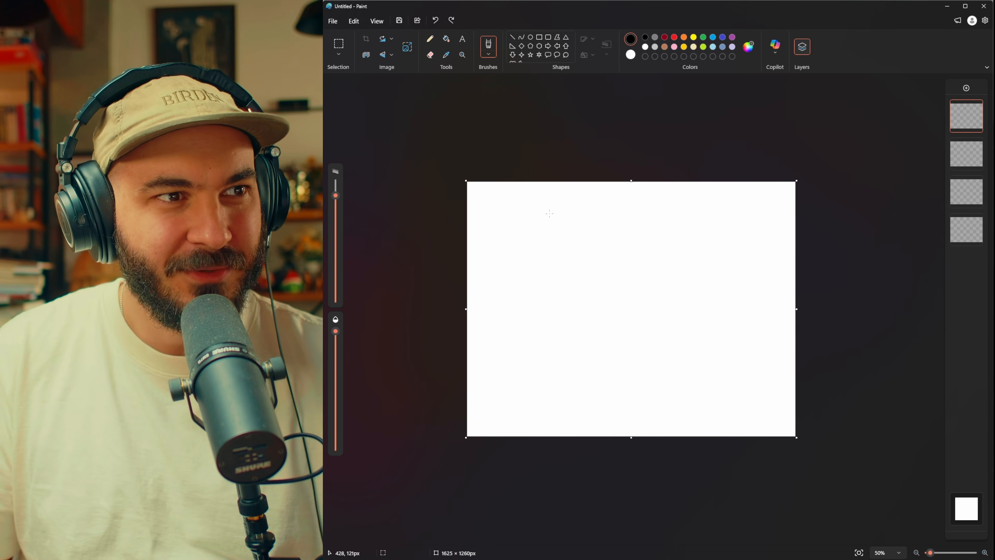
pyautogui.moveTo(549, 213)
pyautogui.mouseDown()
pyautogui.moveTo(543, 321)
pyautogui.moveTo(695, 224)
pyautogui.moveTo(655, 383)
pyautogui.moveTo(706, 395)
pyautogui.mouseUp()
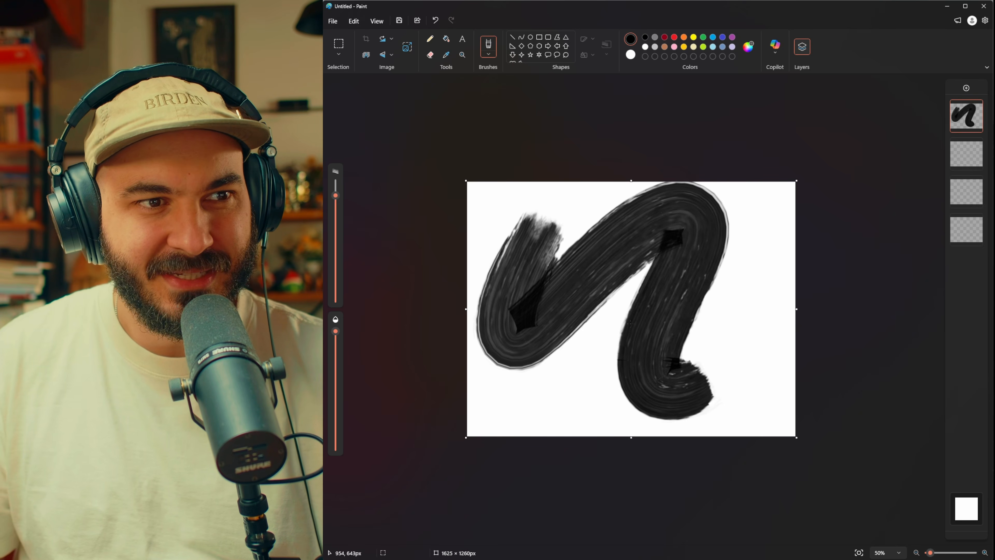
pyautogui.hotkey('ctrl', 'z')
# Step: Lower the Oil brush's opacity to try a thick semi-transparent zigzag stroke, and undo it
pyautogui.click(488, 53)
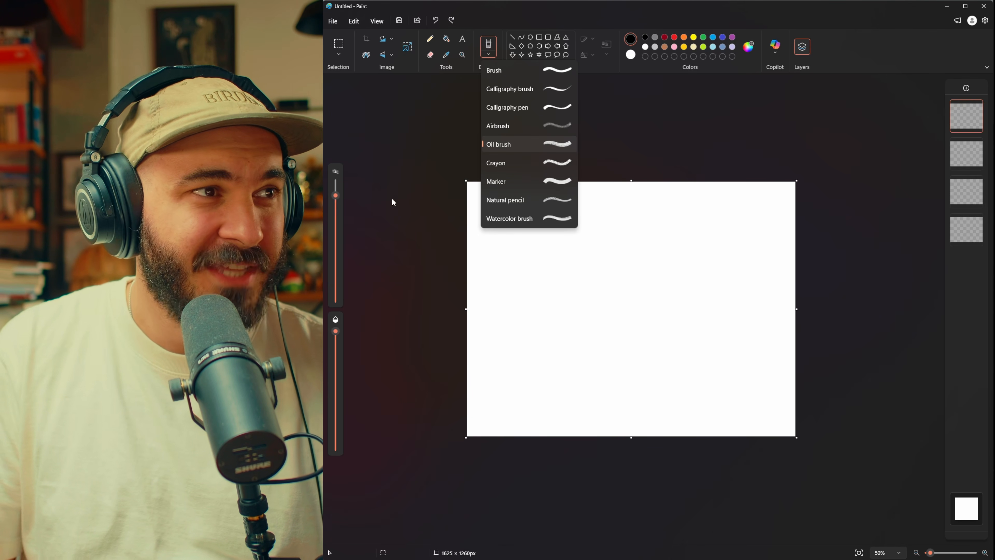
pyautogui.click(506, 218)
pyautogui.moveTo(335, 331); pyautogui.dragTo(333, 382)
pyautogui.moveTo(547, 213)
pyautogui.mouseDown()
pyautogui.moveTo(535, 243)
pyautogui.moveTo(621, 207)
pyautogui.moveTo(705, 243)
pyautogui.mouseUp()
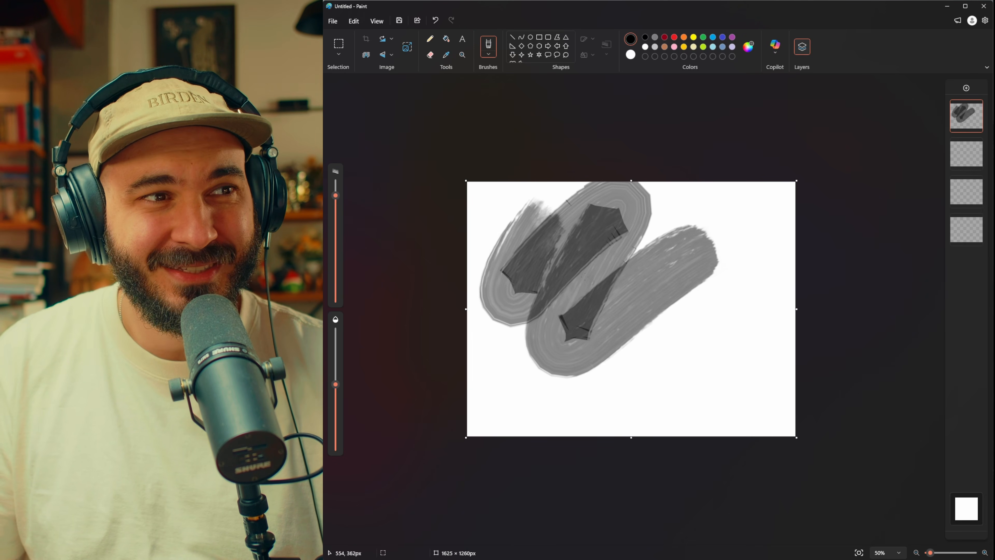
pyautogui.hotkey('ctrl', 'z')
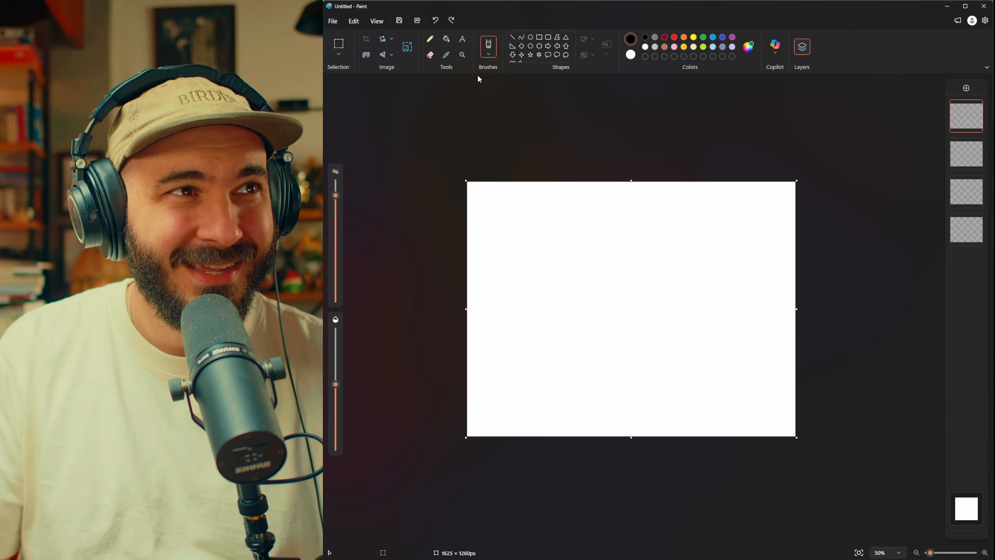
# Step: Try the Natural pencil with thin freehand zigzag strokes on the blank canvas, undoing each one
pyautogui.click(490, 50)
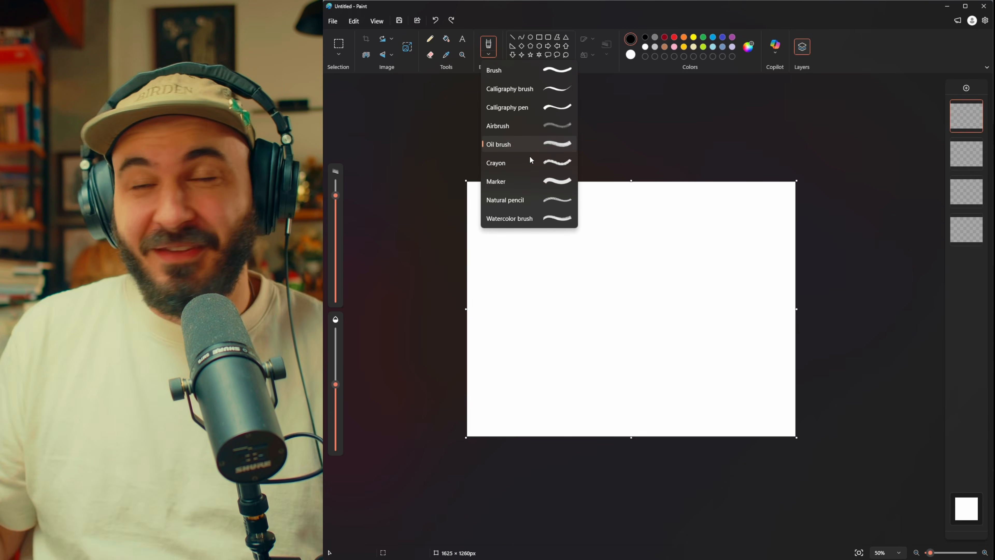
pyautogui.click(532, 200)
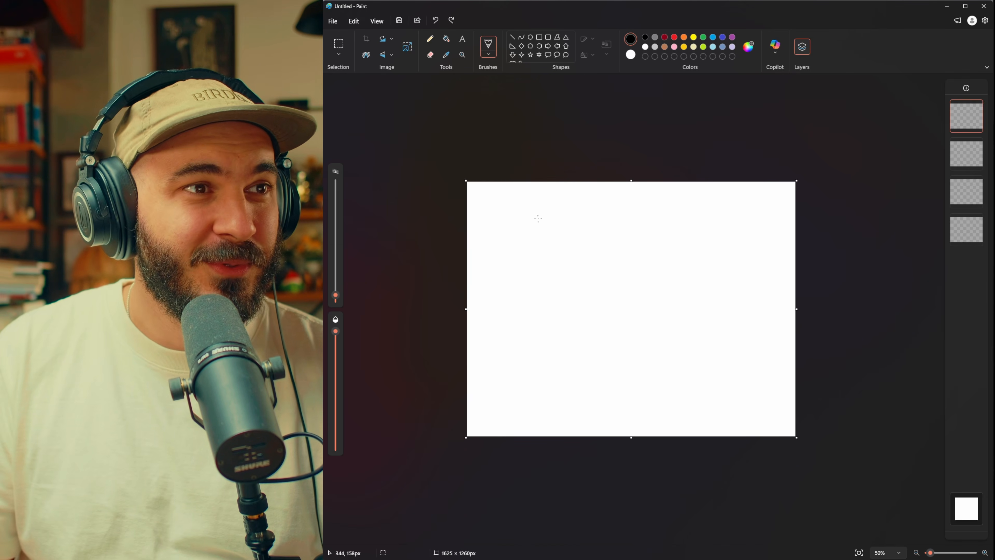
pyautogui.moveTo(575, 226)
pyautogui.mouseDown()
pyautogui.moveTo(515, 311)
pyautogui.moveTo(622, 367)
pyautogui.moveTo(681, 329)
pyautogui.mouseUp()
pyautogui.hotkey('ctrl', 'z')
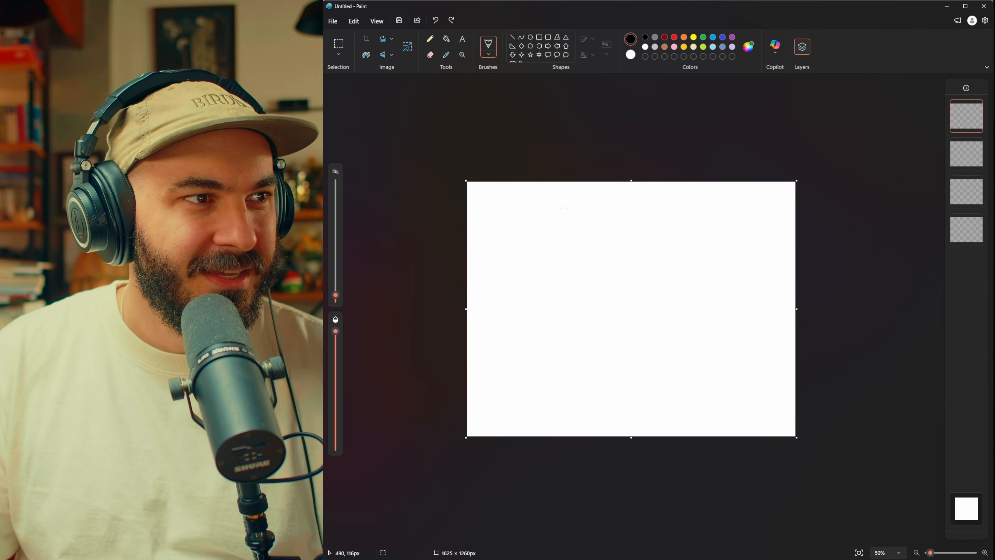
pyautogui.hotkey('ctrl', 'z')
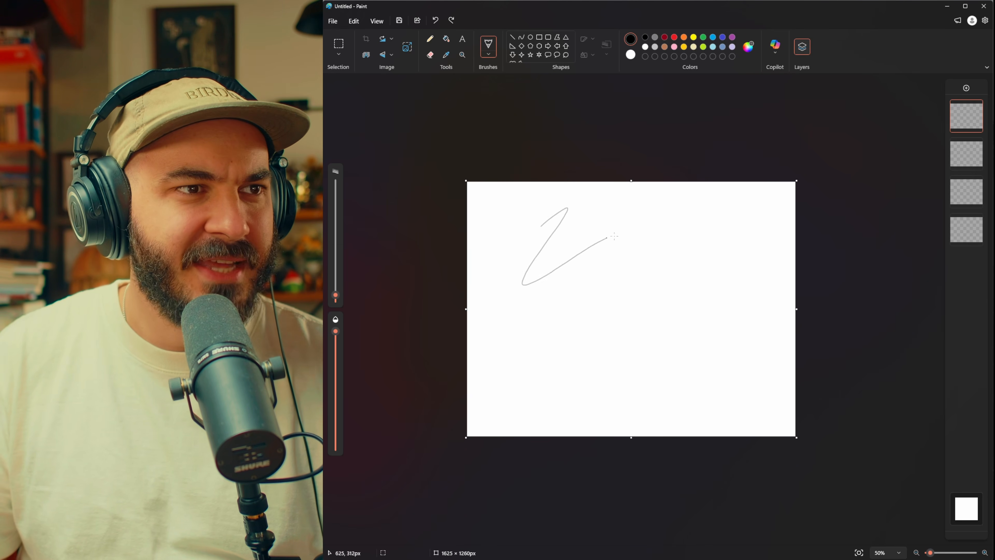
pyautogui.hotkey('ctrl', 'z')
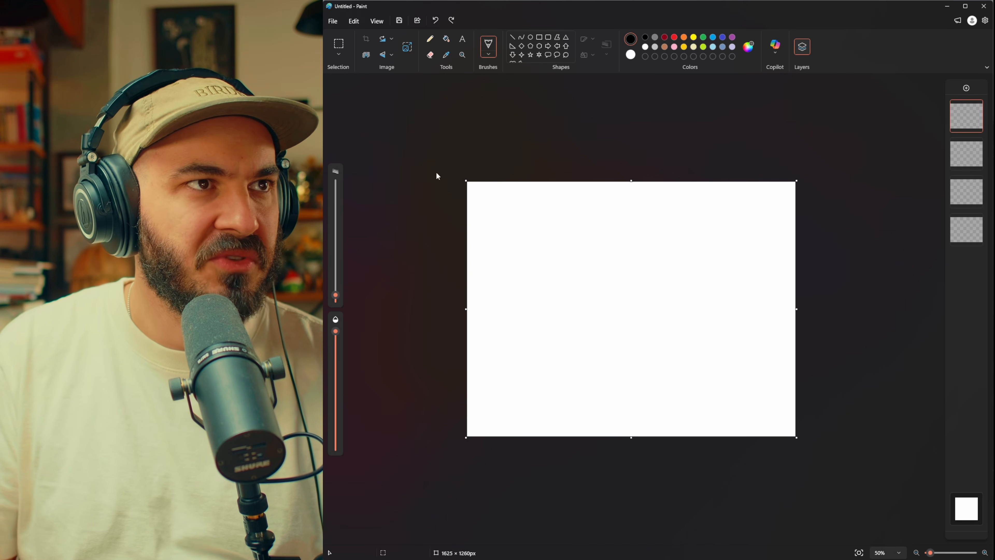
# Step: Try the standard Brush with three freehand black strokes on the canvas, undoing each one
pyautogui.click(489, 55)
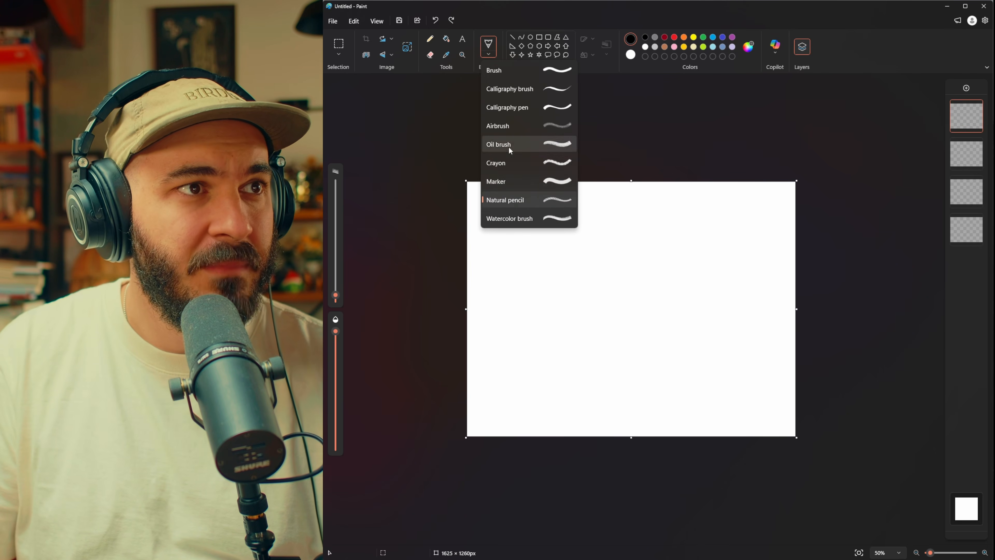
pyautogui.click(514, 74)
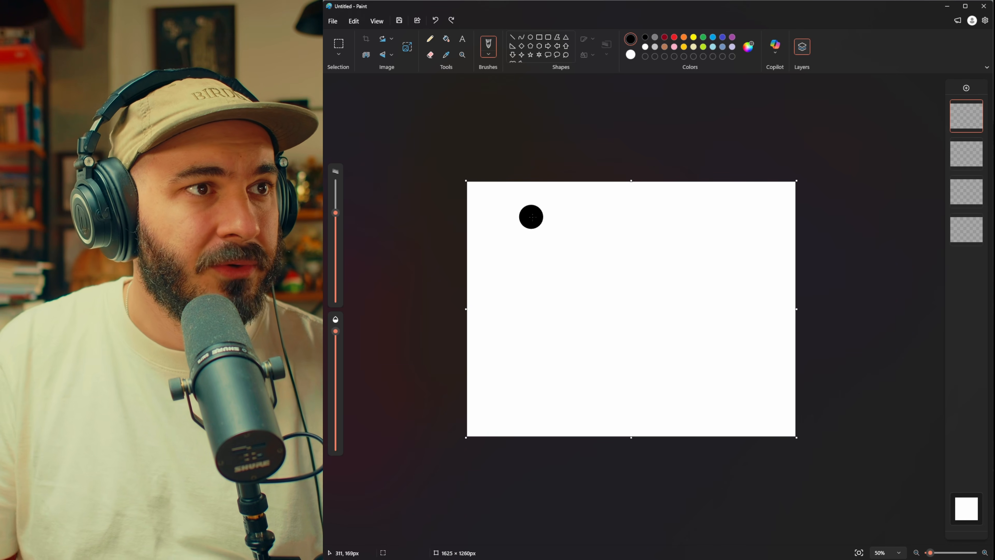
pyautogui.moveTo(530, 215)
pyautogui.mouseDown()
pyautogui.moveTo(573, 244)
pyautogui.moveTo(631, 363)
pyautogui.mouseUp()
pyautogui.hotkey('ctrl', 'z')
pyautogui.moveTo(623, 244)
pyautogui.mouseDown()
pyautogui.moveTo(640, 236)
pyautogui.moveTo(589, 334)
pyautogui.mouseUp()
pyautogui.hotkey('ctrl', 'z')
pyautogui.moveTo(559, 243)
pyautogui.mouseDown()
pyautogui.moveTo(564, 303)
pyautogui.moveTo(628, 312)
pyautogui.moveTo(681, 276)
pyautogui.mouseUp()
pyautogui.hotkey('ctrl', 'z')
# Step: Try the Calligraphy brush with wavy freehand strokes across the canvas, and undo them
pyautogui.click(489, 57)
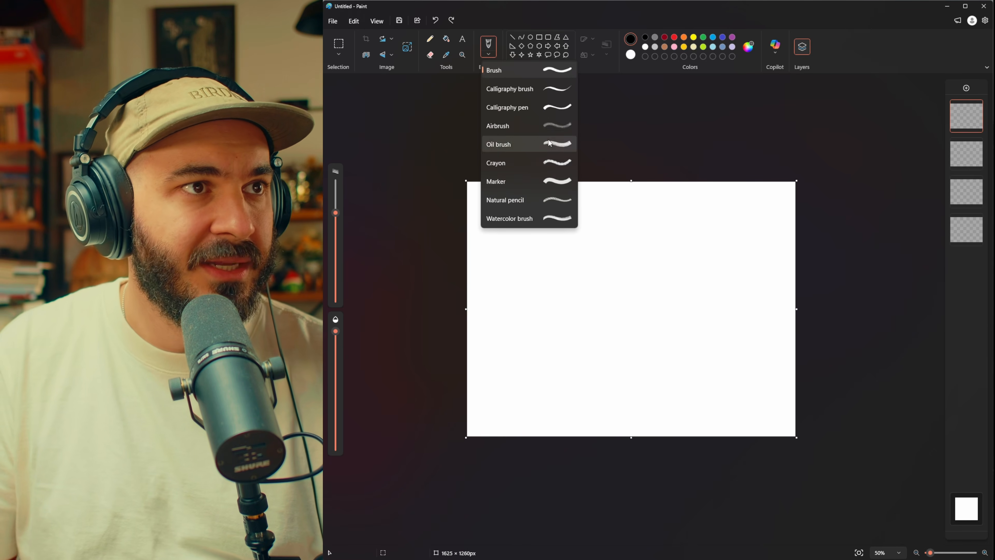
pyautogui.click(525, 126)
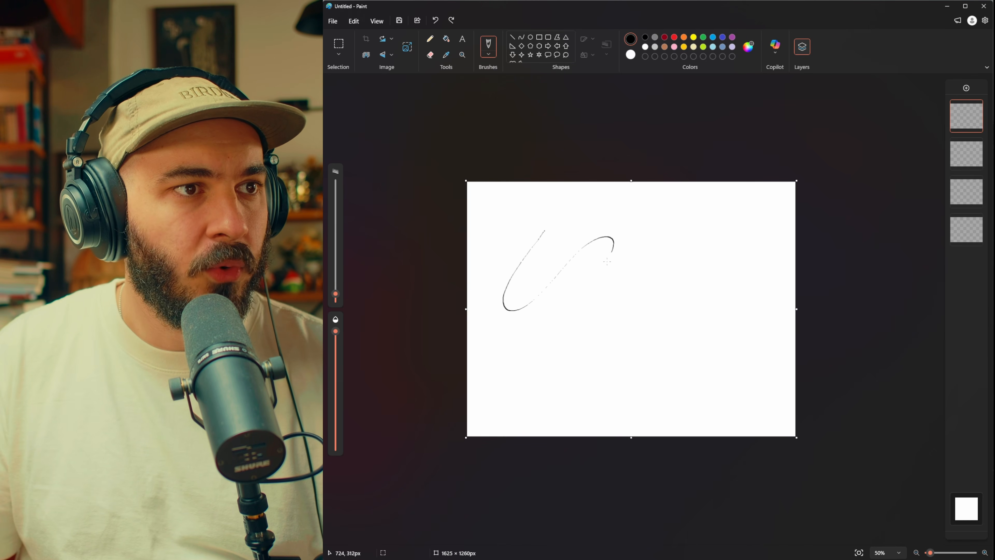
pyautogui.hotkey('ctrl', 'z')
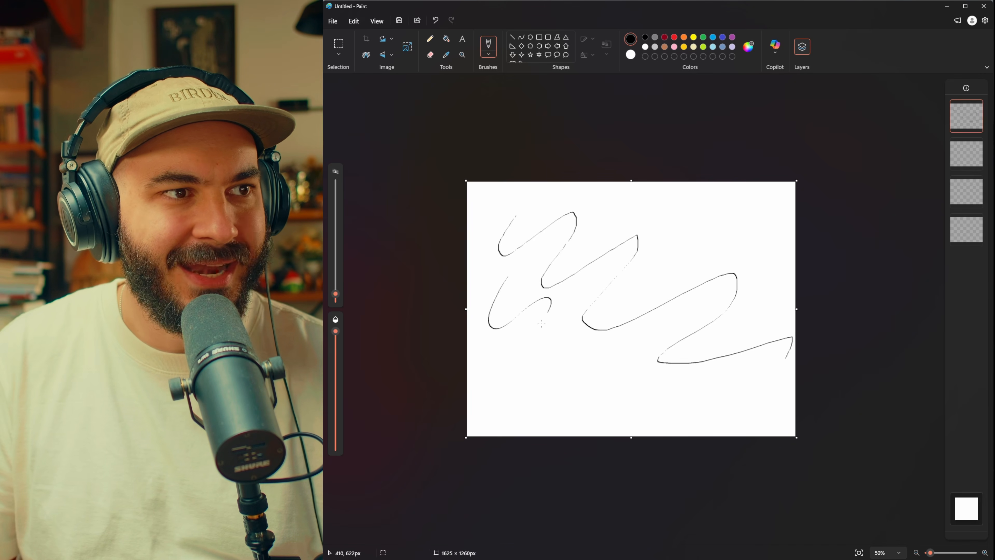
pyautogui.hotkey('ctrl', 'z')
pyautogui.hotkey('ctrl', 'z')
# Step: Switch back to the Oil brush and try short wavy strokes in the canvas's upper area, undoing each one
pyautogui.click(489, 54)
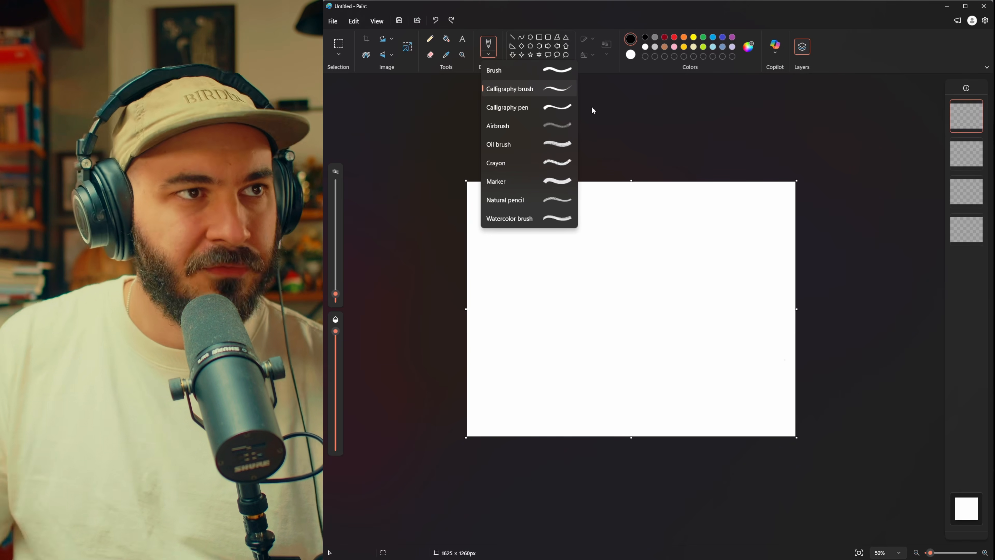
pyautogui.click(516, 223)
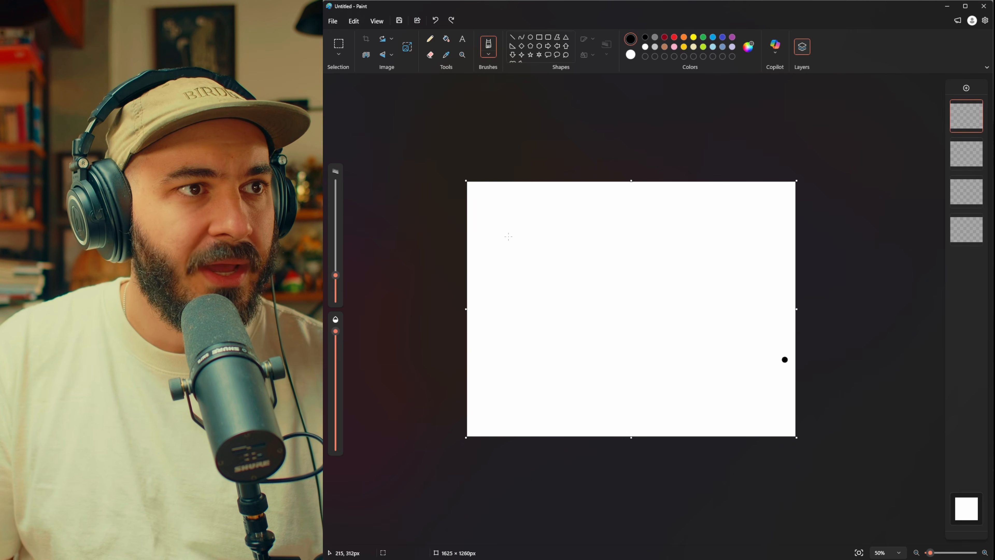
pyautogui.moveTo(510, 205)
pyautogui.mouseDown()
pyautogui.moveTo(576, 251)
pyautogui.moveTo(555, 321)
pyautogui.mouseUp()
pyautogui.hotkey('ctrl', 'z')
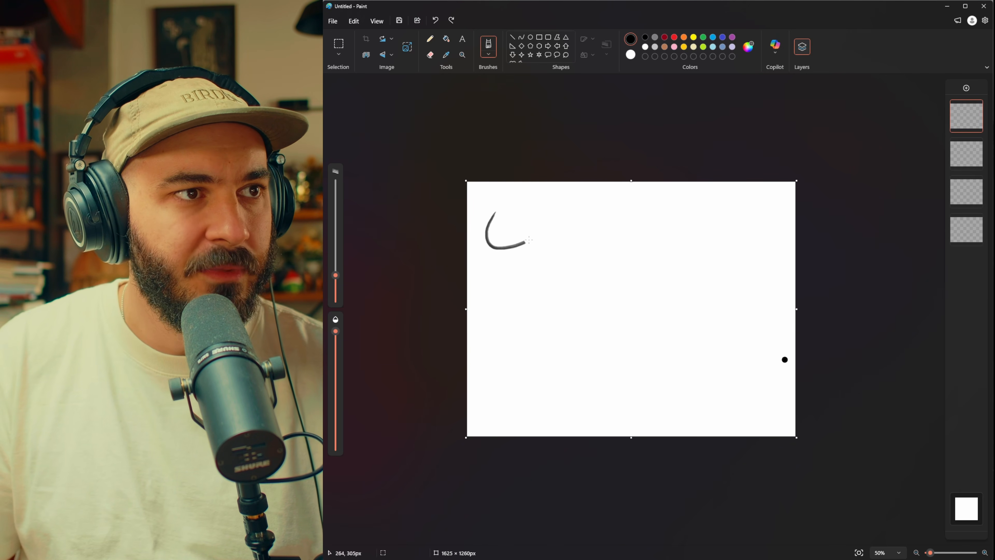
pyautogui.hotkey('ctrl', 'z')
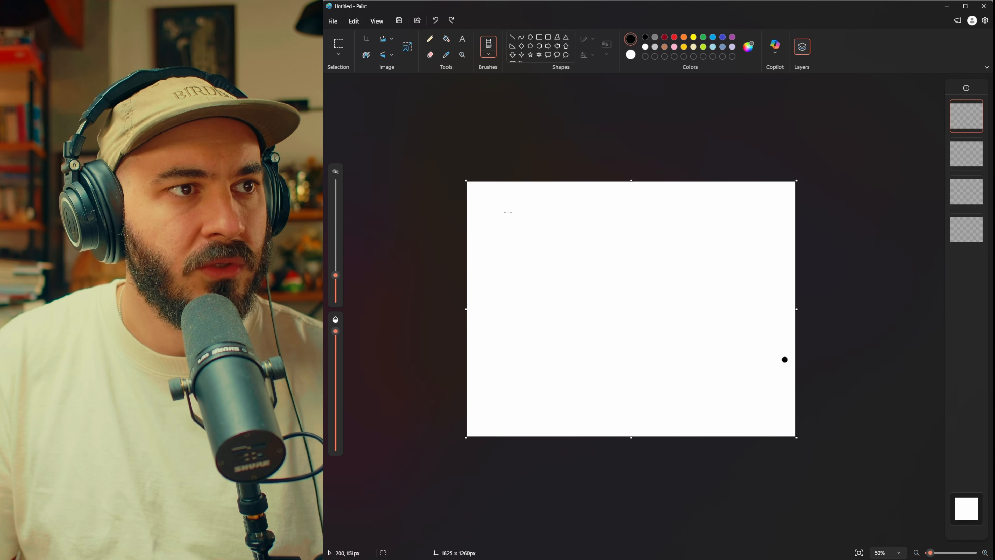
pyautogui.moveTo(513, 226); pyautogui.dragTo(652, 276)
pyautogui.hotkey('ctrl', 'z')
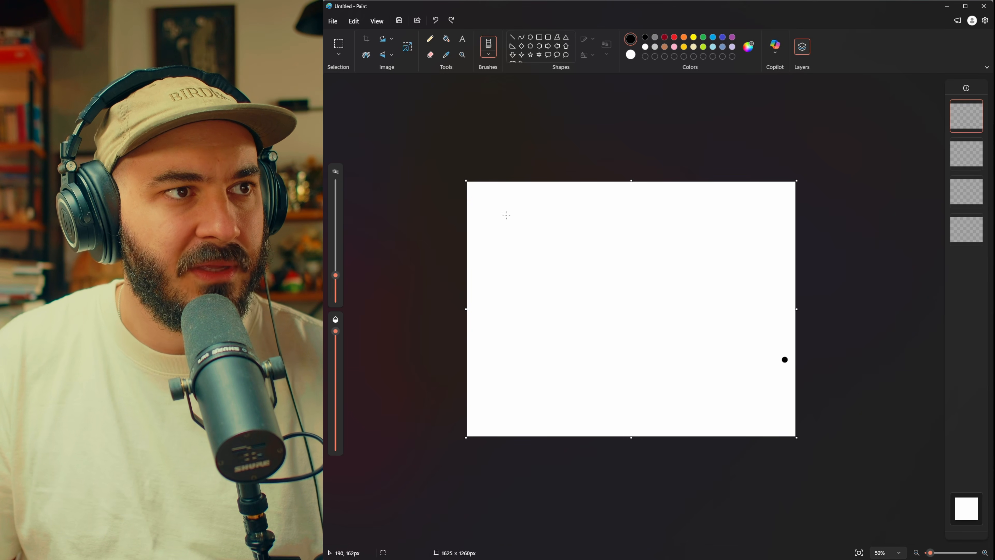
# Step: Draw two long, slightly sloping lines and an arrow pointing at the lower line's thickened middle, and undo them
pyautogui.moveTo(523, 221); pyautogui.dragTo(699, 244)
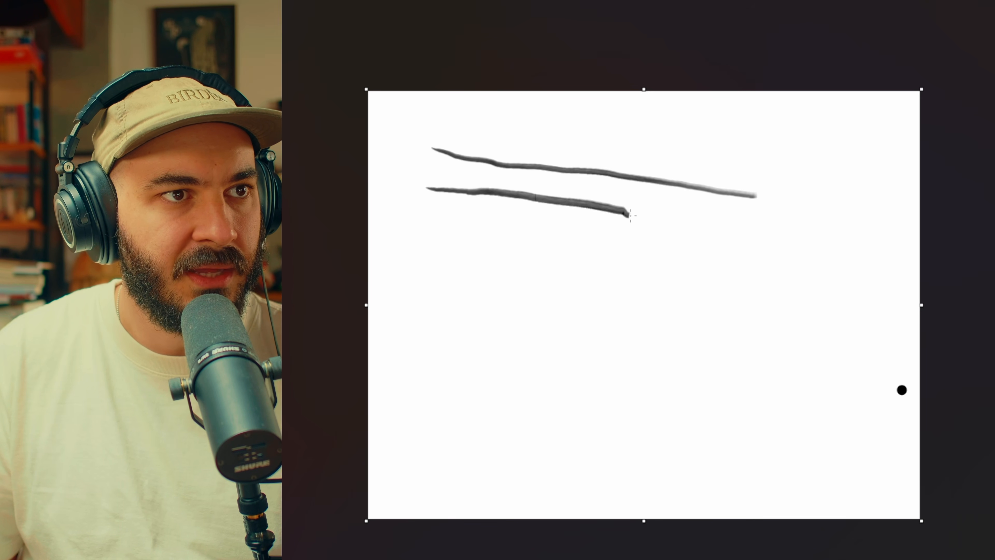
pyautogui.moveTo(708, 229); pyautogui.dragTo(775, 239)
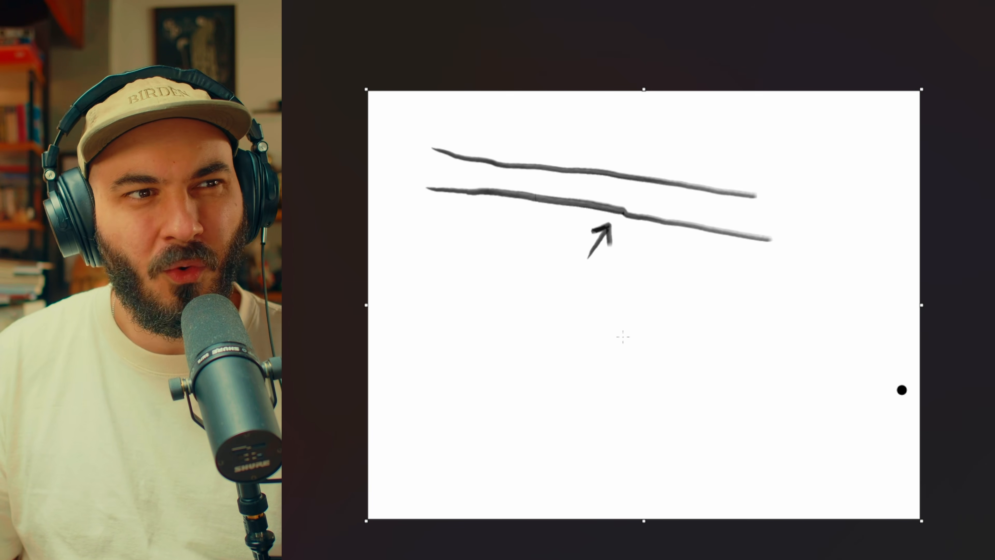
pyautogui.hotkey('ctrl', 'z')
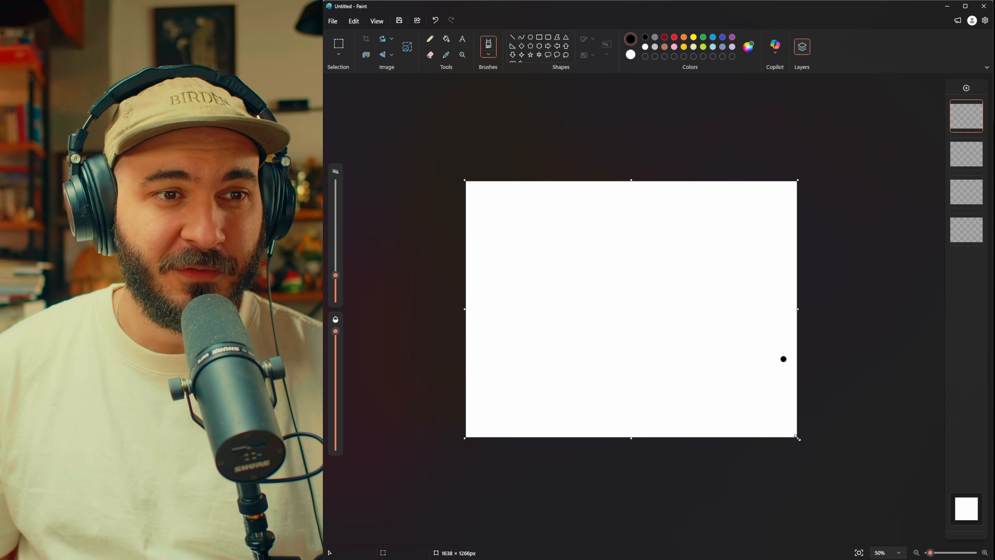
# Step: Resize the canvas to a portrait format of 1376 × 1720 px and make the lowest of the four layers active
pyautogui.moveTo(796, 436); pyautogui.dragTo(751, 531)
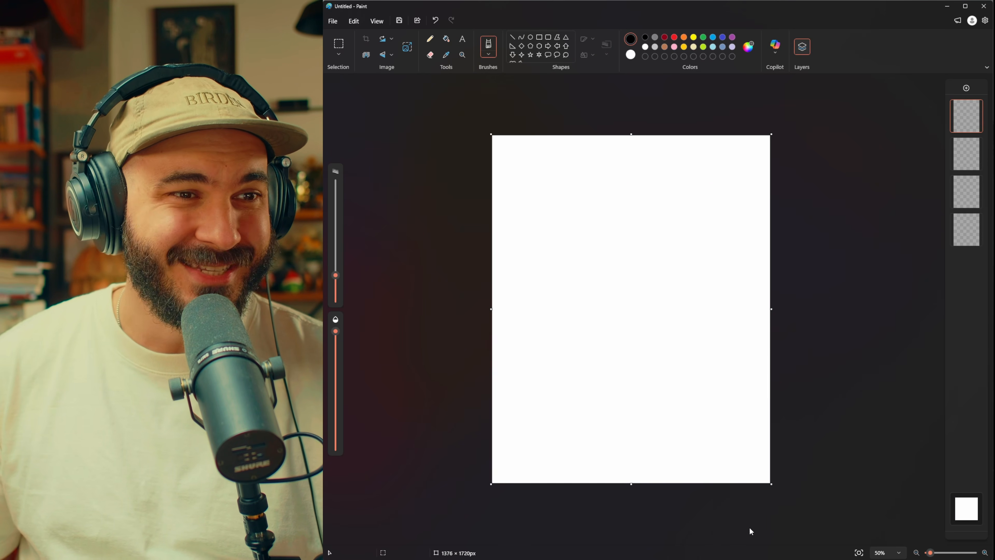
pyautogui.click(967, 229)
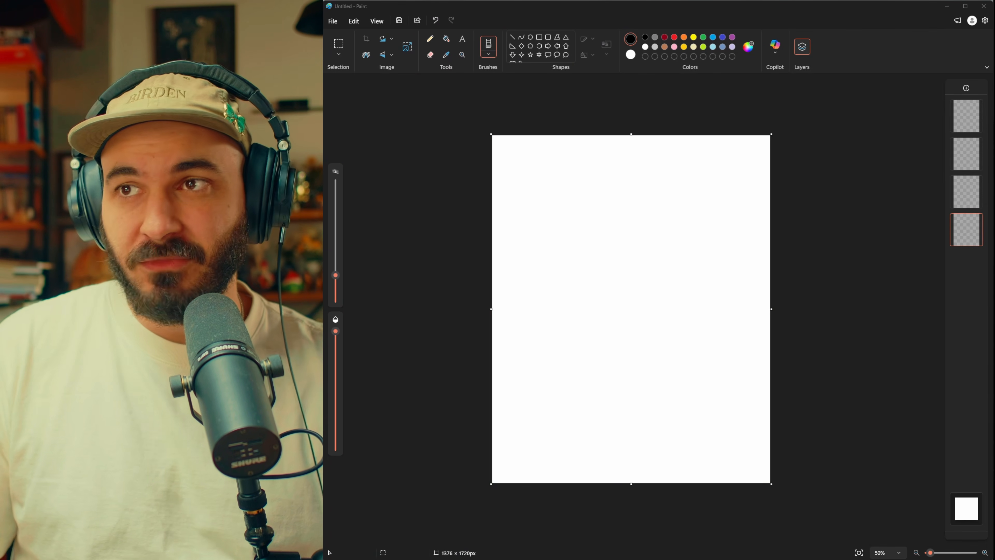
# Step: Bring the browser window with the Unsplash photo of a woman wearing sunglasses into view over the canvas
pyautogui.moveTo(560, 558)
pyautogui.mouseDown()
pyautogui.moveTo(560, 200)
pyautogui.moveTo(526, 47)
pyautogui.moveTo(526, 97)
pyautogui.mouseUp()
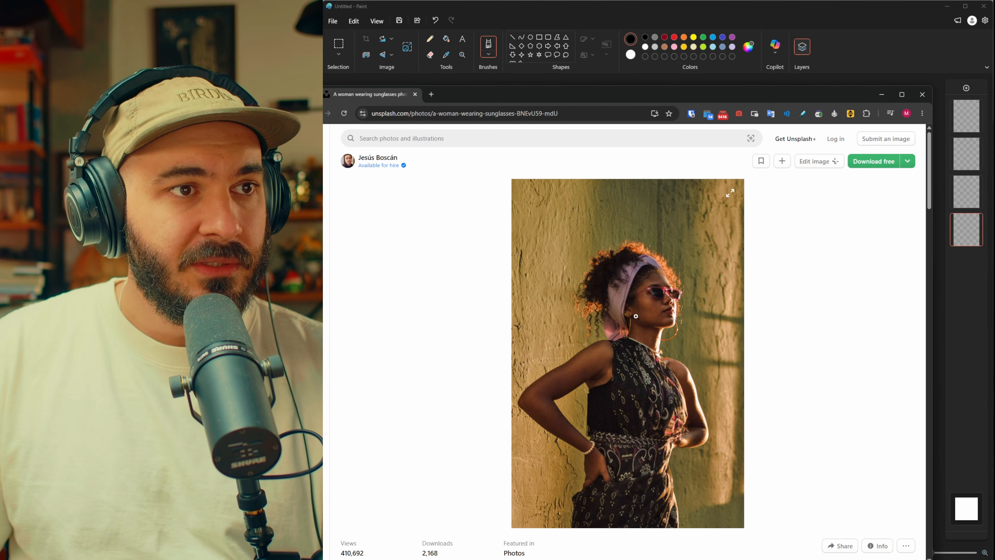
# Step: Open the Unsplash License page from the photo's details in a separate tab and switch to it
pyautogui.scroll(-1, 635, 315)
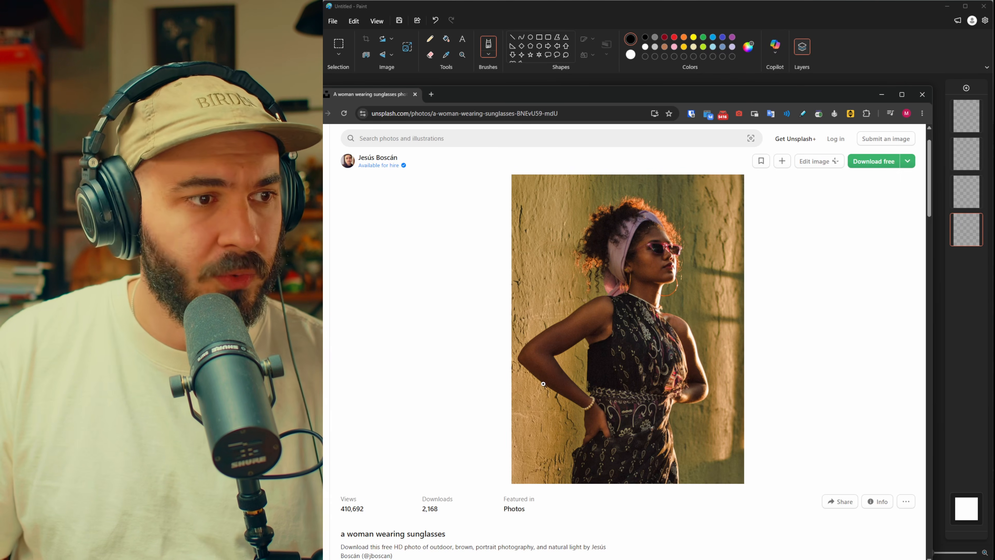
pyautogui.scroll(-5, 382, 313)
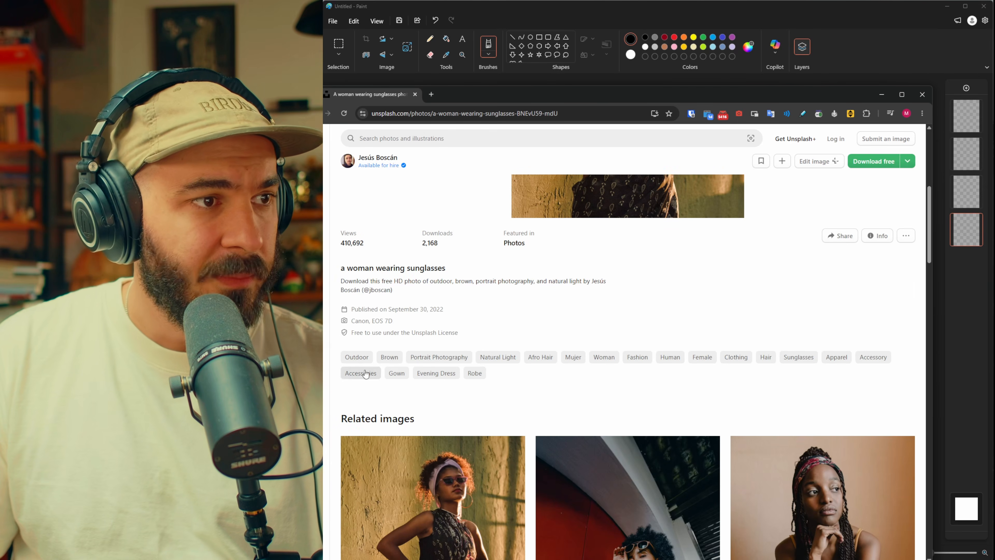
pyautogui.middleClick(433, 333)
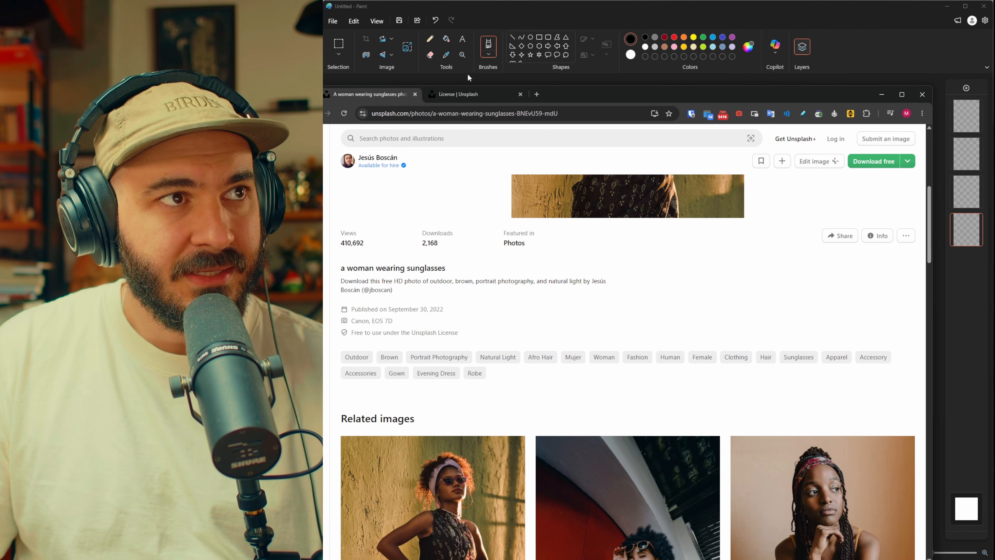
pyautogui.hotkey('ctrl', 'Tab')
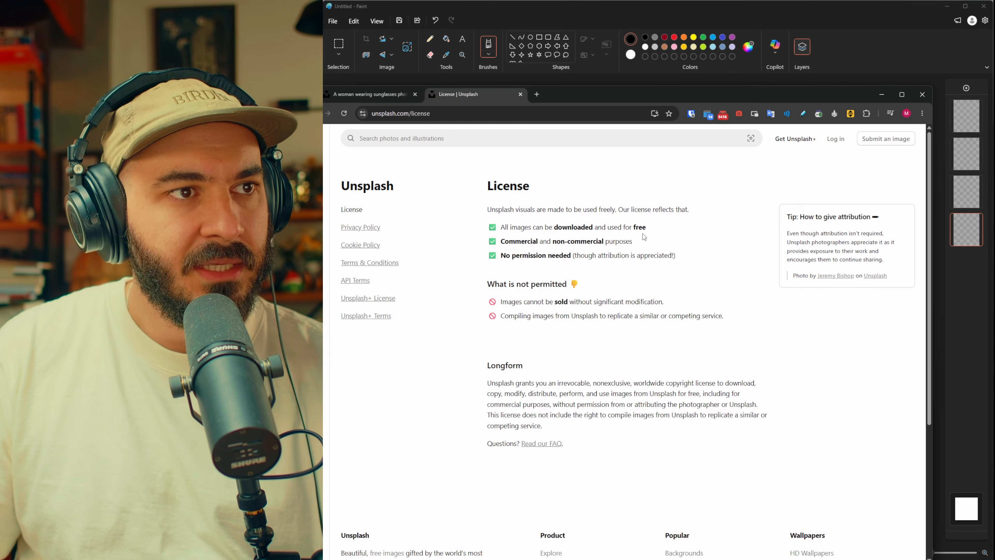
# Step: Read the license's permitted uses, including commercial use and permission, and close the license page to return to the photo
pyautogui.moveTo(496, 204); pyautogui.dragTo(690, 284)
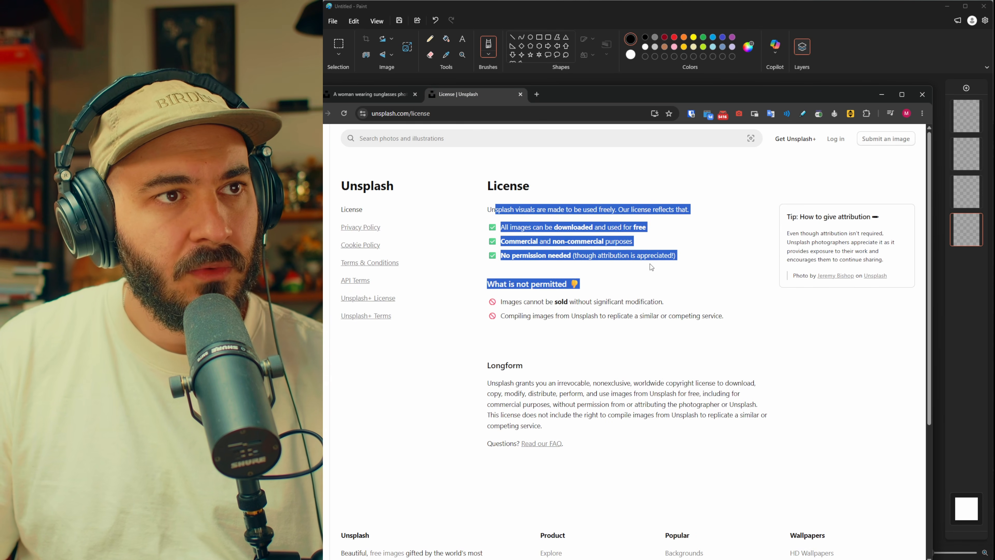
pyautogui.click(590, 217)
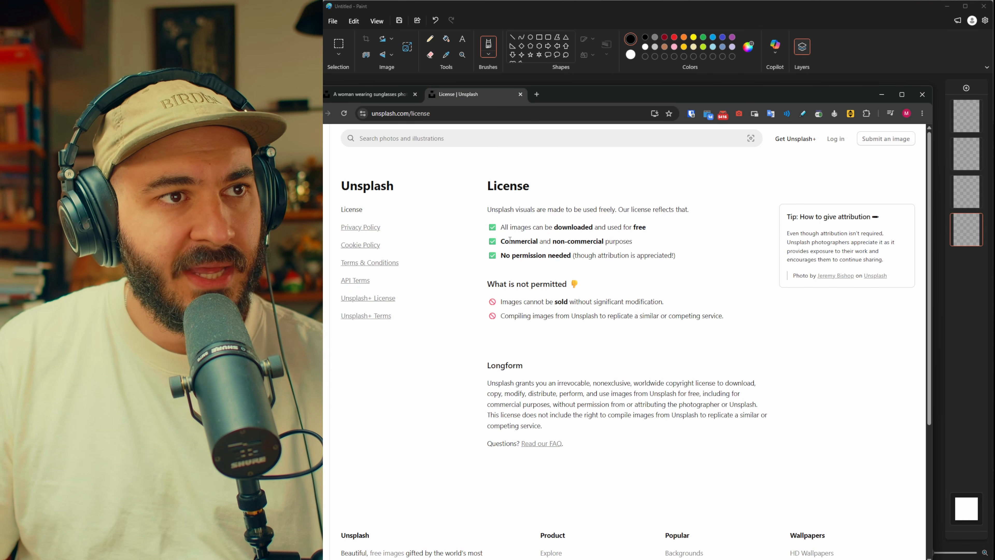
pyautogui.moveTo(510, 240); pyautogui.dragTo(632, 241)
pyautogui.click(540, 258)
pyautogui.doubleClick(539, 255)
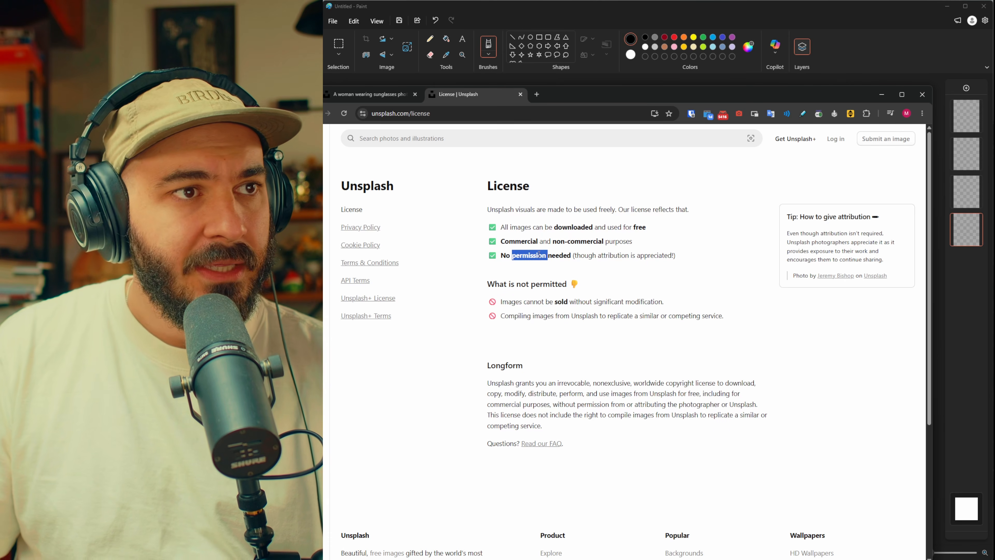
pyautogui.tripleClick(539, 254)
pyautogui.click(610, 275)
pyautogui.hotkey('ctrl', 'w')
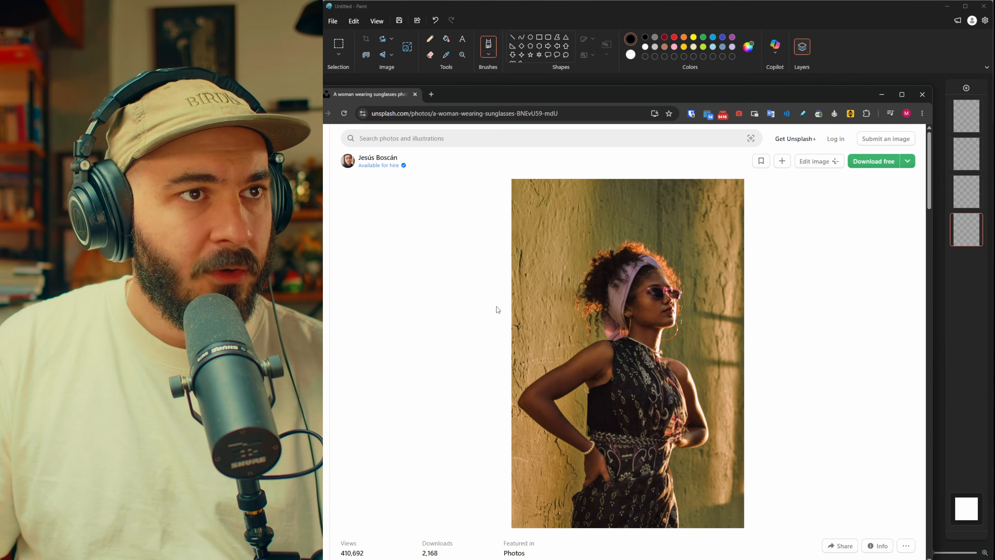
pyautogui.moveTo(375, 164)
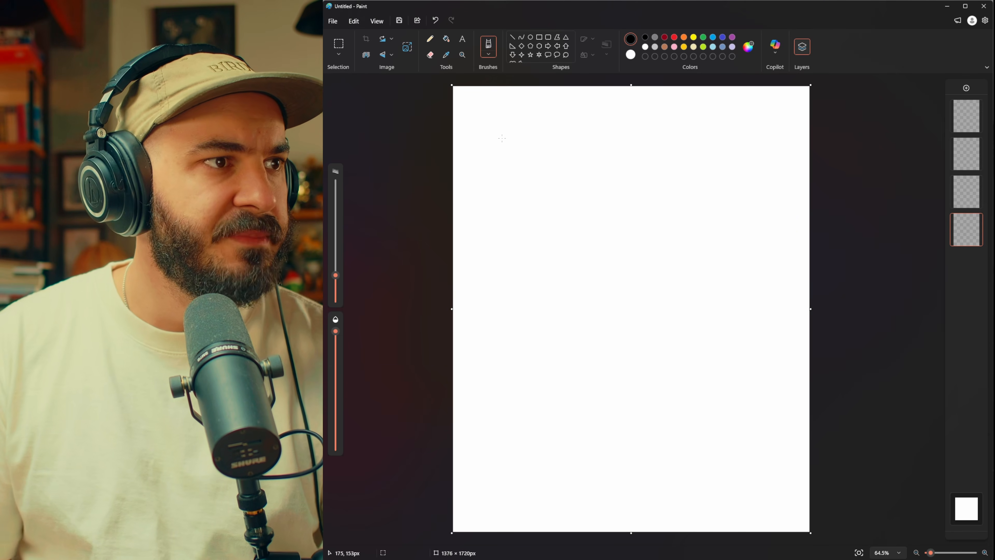
# Step: Try a short stroke in the blank canvas's upper area, undo it, and enlarge the brush almost to its maximum size
pyautogui.moveTo(593, 178); pyautogui.dragTo(633, 208)
pyautogui.hotkey('ctrl', 'z')
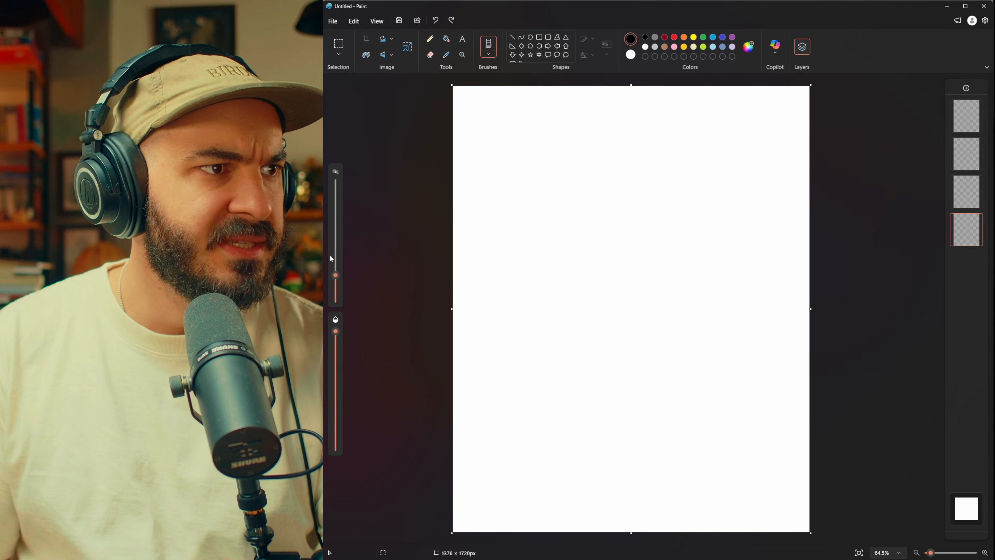
pyautogui.moveTo(339, 277); pyautogui.dragTo(337, 183)
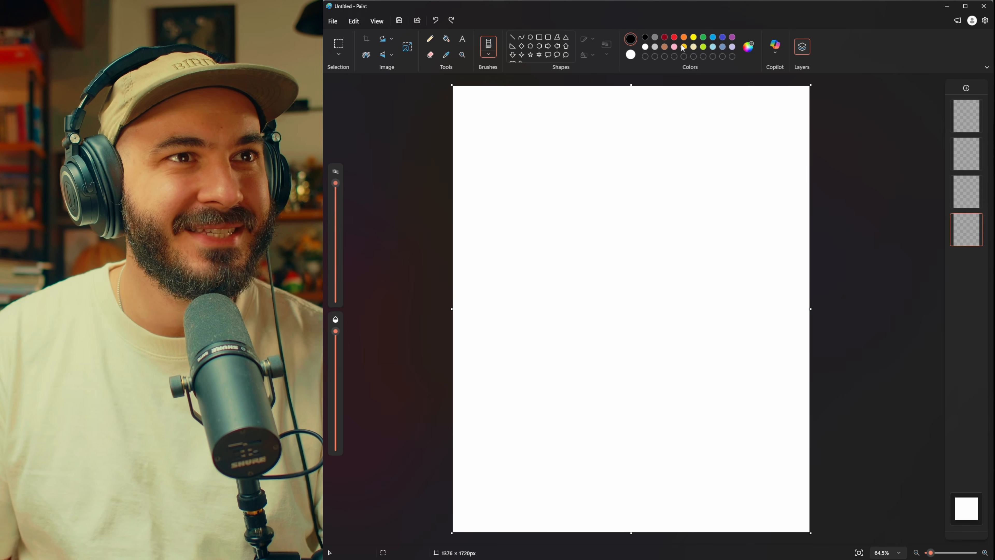
# Step: Choose brown and cover the lowest layer with broad overlapping oil strokes across the whole canvas
pyautogui.click(673, 50)
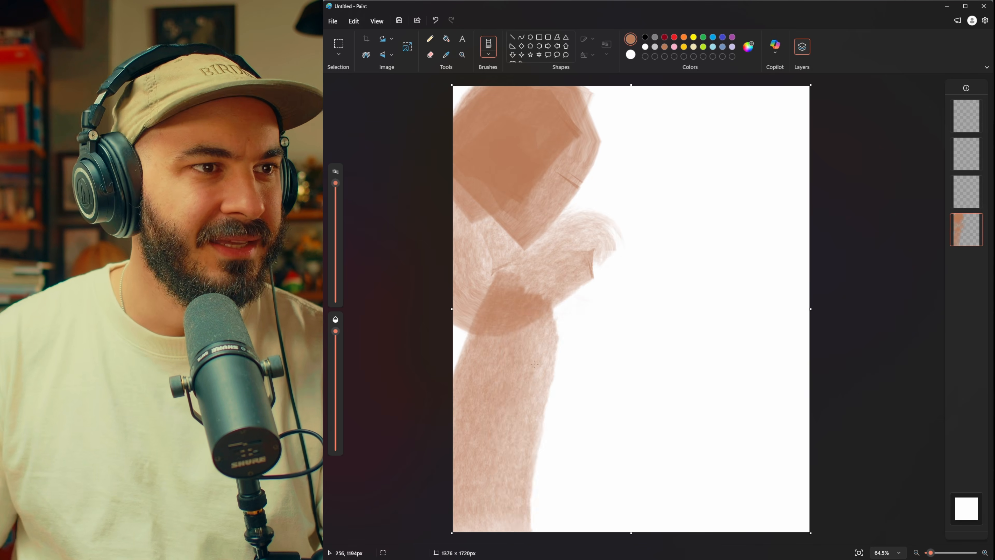
pyautogui.moveTo(521, 314); pyautogui.dragTo(548, 529)
pyautogui.moveTo(584, 319); pyautogui.dragTo(646, 530)
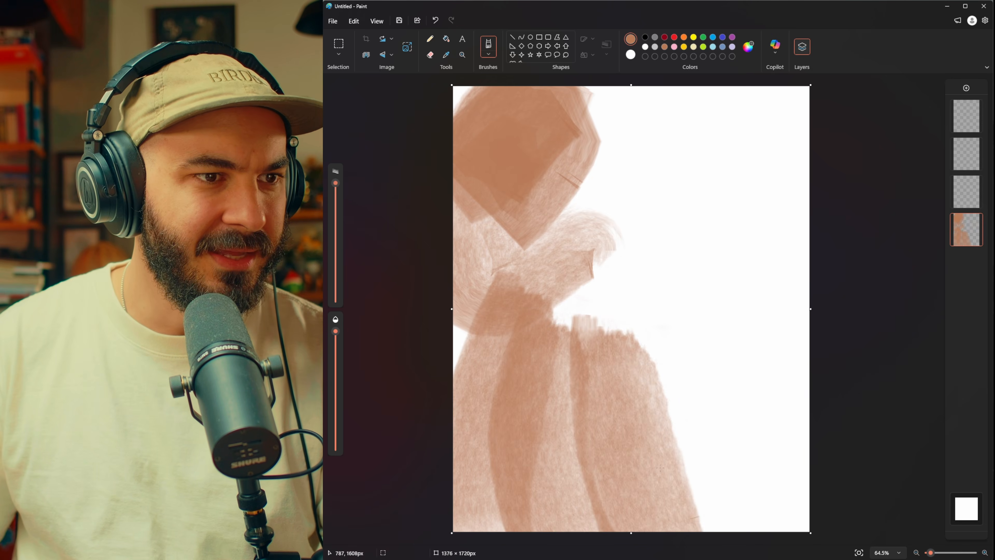
pyautogui.moveTo(681, 386)
pyautogui.mouseDown()
pyautogui.moveTo(770, 482)
pyautogui.moveTo(805, 147)
pyautogui.mouseUp()
pyautogui.moveTo(754, 397)
pyautogui.mouseDown()
pyautogui.moveTo(736, 118)
pyautogui.moveTo(677, 142)
pyautogui.mouseUp()
pyautogui.moveTo(678, 188)
pyautogui.mouseDown()
pyautogui.moveTo(539, 278)
pyautogui.moveTo(599, 378)
pyautogui.moveTo(662, 362)
pyautogui.mouseUp()
pyautogui.moveTo(711, 300)
pyautogui.mouseDown()
pyautogui.moveTo(650, 416)
pyautogui.moveTo(687, 525)
pyautogui.moveTo(778, 462)
pyautogui.moveTo(805, 505)
pyautogui.mouseUp()
pyautogui.moveTo(762, 276)
pyautogui.mouseDown()
pyautogui.moveTo(746, 224)
pyautogui.moveTo(779, 102)
pyautogui.moveTo(421, 145)
pyautogui.moveTo(470, 310)
pyautogui.moveTo(462, 502)
pyautogui.moveTo(571, 388)
pyautogui.moveTo(756, 275)
pyautogui.moveTo(682, 236)
pyautogui.moveTo(567, 527)
pyautogui.moveTo(780, 92)
pyautogui.moveTo(700, 23)
pyautogui.mouseUp()
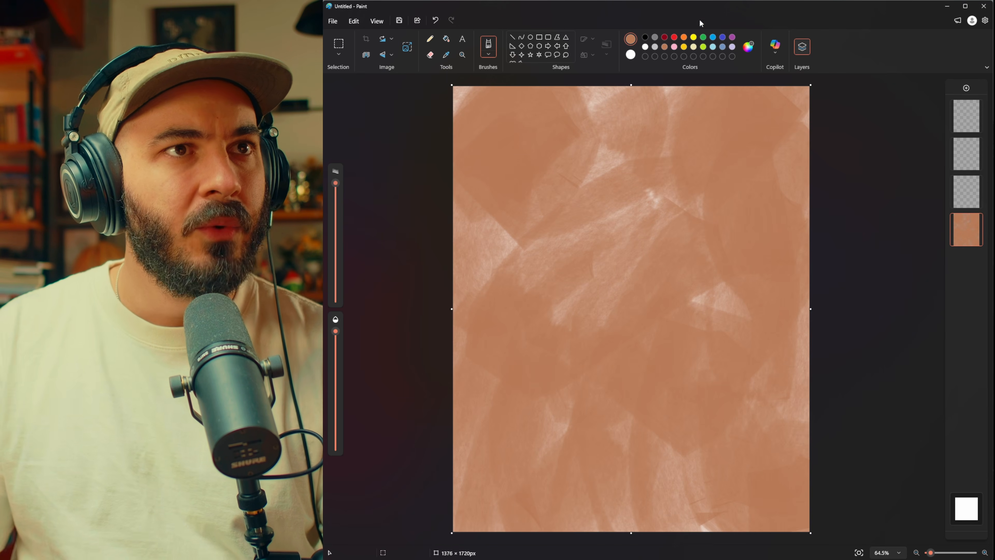
# Step: Set the brush color to the basic dark yellow #817F26
pyautogui.click(749, 46)
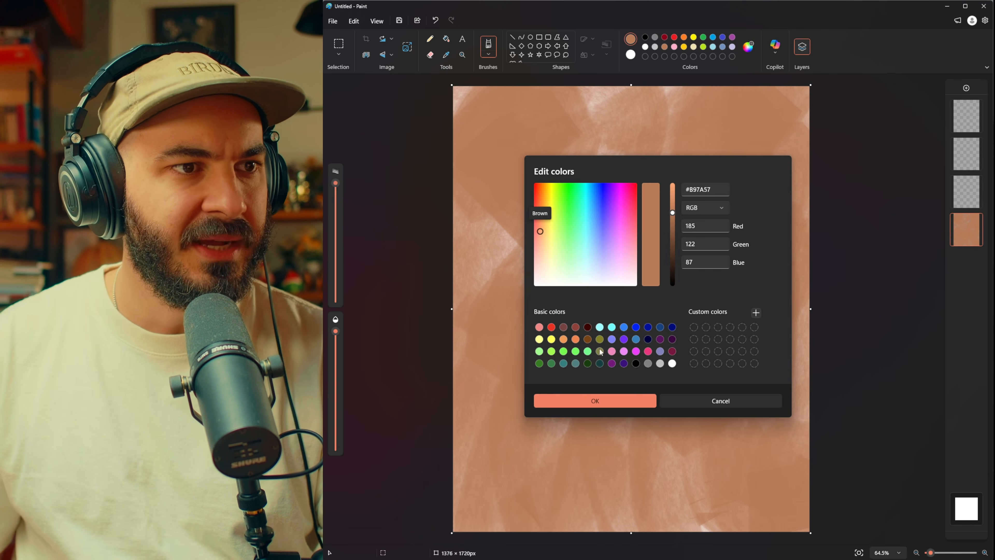
pyautogui.click(600, 339)
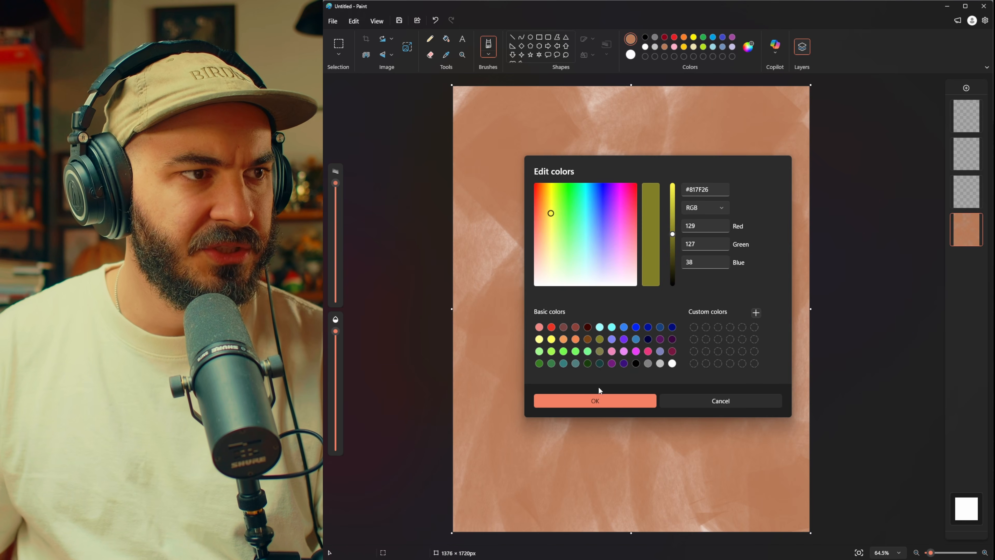
pyautogui.click(595, 401)
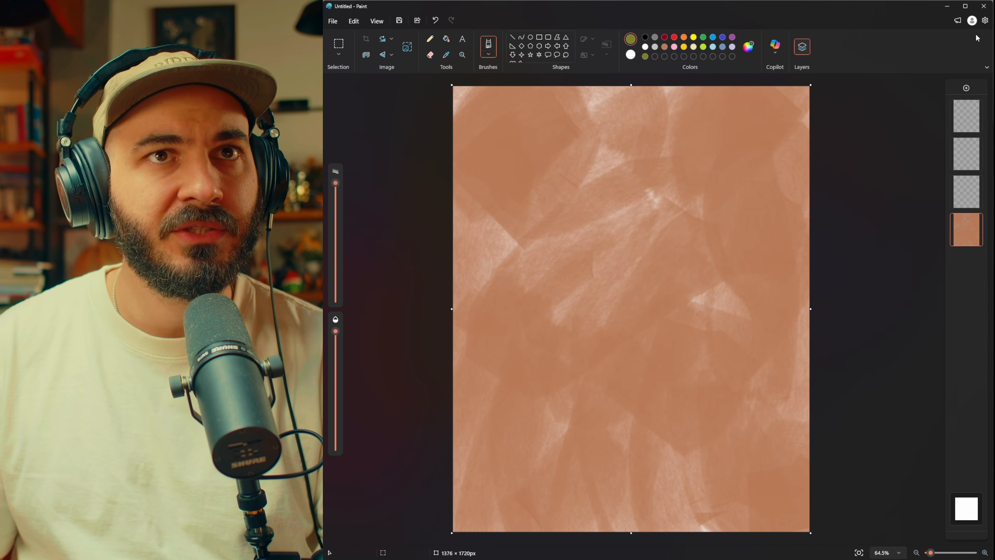
# Step: Check the app theme options in the settings and return to the canvas
pyautogui.click(985, 22)
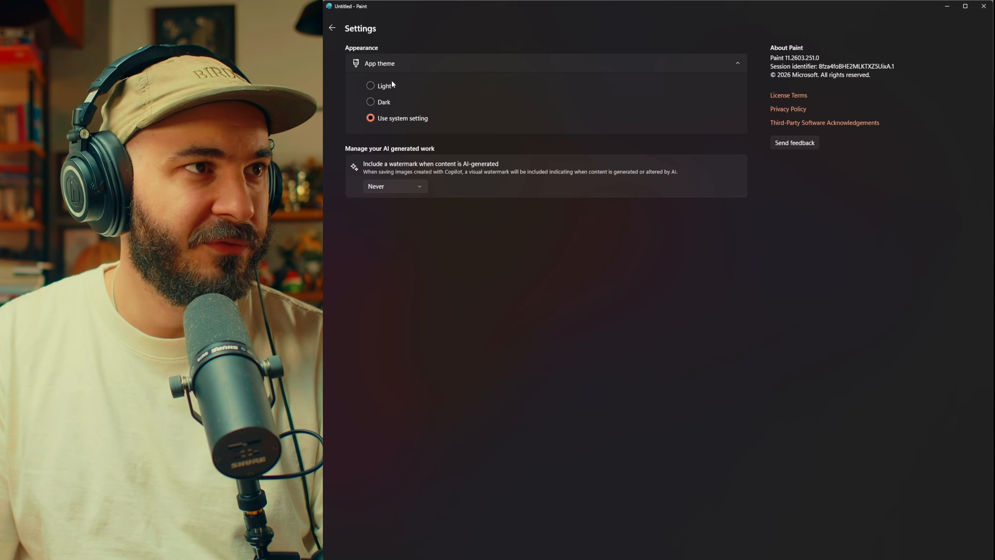
pyautogui.click(333, 28)
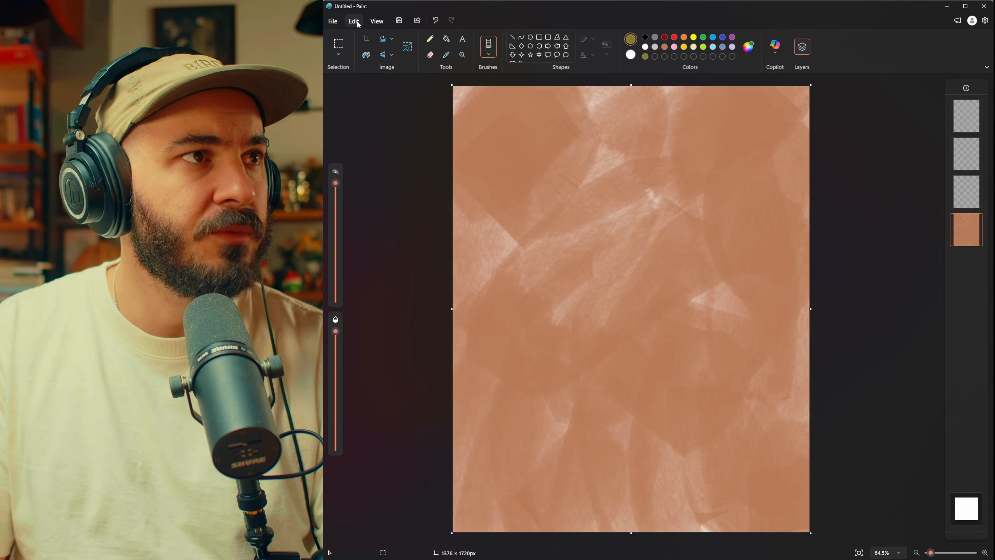
# Step: Look through the view options and turn on the rulers around the canvas
pyautogui.click(379, 22)
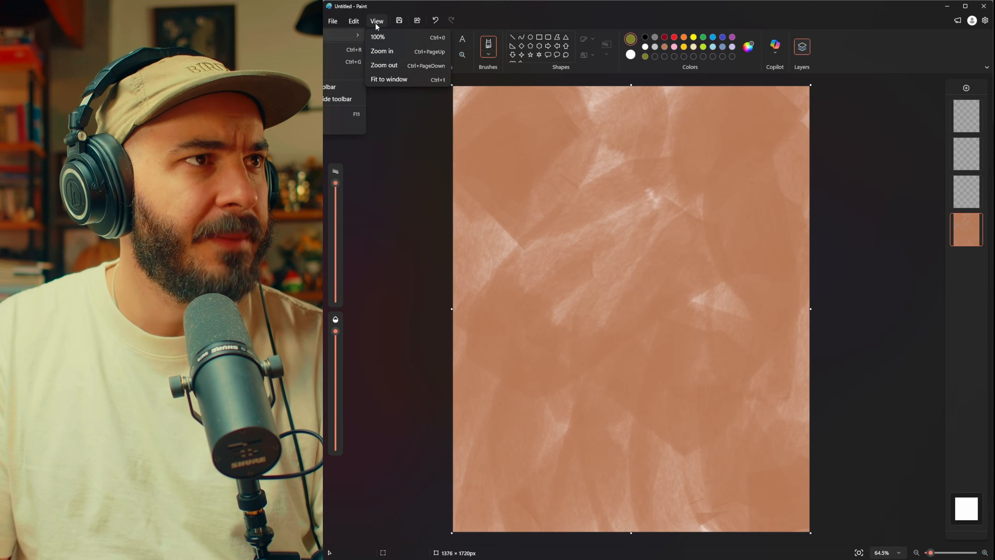
pyautogui.click(378, 24)
pyautogui.click(379, 24)
pyautogui.moveTo(342, 36)
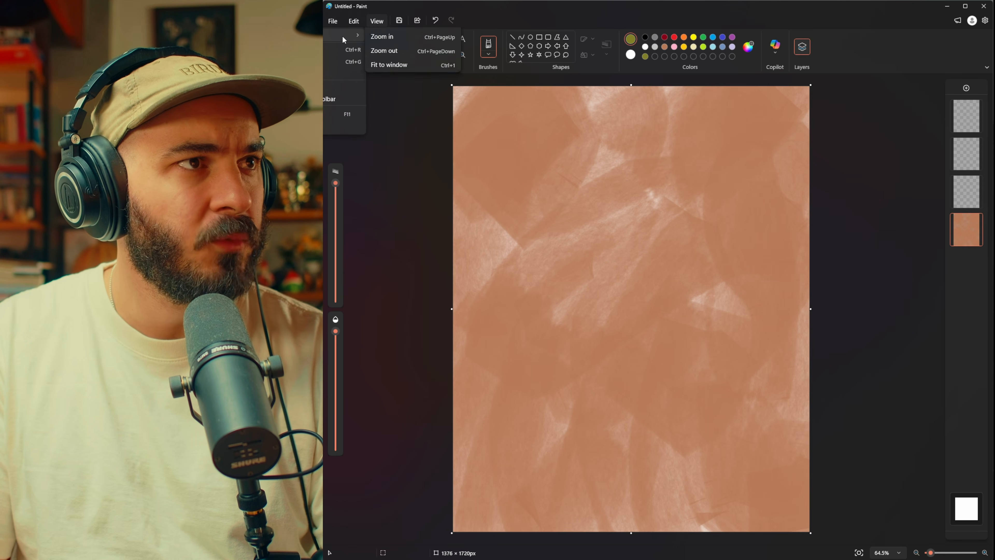
pyautogui.click(344, 50)
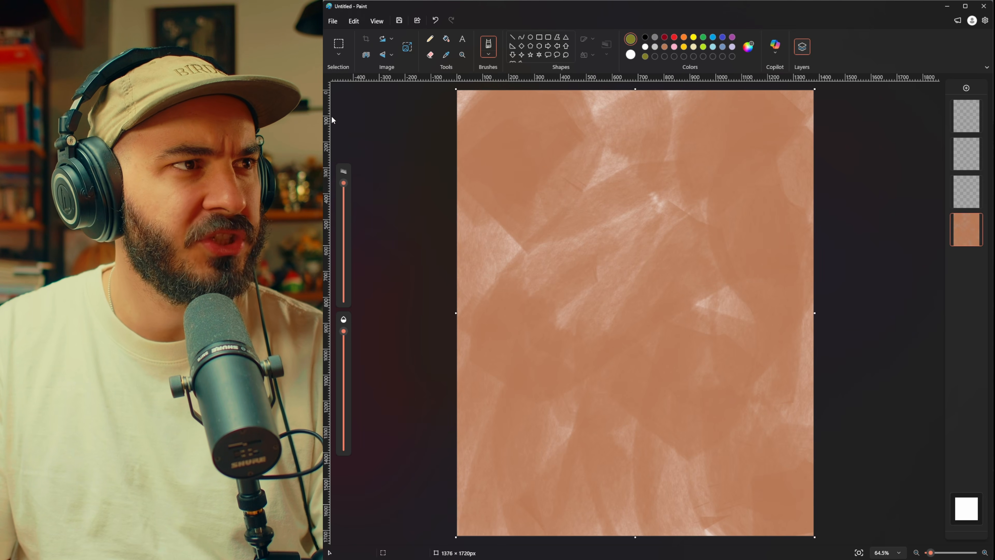
# Step: Try the gridlines while painting a broad dark yellow patch over the canvas's upper-left area, and hide them again
pyautogui.hotkey('ctrl', 'g')
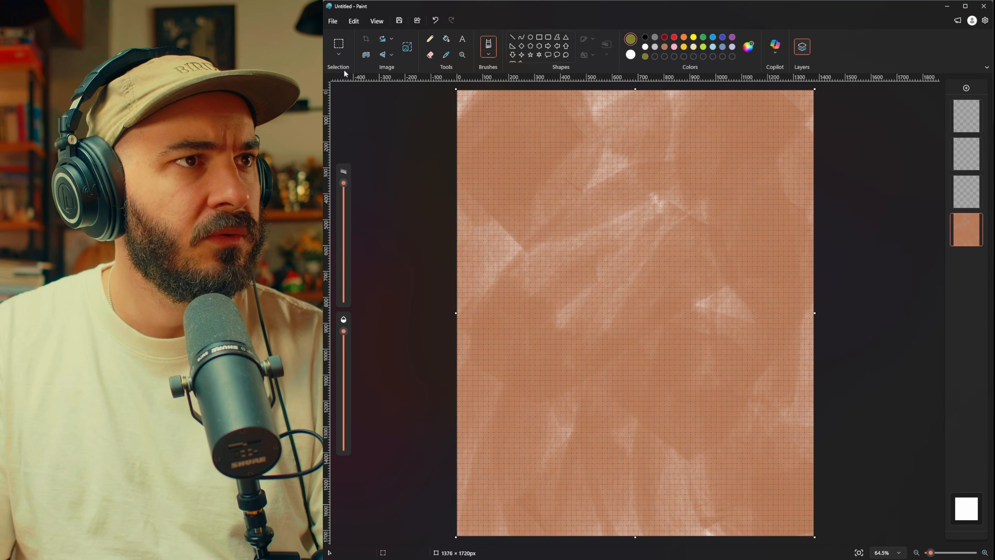
pyautogui.moveTo(586, 182)
pyautogui.mouseDown()
pyautogui.moveTo(473, 300)
pyautogui.moveTo(470, 134)
pyautogui.moveTo(458, 114)
pyautogui.mouseUp()
pyautogui.click(377, 21)
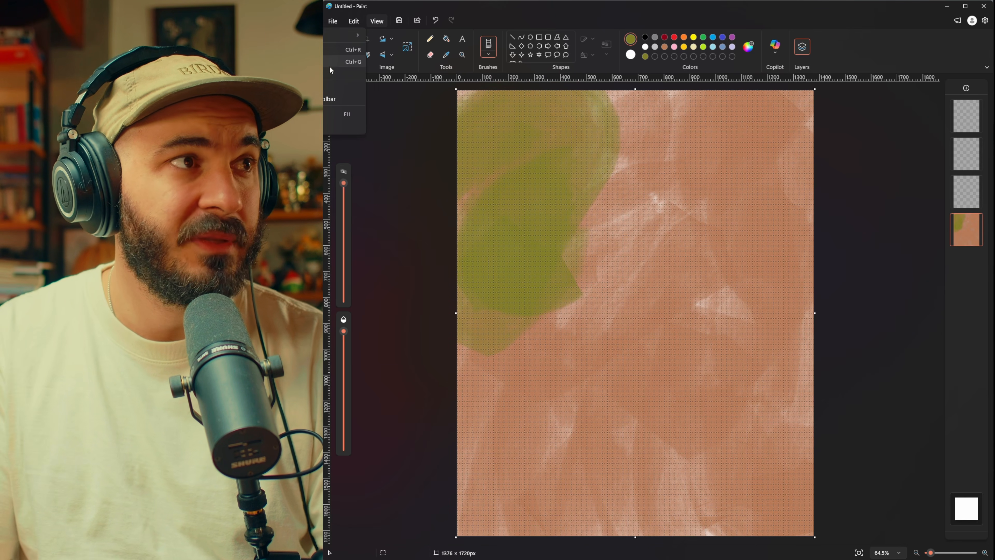
pyautogui.click(332, 61)
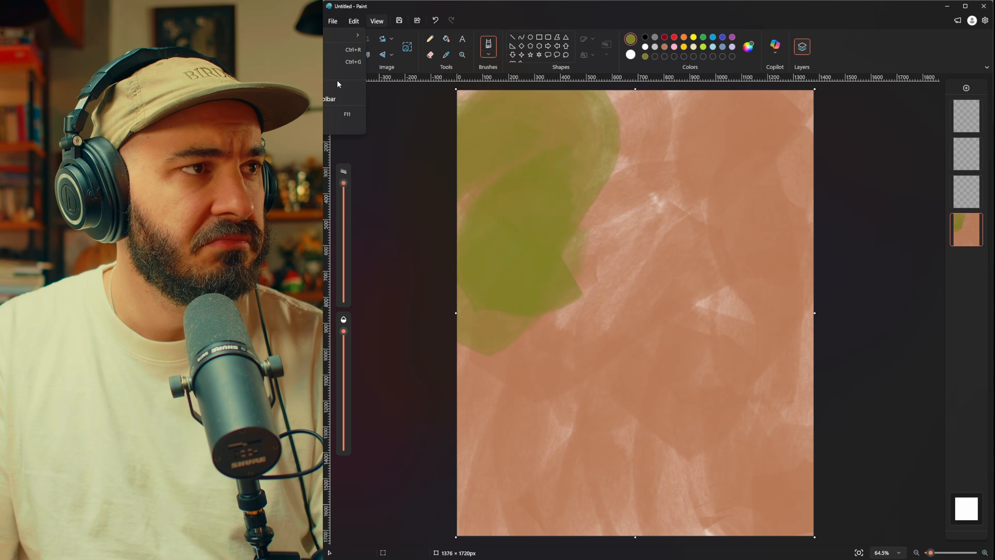
# Step: Show the thumbnail preview of the canvas and paint several broad dark yellow strokes over the brown
pyautogui.click(333, 86)
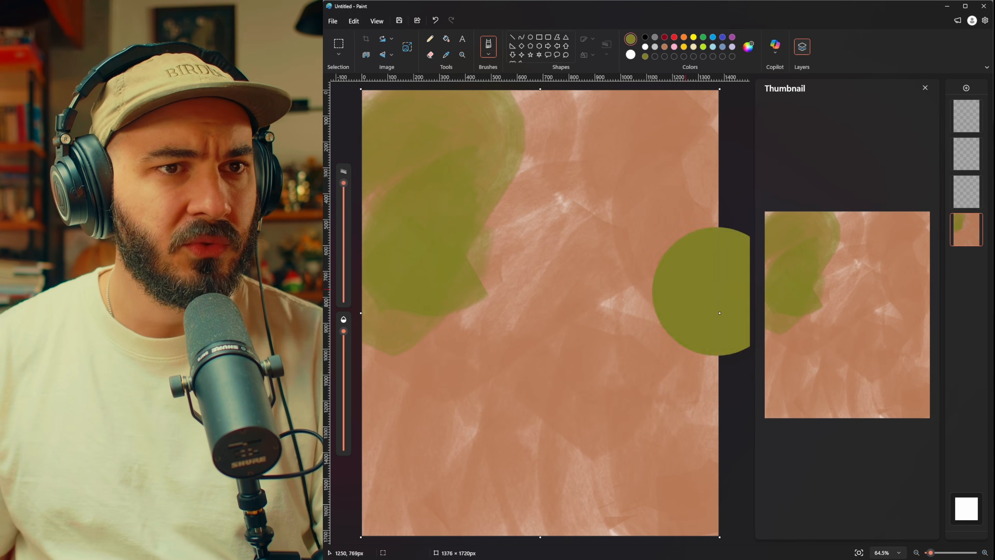
pyautogui.keyDown('ctrl'); pyautogui.scroll(-5, 549, 341); pyautogui.keyUp('ctrl')
pyautogui.keyDown('ctrl'); pyautogui.scroll(4, 541, 325); pyautogui.keyUp('ctrl')
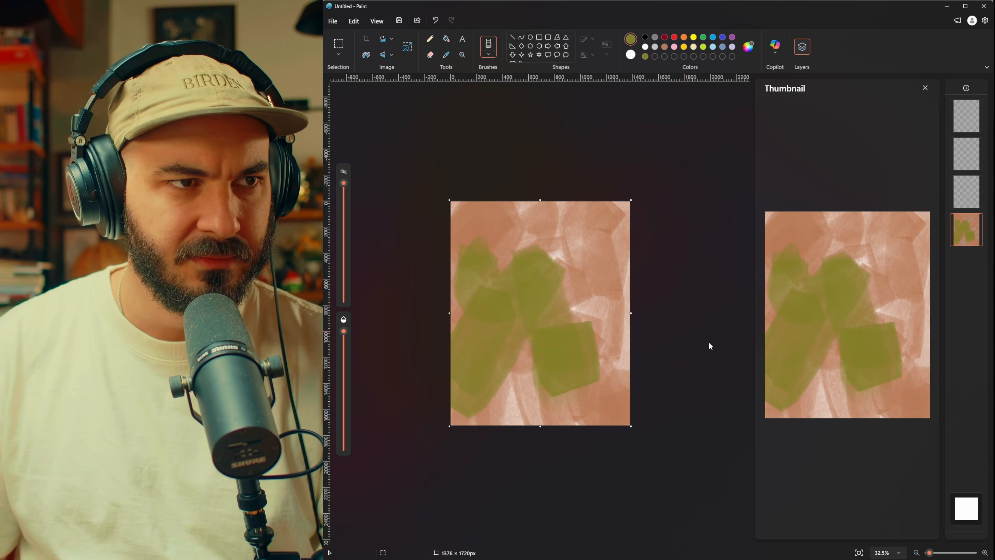
pyautogui.scroll(5, 709, 345)
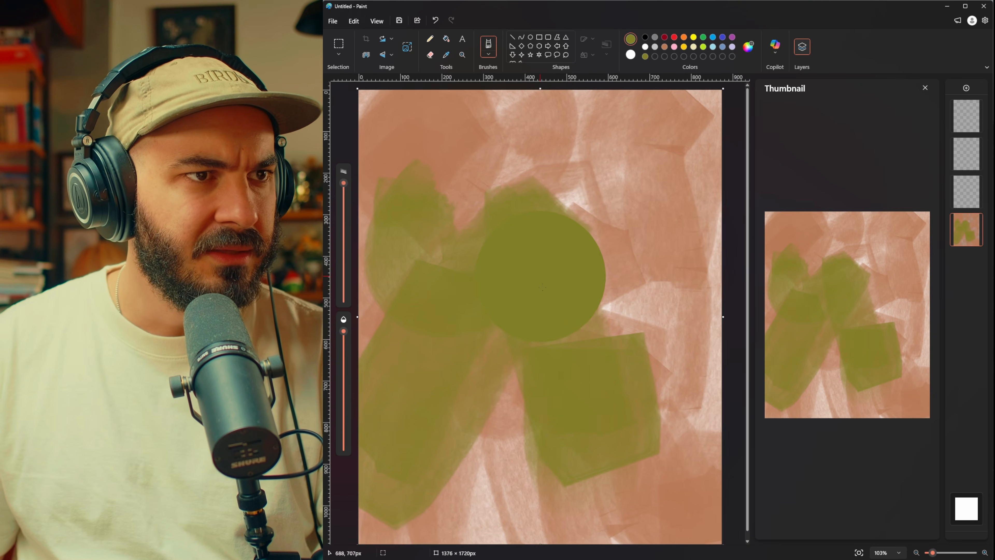
pyautogui.scroll(-3, 542, 287)
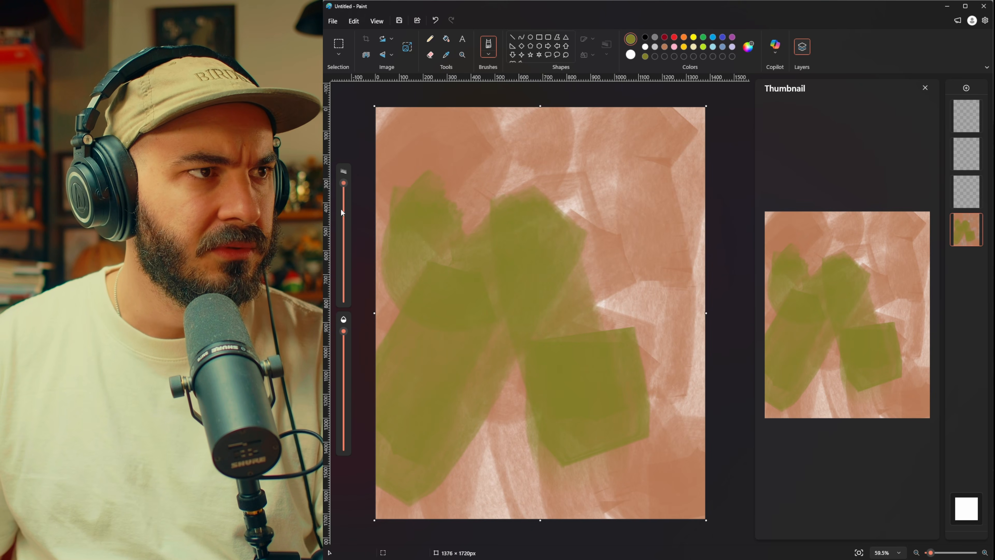
# Step: Cover the rest of the canvas with dark yellow strokes using a slightly smaller brush and lower opacity, leaving small hints of brown
pyautogui.click(344, 200)
pyautogui.moveTo(453, 213); pyautogui.dragTo(546, 167)
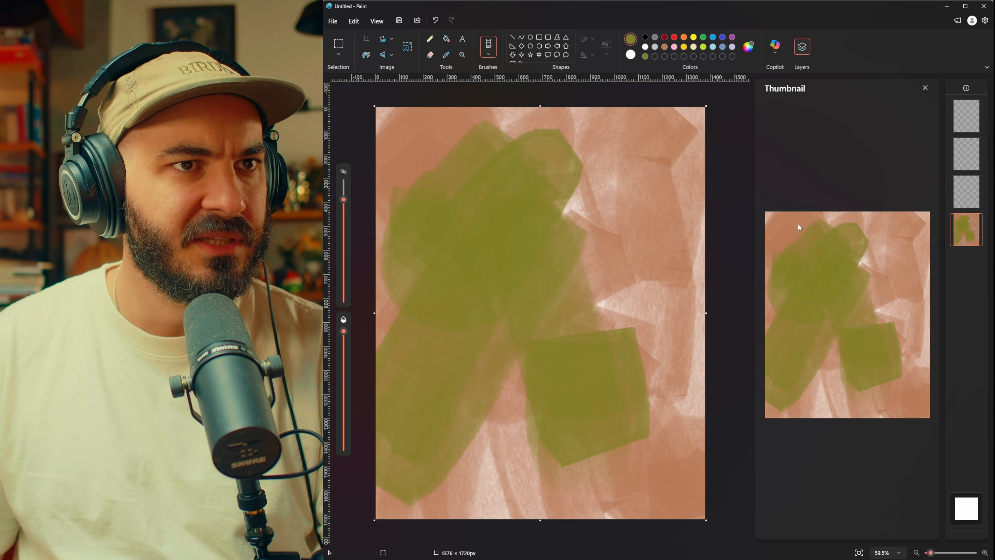
pyautogui.moveTo(600, 184); pyautogui.dragTo(658, 201)
pyautogui.moveTo(506, 402)
pyautogui.mouseDown()
pyautogui.moveTo(504, 415)
pyautogui.moveTo(474, 418)
pyautogui.mouseUp()
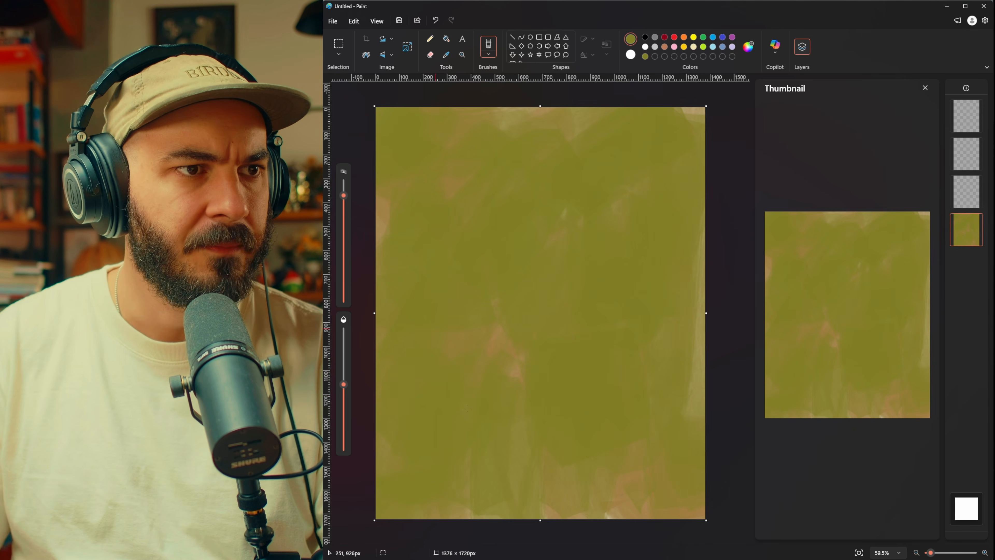
# Step: Mix a darker olive brown, #59511E, as the brush color and try a stroke near the canvas's upper-left corner
pyautogui.click(748, 47)
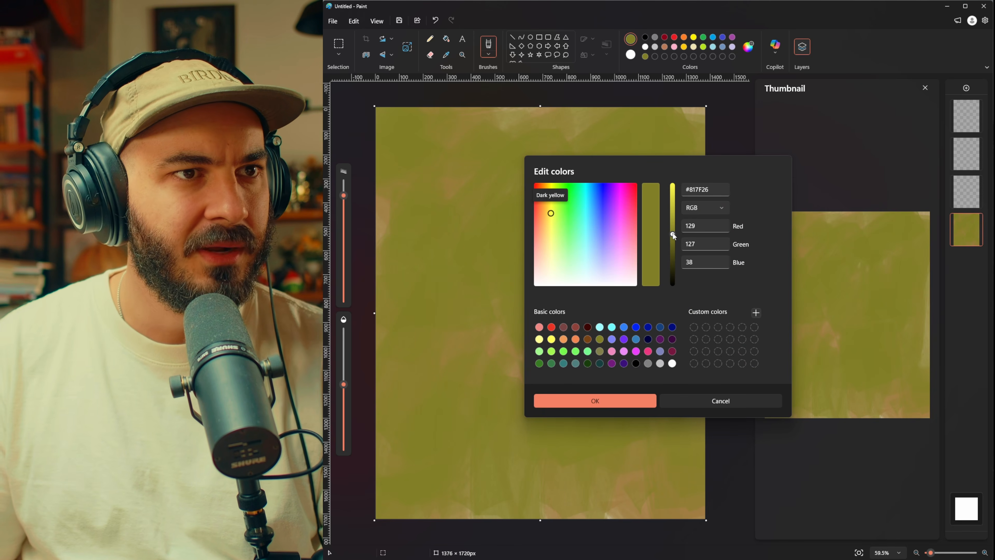
pyautogui.moveTo(673, 236); pyautogui.dragTo(672, 249)
pyautogui.click(545, 224)
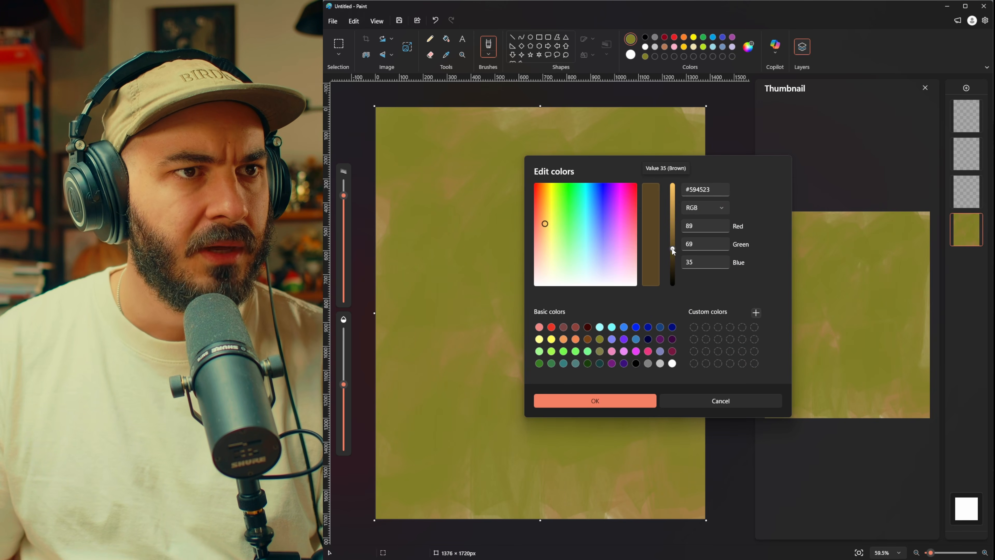
pyautogui.moveTo(545, 224); pyautogui.dragTo(549, 217)
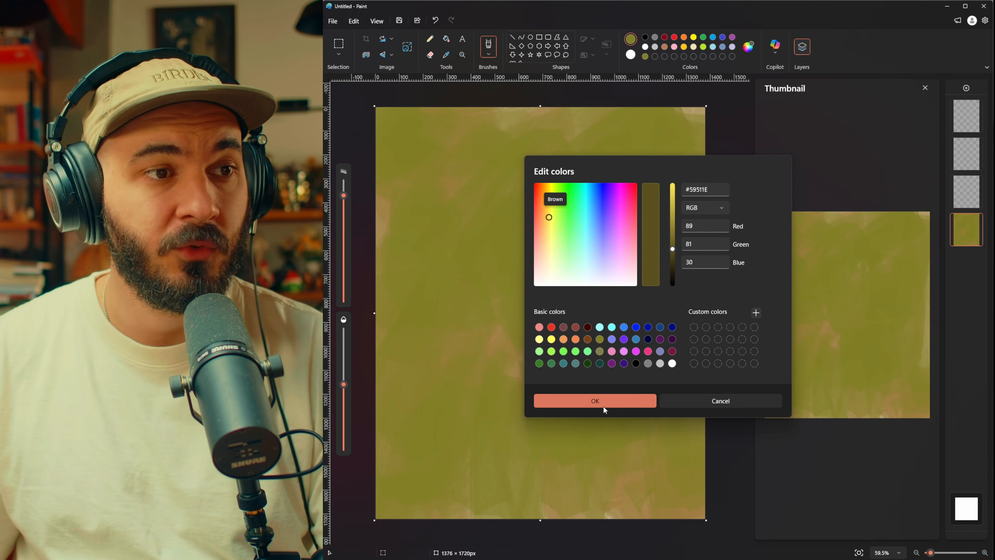
pyautogui.click(605, 401)
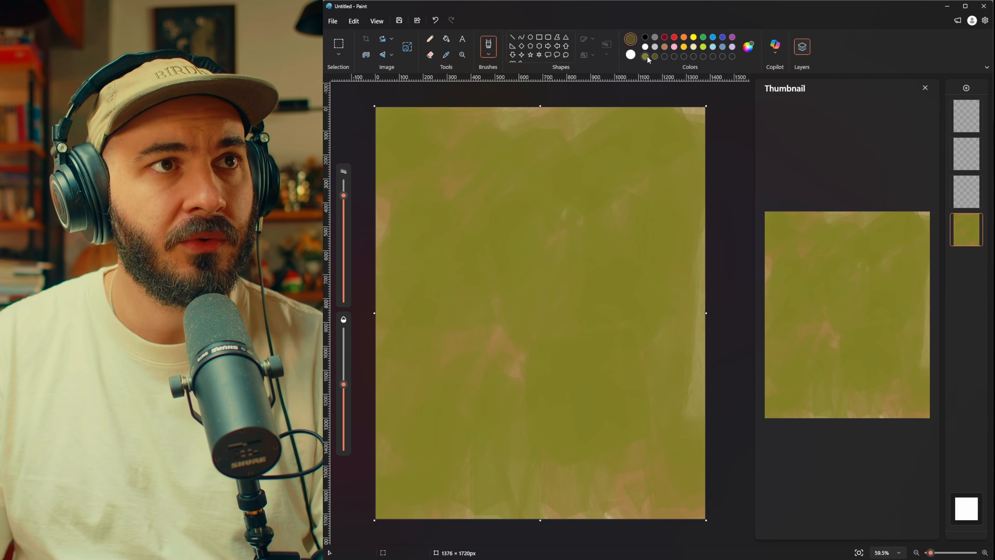
pyautogui.moveTo(487, 180)
pyautogui.mouseDown()
pyautogui.moveTo(459, 133)
pyautogui.moveTo(403, 132)
pyautogui.mouseUp()
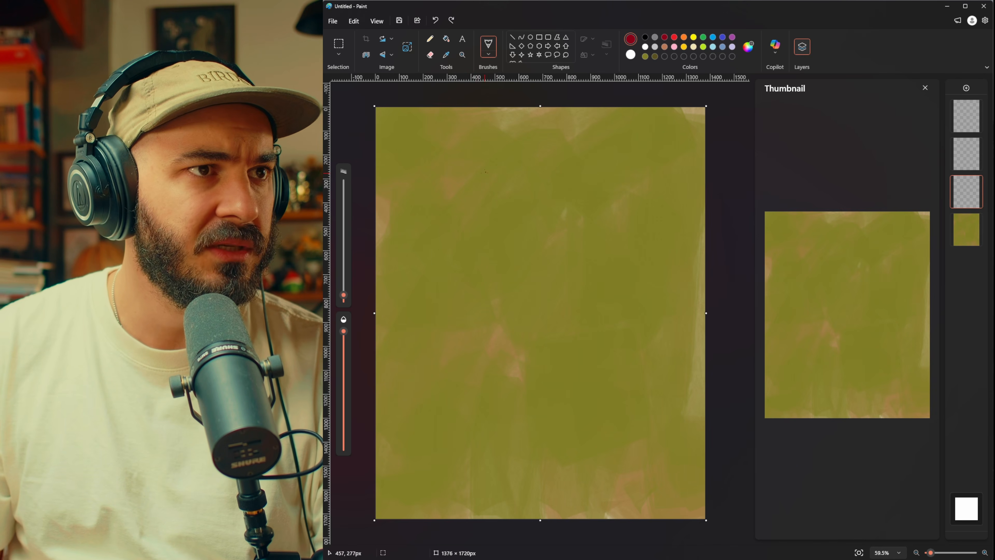
# Step: Sketch the top and front of the head and the neck base with thin dark red lines on the third layer, undoing a misplaced neck stroke
pyautogui.moveTo(454, 211); pyautogui.dragTo(513, 138)
pyautogui.moveTo(487, 152); pyautogui.dragTo(565, 145)
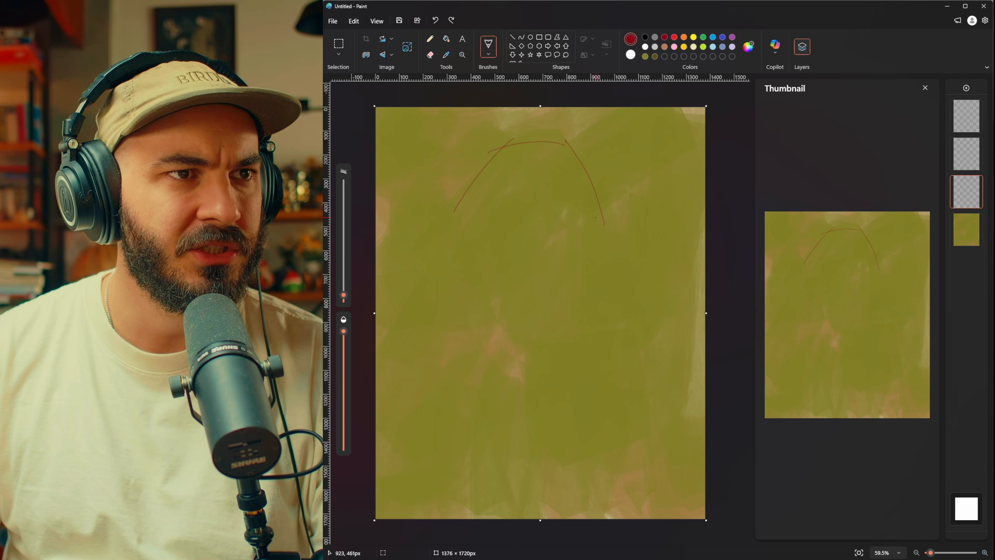
pyautogui.moveTo(597, 212); pyautogui.dragTo(603, 262)
pyautogui.moveTo(433, 214); pyautogui.dragTo(517, 275)
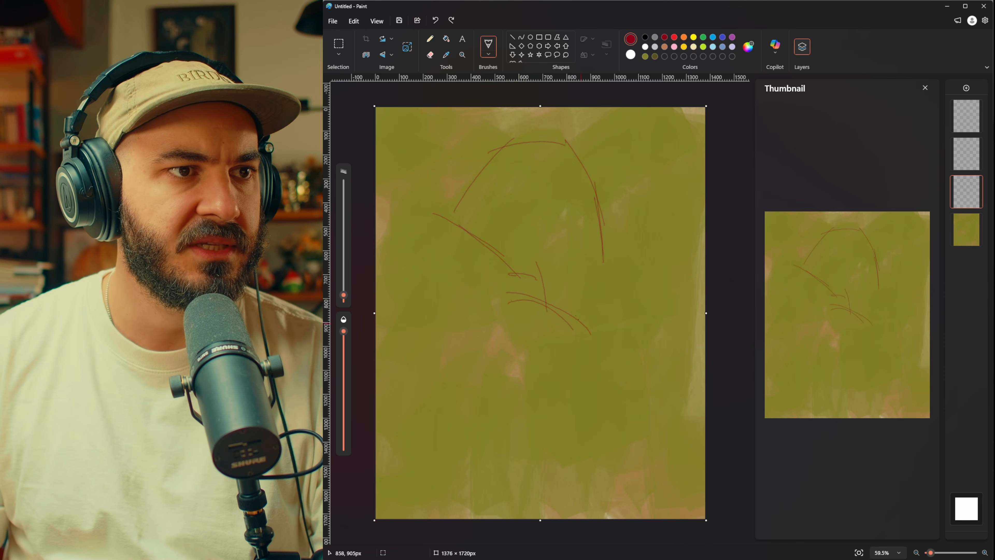
pyautogui.hotkey('ctrl', 'z')
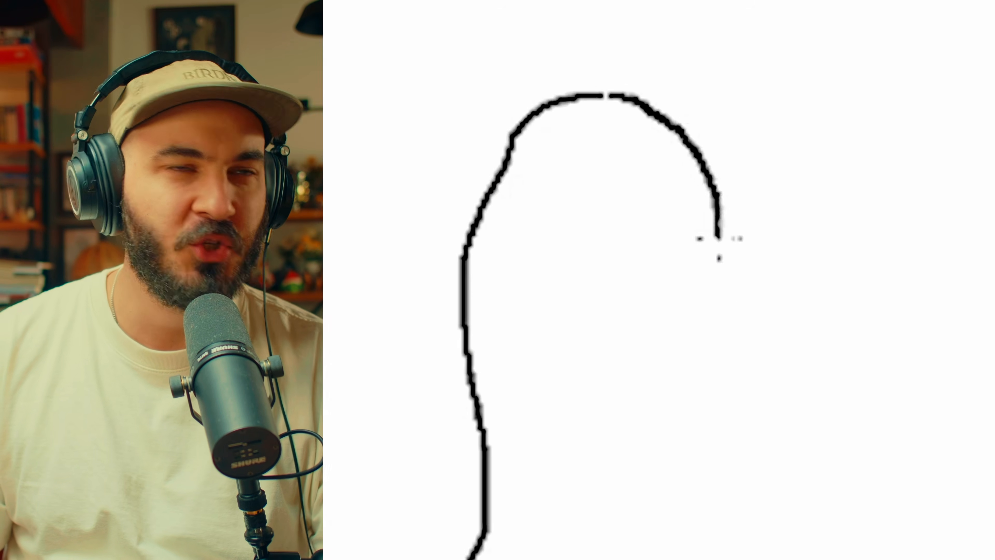
pyautogui.moveTo(717, 240); pyautogui.dragTo(717, 278)
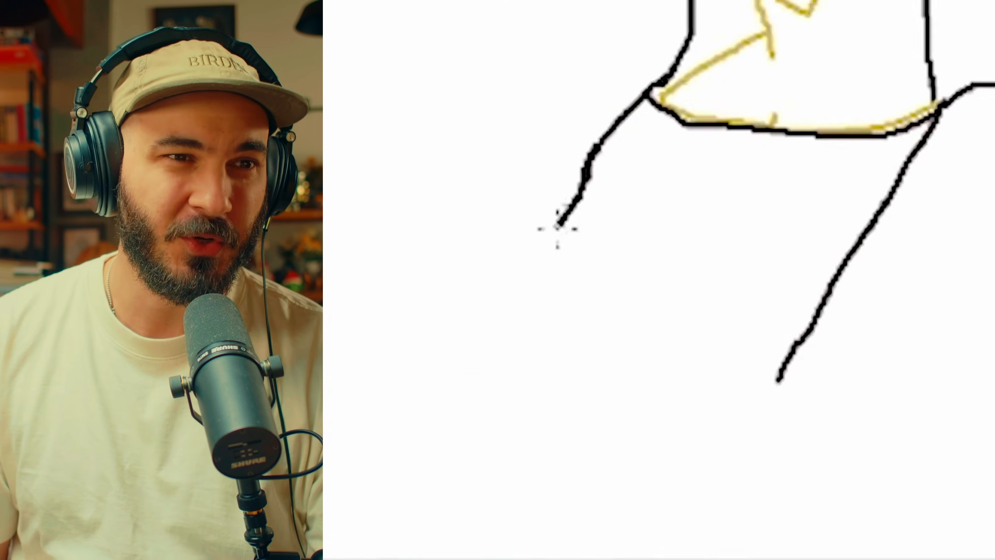
pyautogui.moveTo(557, 228); pyautogui.dragTo(550, 243)
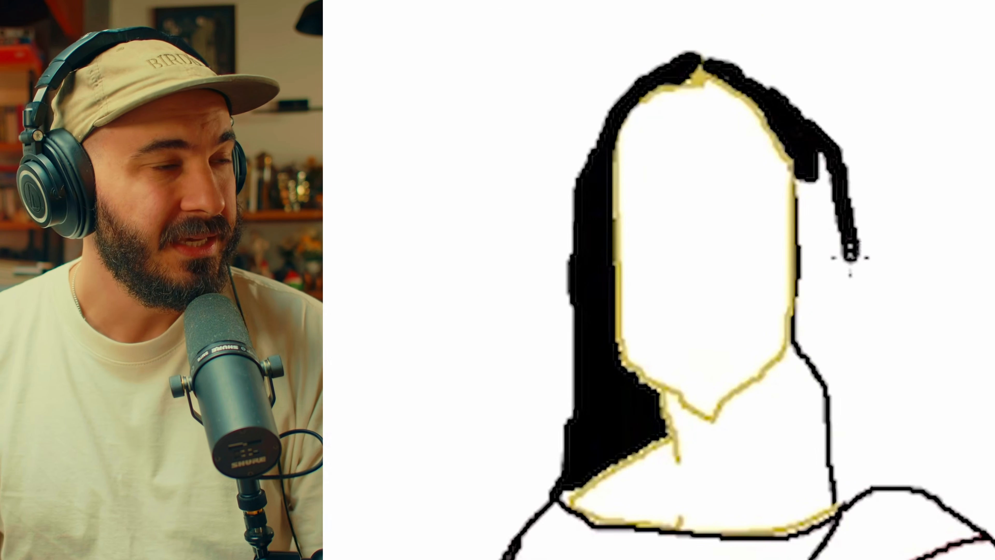
pyautogui.moveTo(851, 257); pyautogui.dragTo(864, 324)
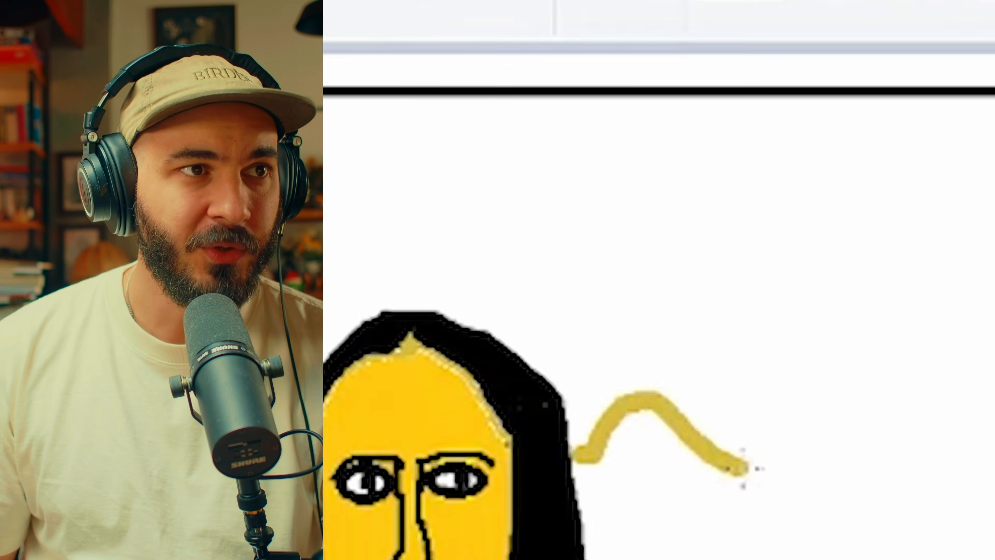
pyautogui.moveTo(744, 466); pyautogui.dragTo(893, 414)
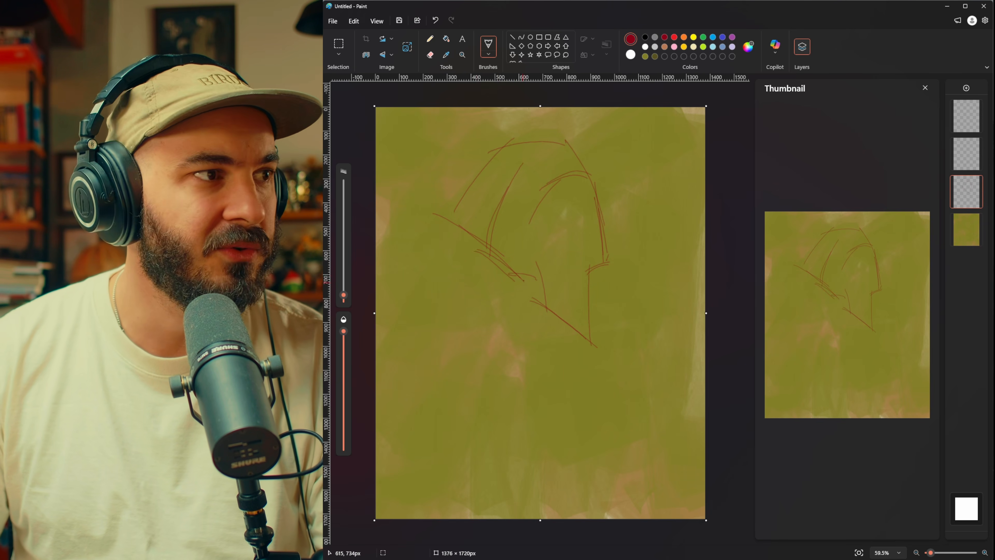
# Step: Hide and show the sketch layer repeatedly to compare the canvas with and without the red lines
pyautogui.click(976, 182)
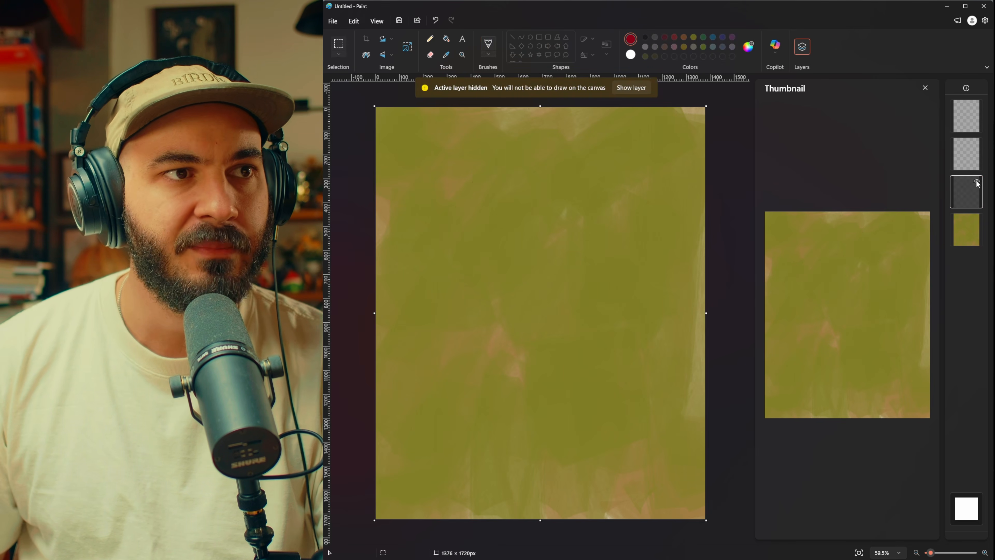
pyautogui.click(977, 182)
pyautogui.click(977, 182)
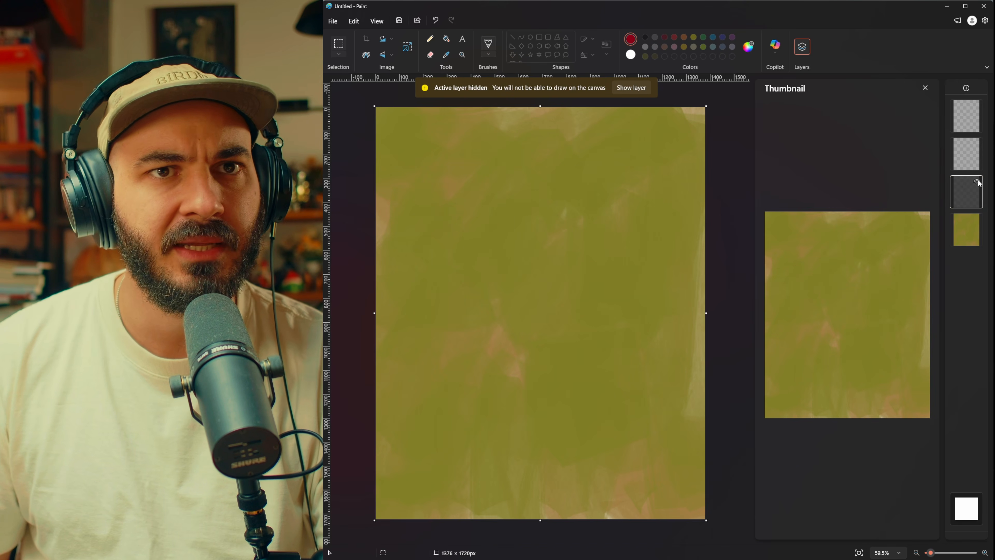
pyautogui.click(977, 181)
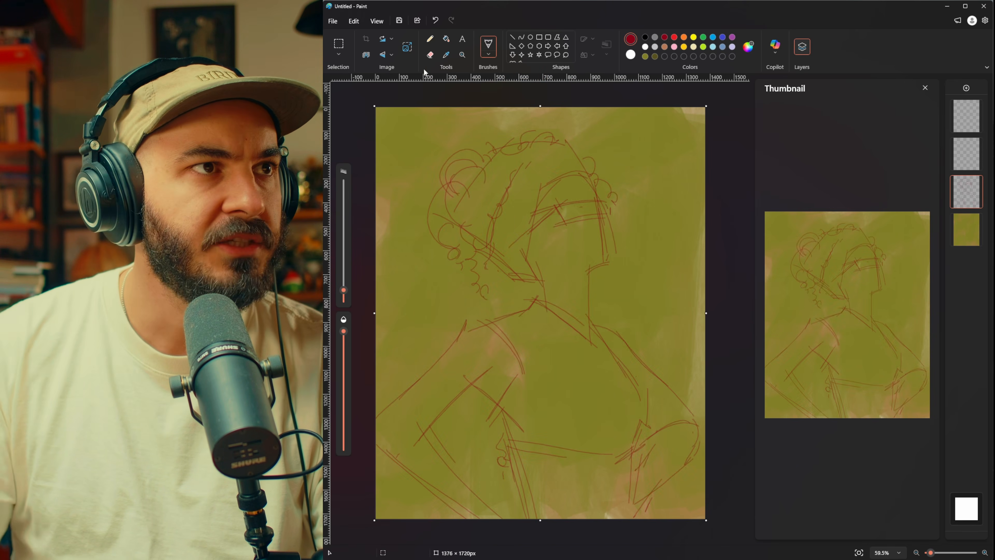
# Step: Erase the lower face lines of the sketch and redraw the nose, mouth and jaw with the thin dark red brush
pyautogui.click(430, 55)
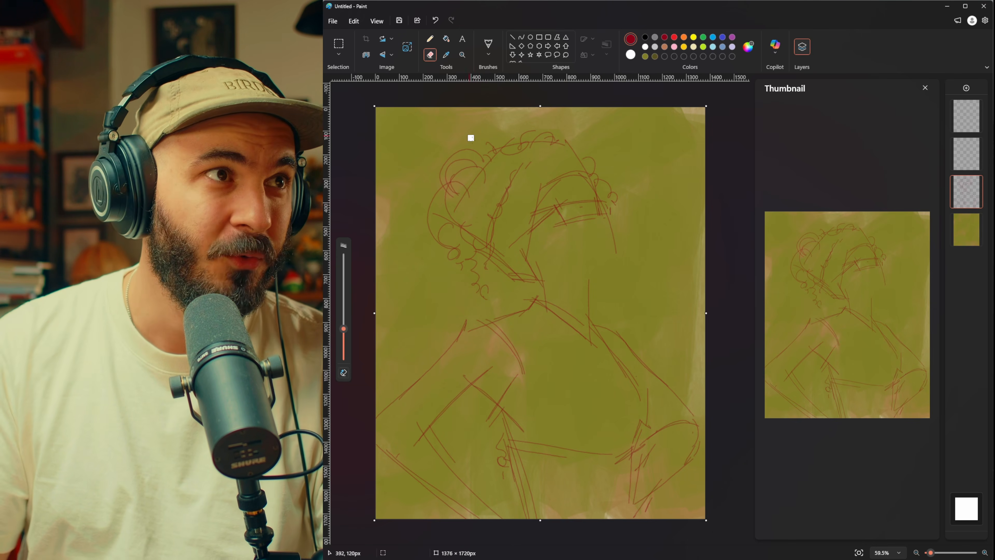
pyautogui.click(446, 39)
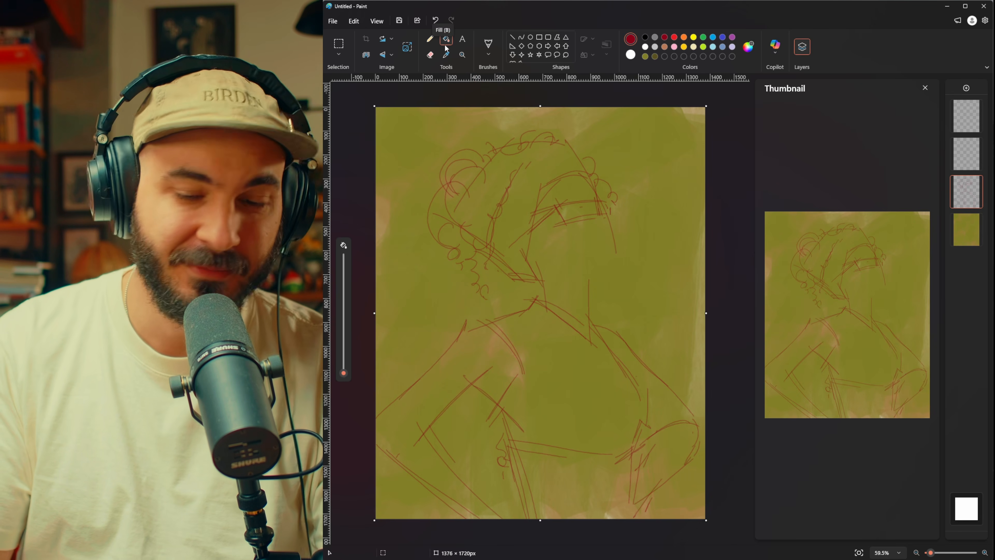
pyautogui.press('p')
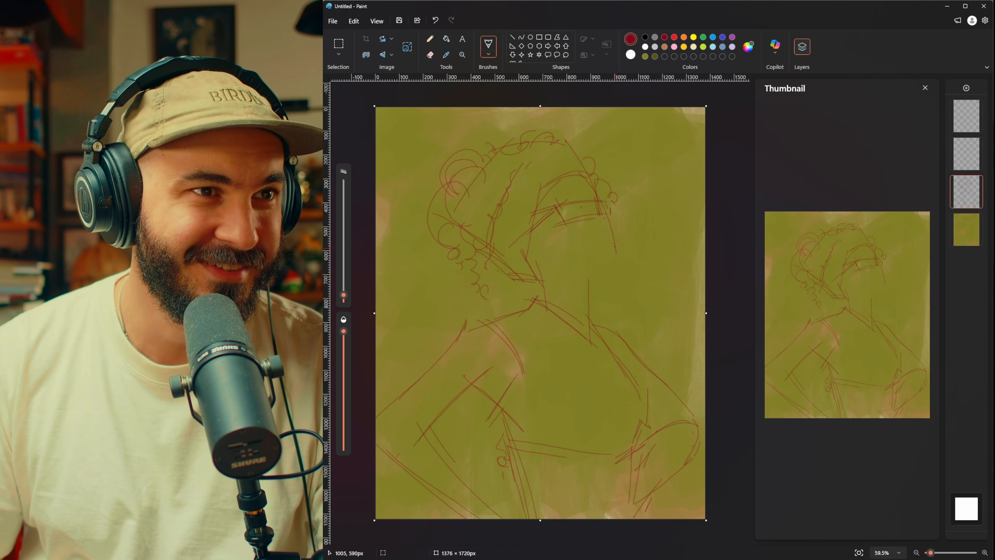
pyautogui.moveTo(611, 230); pyautogui.dragTo(616, 263)
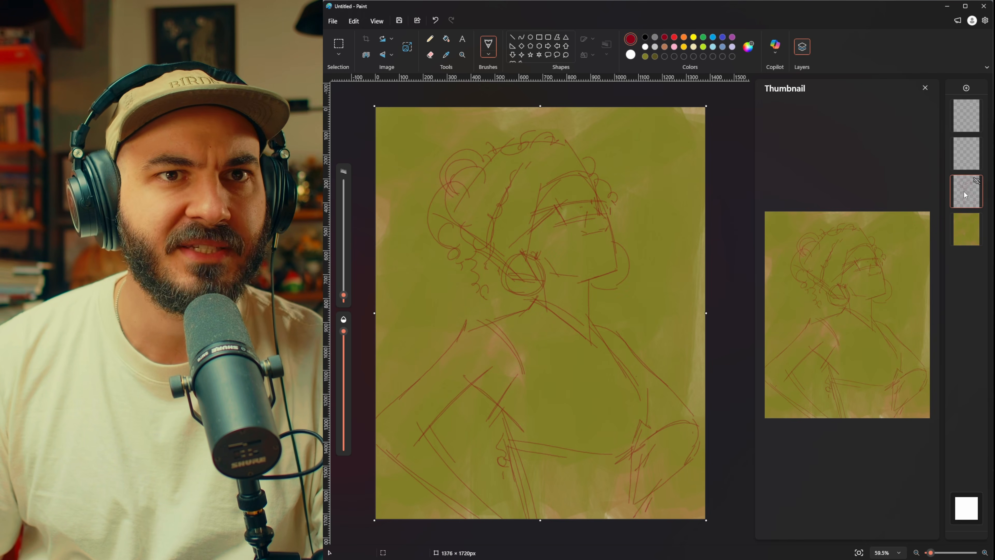
# Step: Refine the sketch with eraser and thin brush, adding glasses, lips, curls and collar lines, and extend the canvas height to 1821 px
pyautogui.rightClick(967, 197)
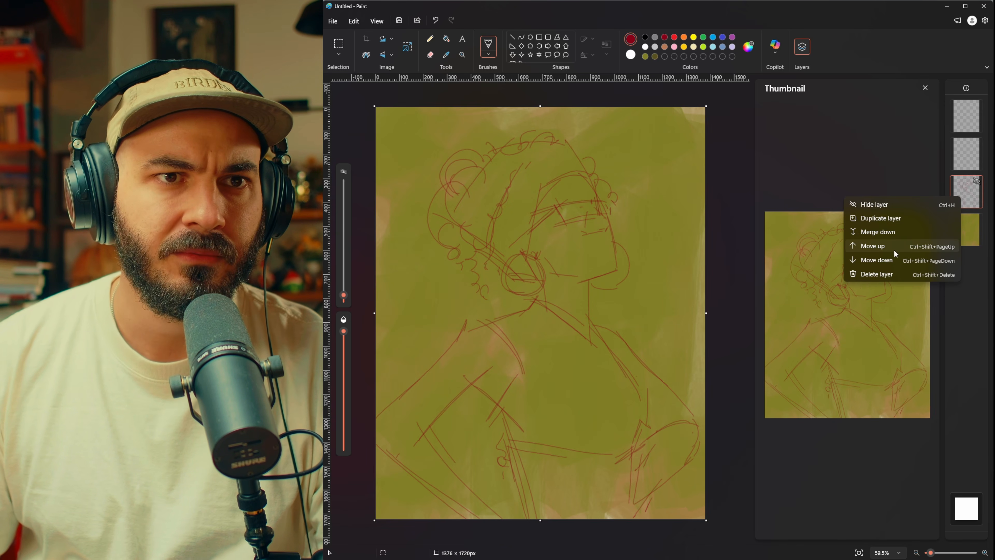
pyautogui.click(782, 208)
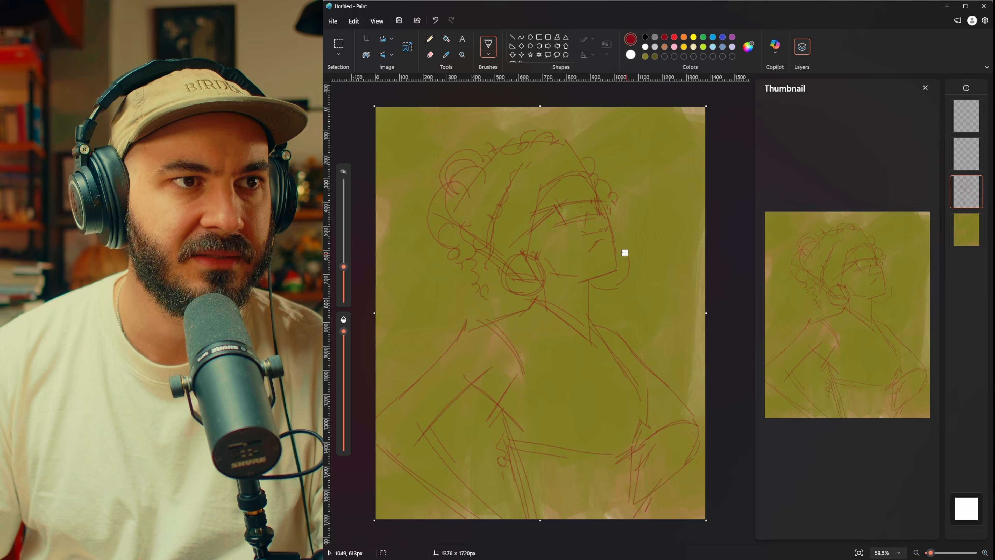
pyautogui.click(430, 55)
pyautogui.click(488, 43)
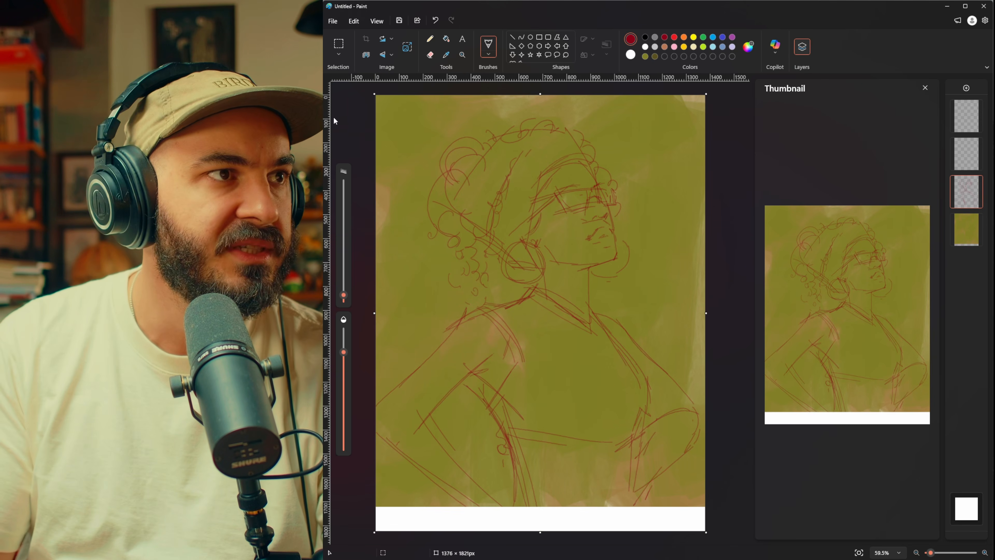
# Step: Select the whole bottom background layer and stretch it past the canvas edges to cover the white strip
pyautogui.click(966, 229)
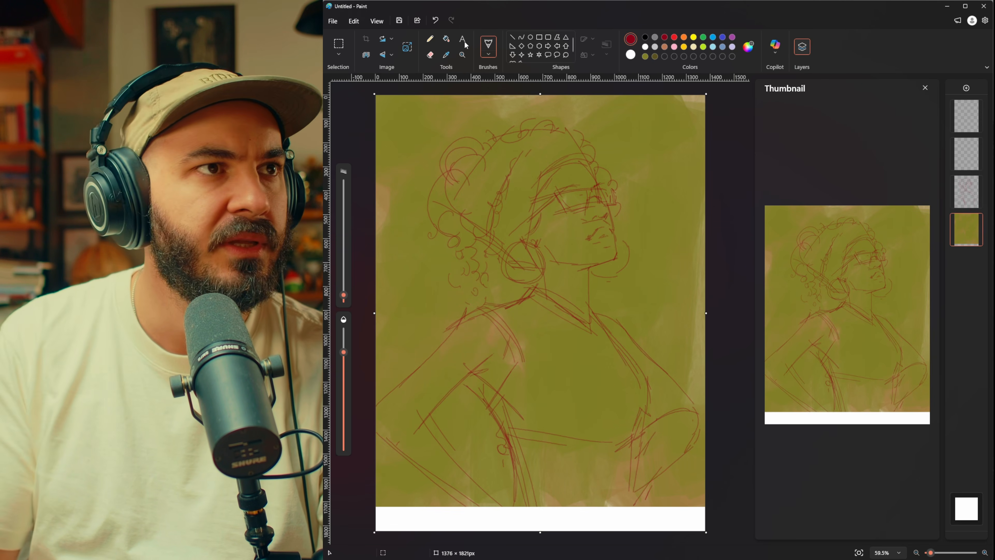
pyautogui.click(407, 49)
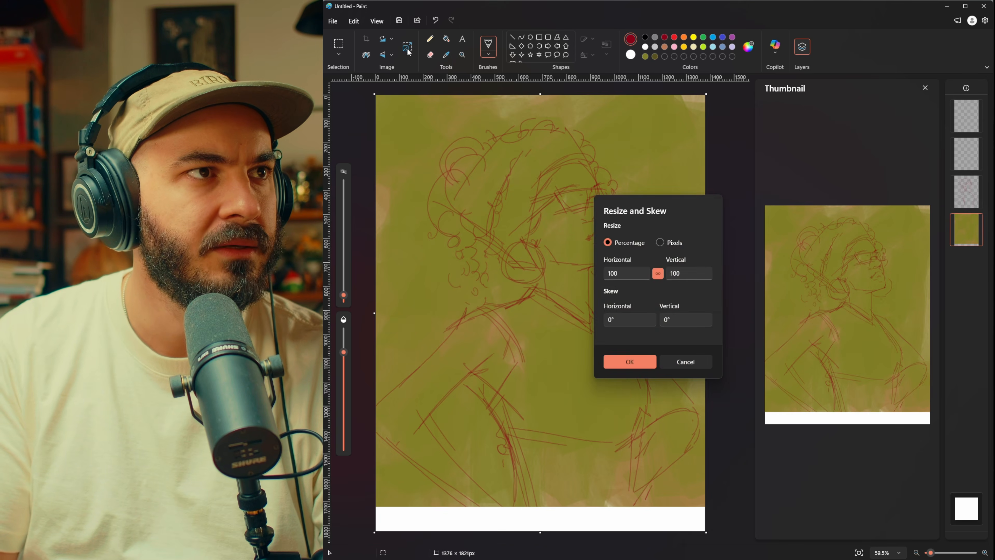
pyautogui.press('Escape')
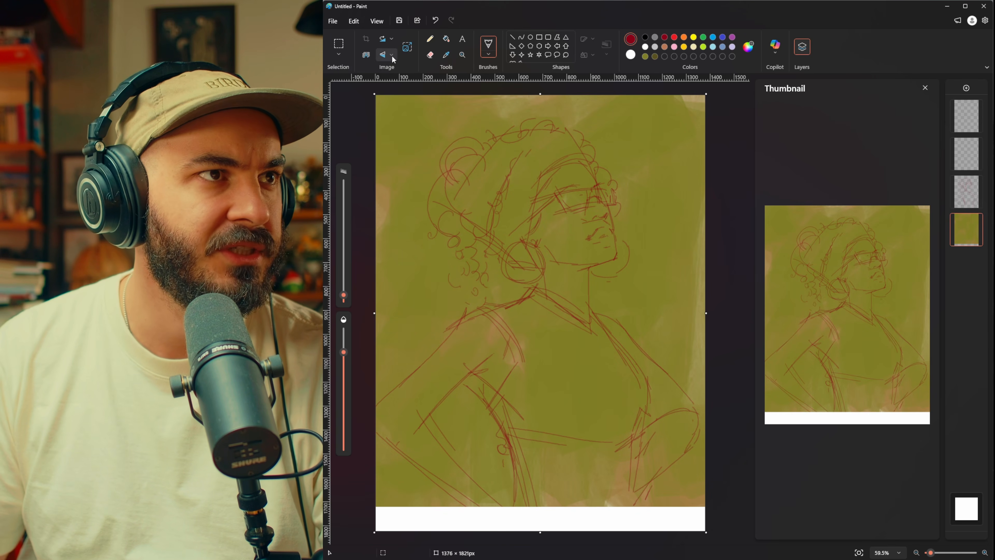
pyautogui.click(339, 54)
pyautogui.click(360, 98)
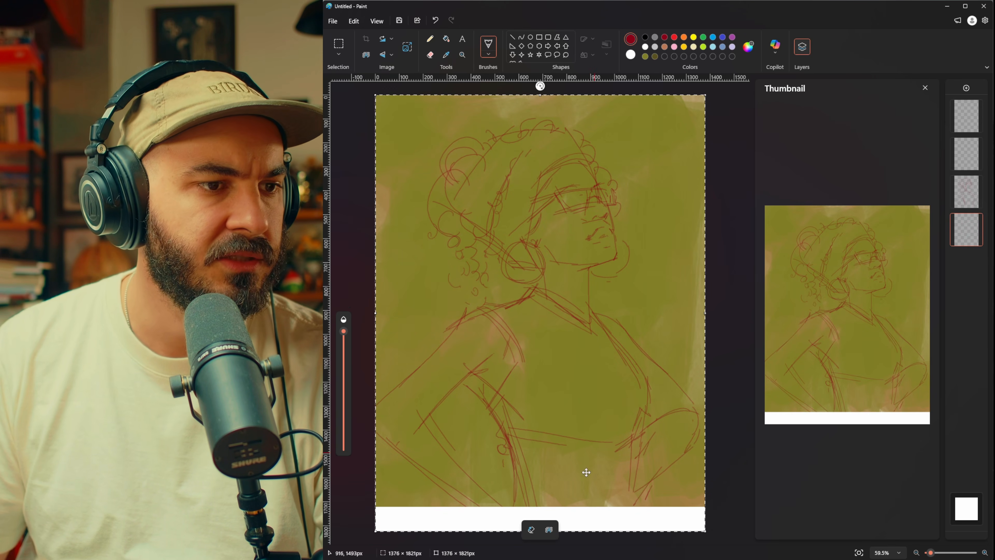
pyautogui.moveTo(641, 173); pyautogui.dragTo(644, 189)
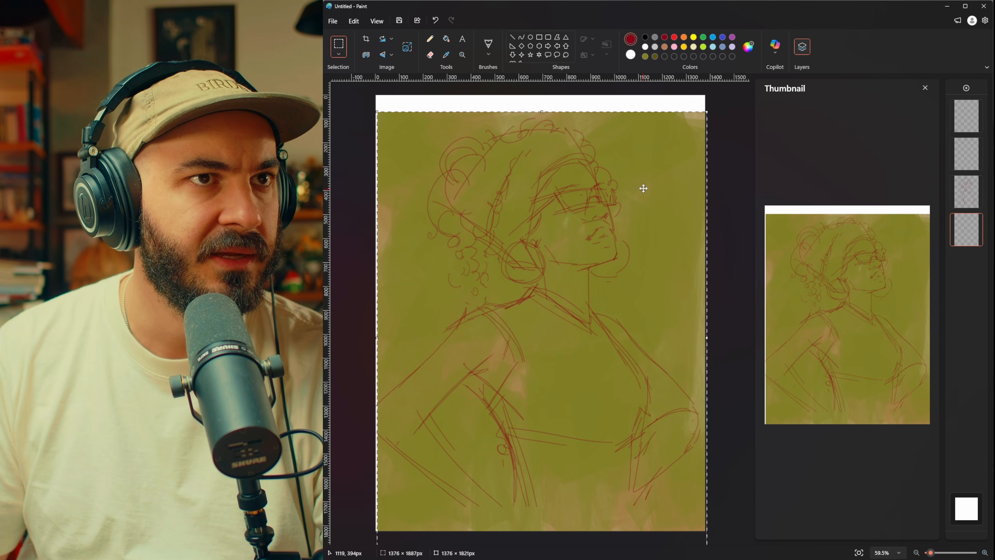
pyautogui.moveTo(534, 116); pyautogui.dragTo(534, 93)
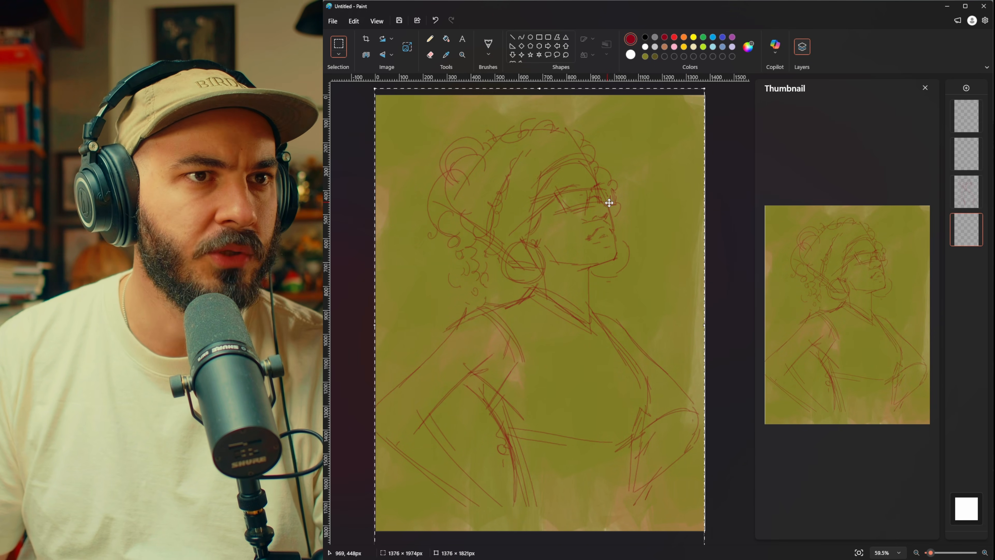
pyautogui.moveTo(708, 326); pyautogui.dragTo(678, 330)
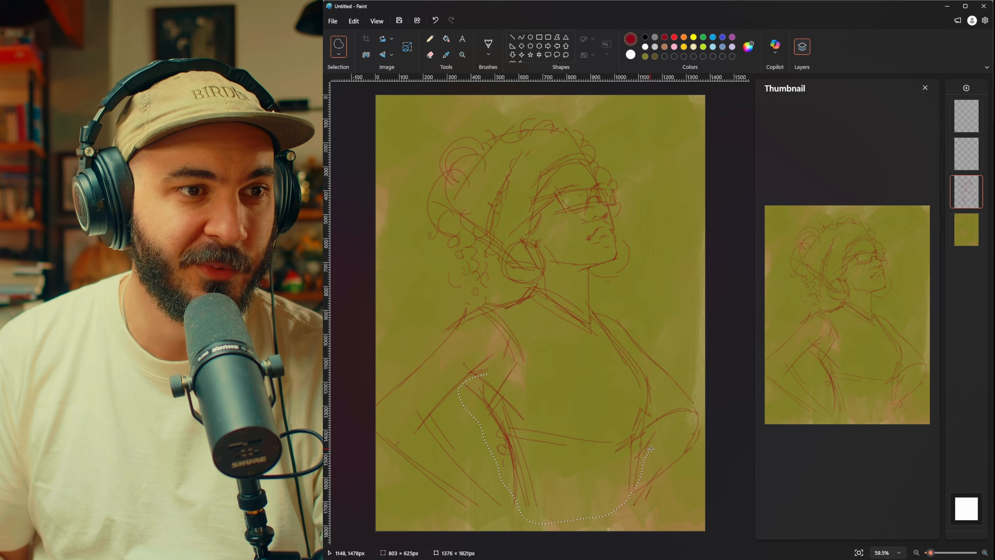
# Step: Select the torso part of the sketch with a freehand outline and rotate it slightly clockwise, undoing the extra selection attempts
pyautogui.moveTo(521, 361); pyautogui.dragTo(562, 352)
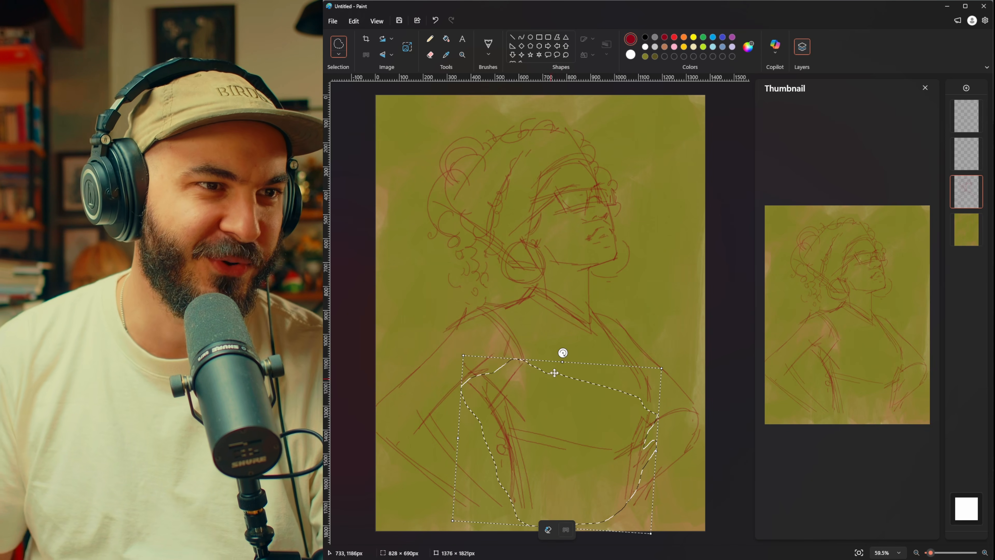
pyautogui.press('space')
pyautogui.moveTo(447, 408); pyautogui.dragTo(575, 394)
pyautogui.hotkey('ctrl', 'z')
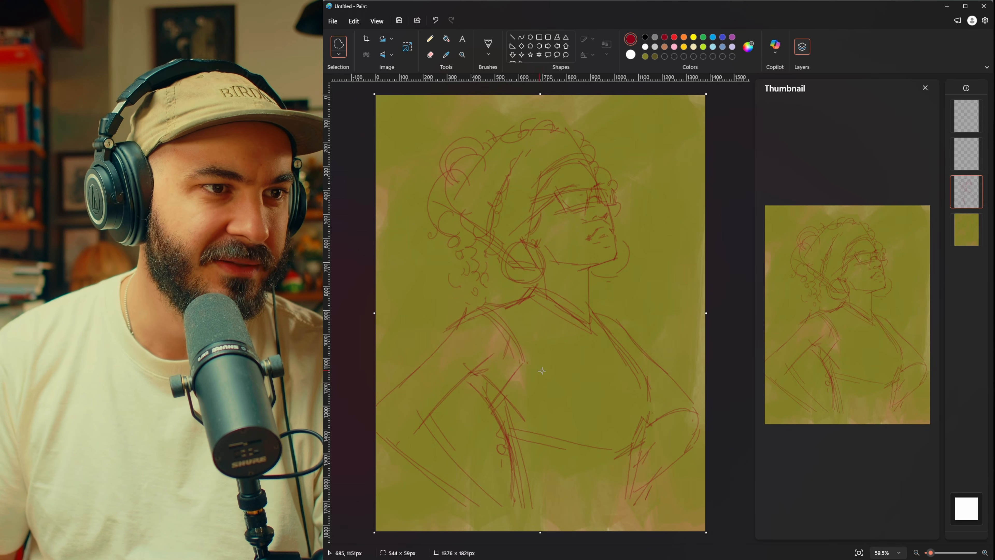
pyautogui.hotkey('ctrl', 'z')
pyautogui.hotkey('ctrl', 'z')
pyautogui.moveTo(526, 364); pyautogui.dragTo(504, 365)
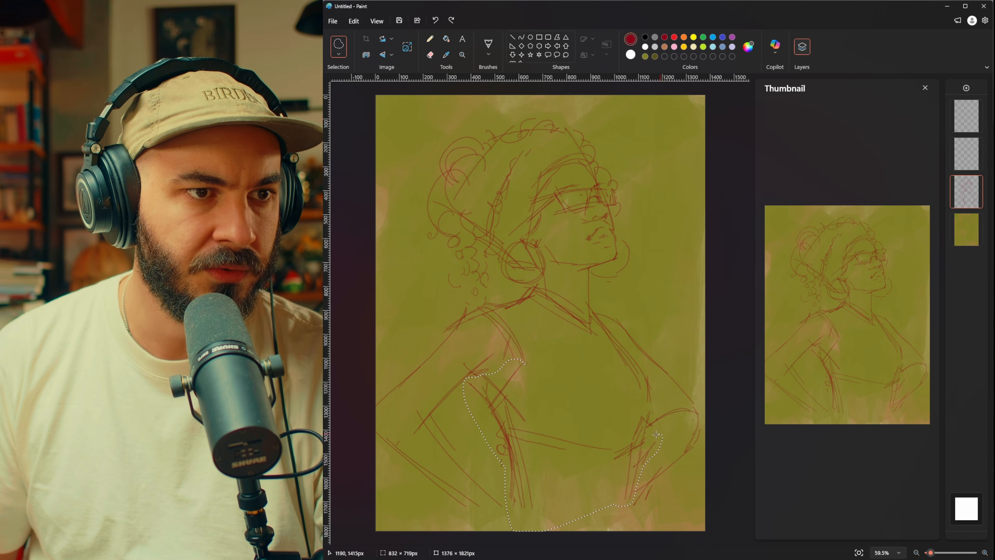
pyautogui.moveTo(598, 387); pyautogui.dragTo(600, 388)
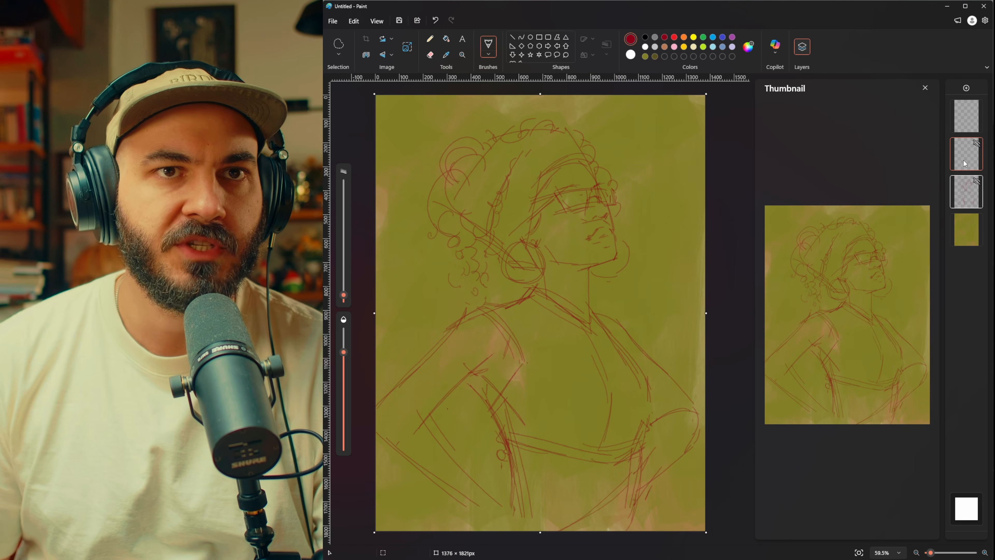
# Step: Try the second layer below the sketch layer, and lower the brush opacity for painting
pyautogui.click(964, 160)
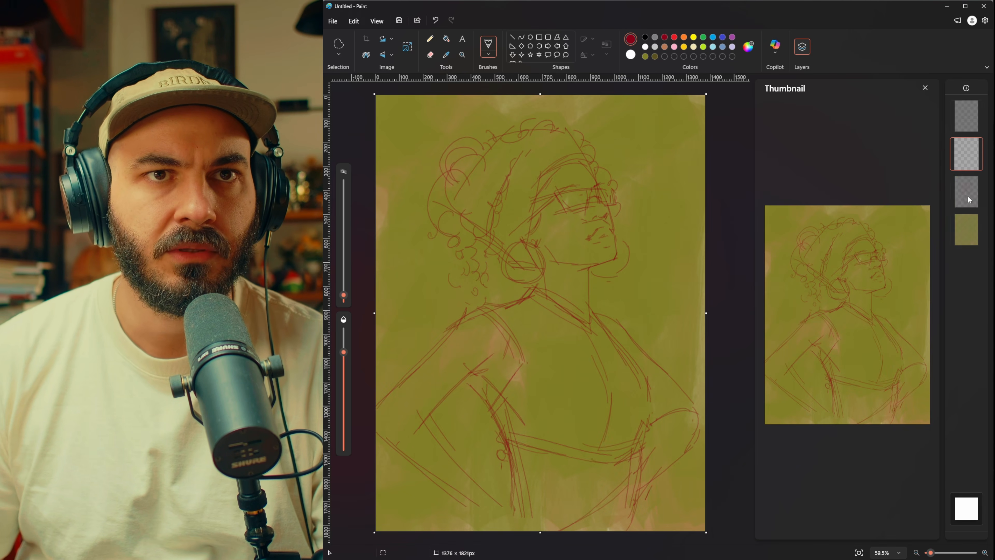
pyautogui.moveTo(965, 163); pyautogui.dragTo(965, 194)
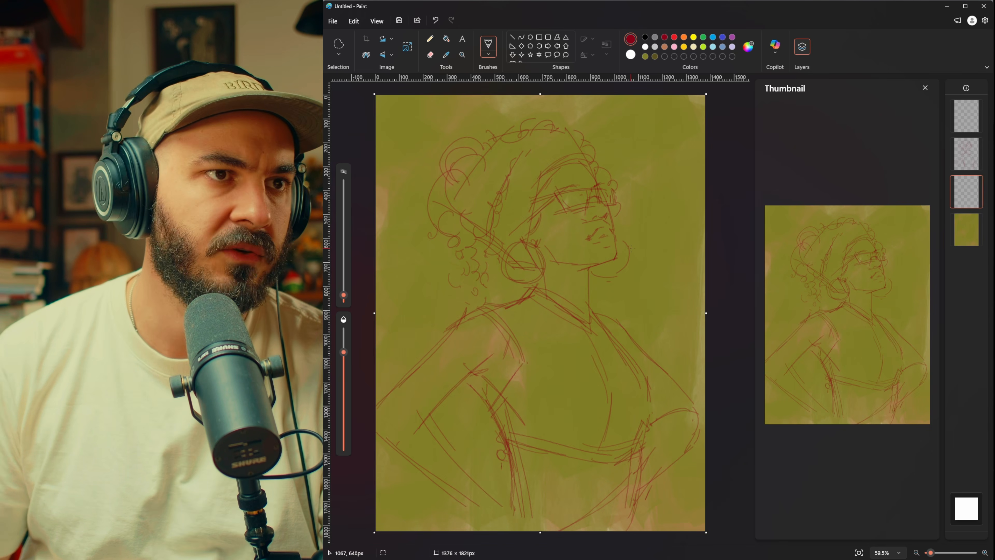
pyautogui.click(343, 393)
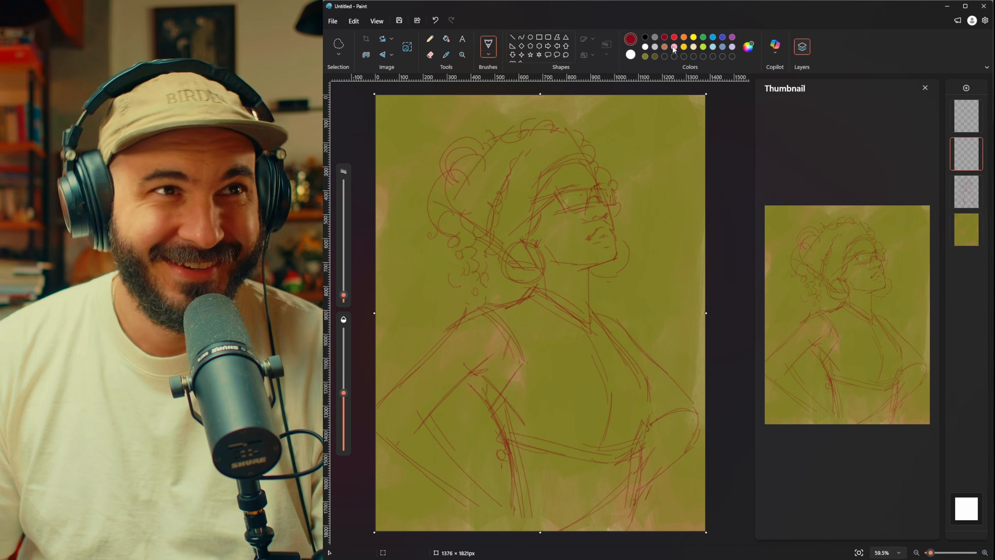
# Step: Mix a dark brown brush color and block in the hair behind the head on the second layer with broad, semi-transparent Oil brush strokes
pyautogui.click(749, 47)
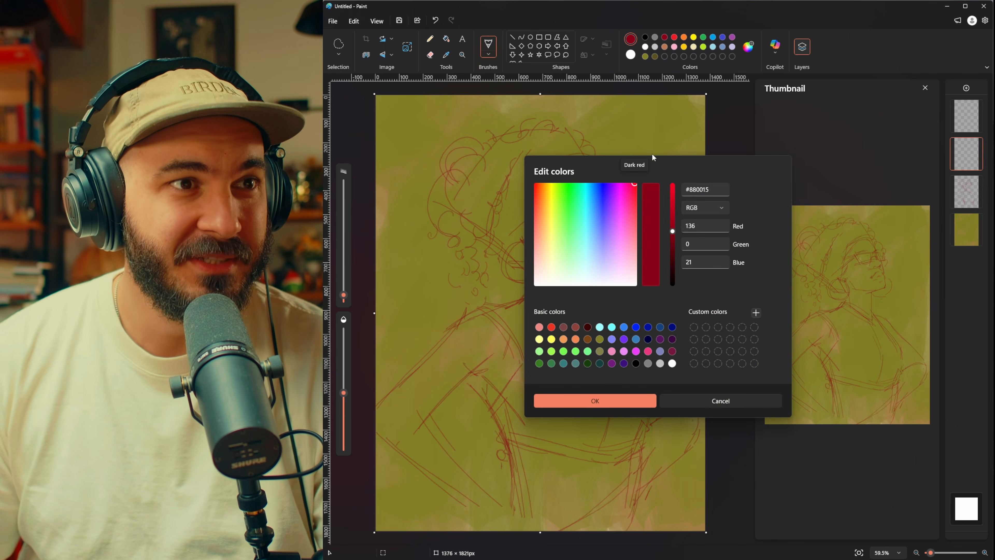
pyautogui.click(542, 194)
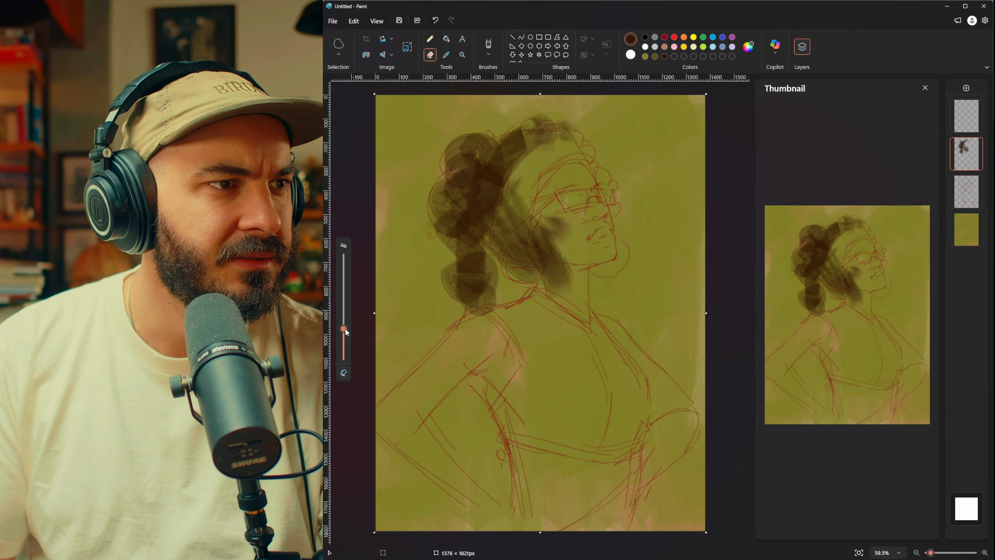
pyautogui.moveTo(345, 322)
pyautogui.mouseDown()
pyautogui.moveTo(344, 338)
pyautogui.moveTo(344, 309)
pyautogui.mouseUp()
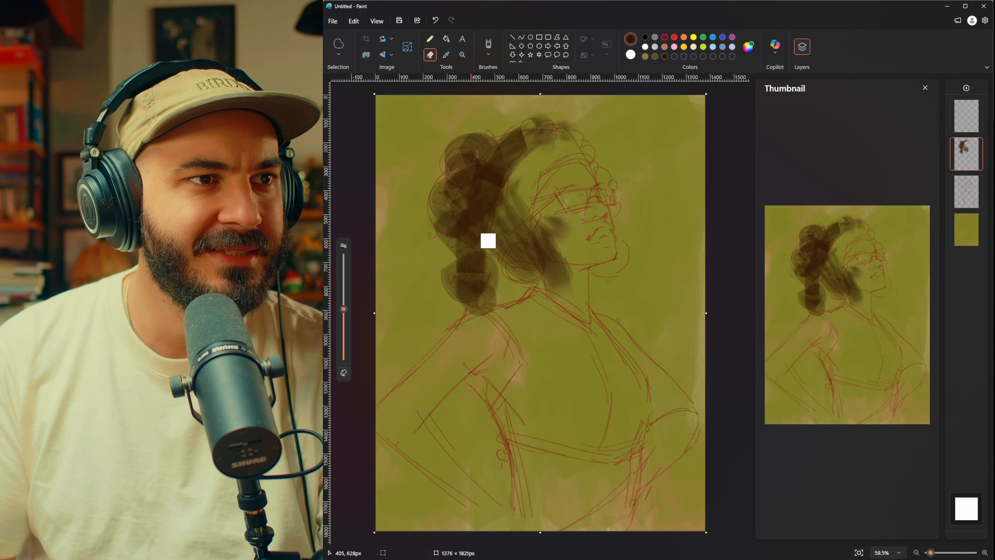
# Step: Undo the stray stroke, return to the Oil brush, and paint dark strokes beside the face and, with a smaller brush, along the forehead hairline
pyautogui.moveTo(566, 231)
pyautogui.mouseDown()
pyautogui.moveTo(548, 270)
pyautogui.moveTo(559, 270)
pyautogui.moveTo(564, 290)
pyautogui.mouseUp()
pyautogui.hotkey('ctrl', 'z')
pyautogui.click(487, 54)
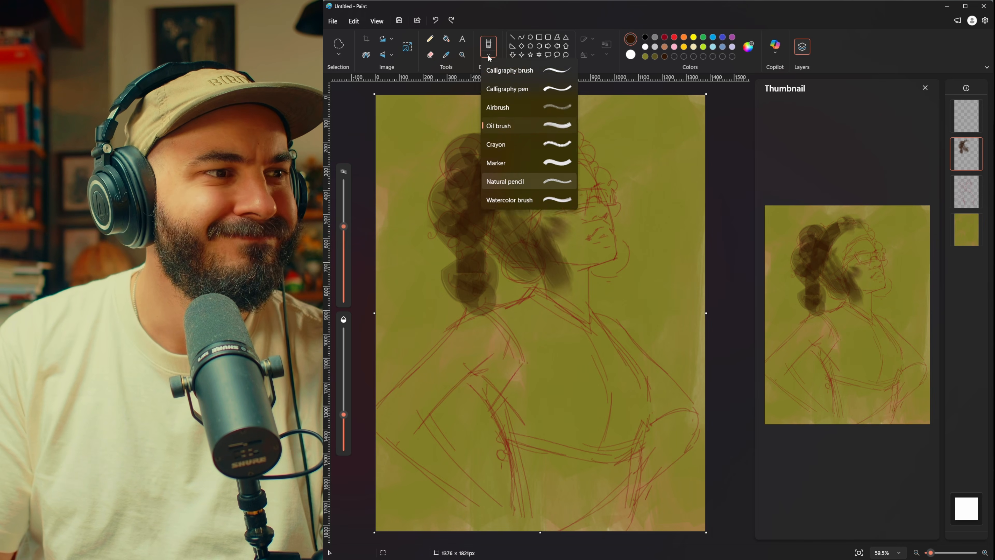
pyautogui.click(487, 53)
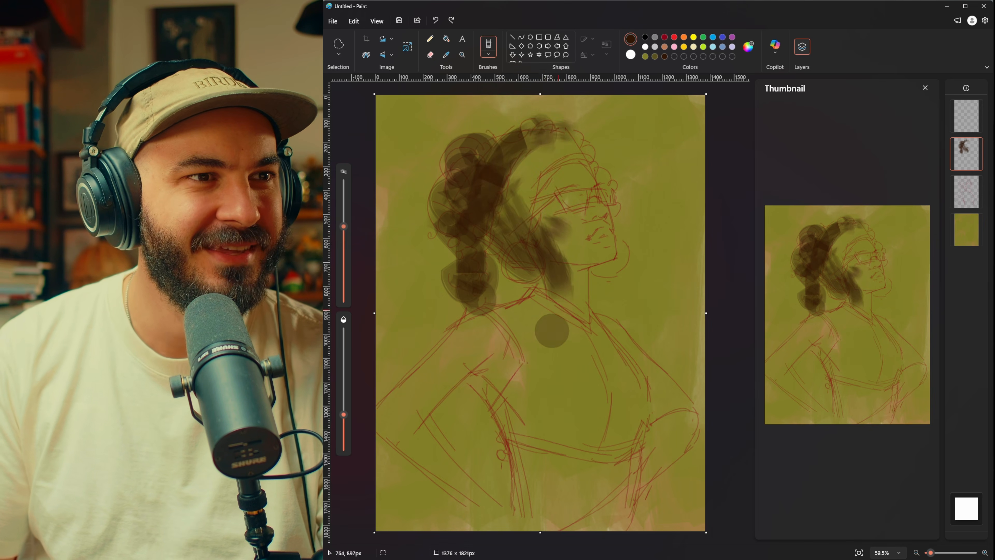
pyautogui.moveTo(521, 191)
pyautogui.mouseDown()
pyautogui.moveTo(541, 201)
pyautogui.moveTo(540, 230)
pyautogui.mouseUp()
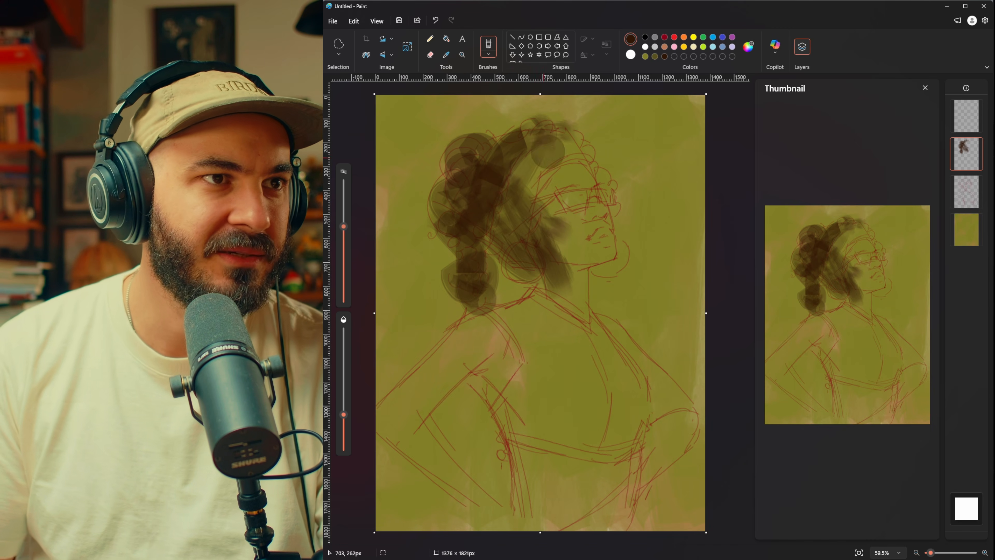
pyautogui.moveTo(344, 226); pyautogui.dragTo(343, 259)
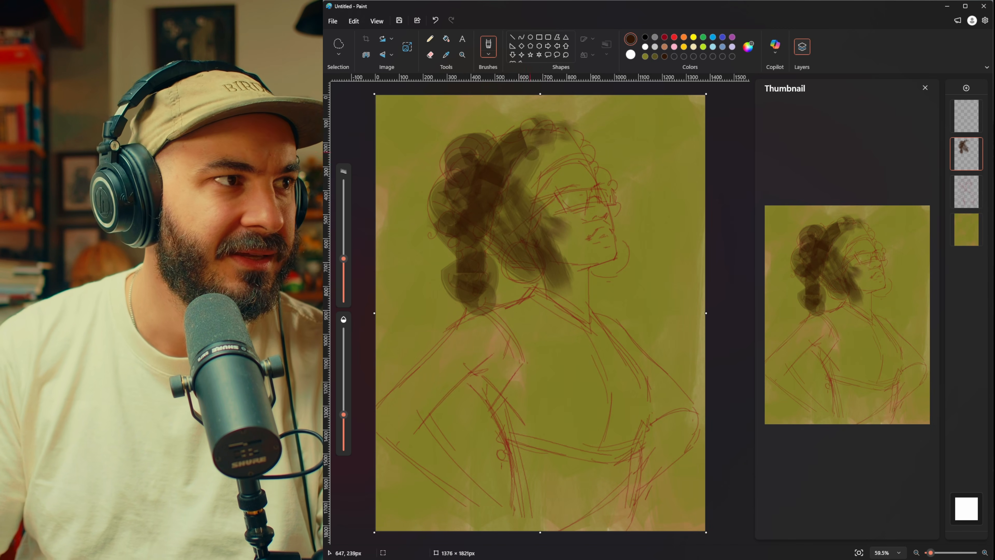
pyautogui.moveTo(538, 194)
pyautogui.mouseDown()
pyautogui.moveTo(537, 180)
pyautogui.moveTo(577, 161)
pyautogui.mouseUp()
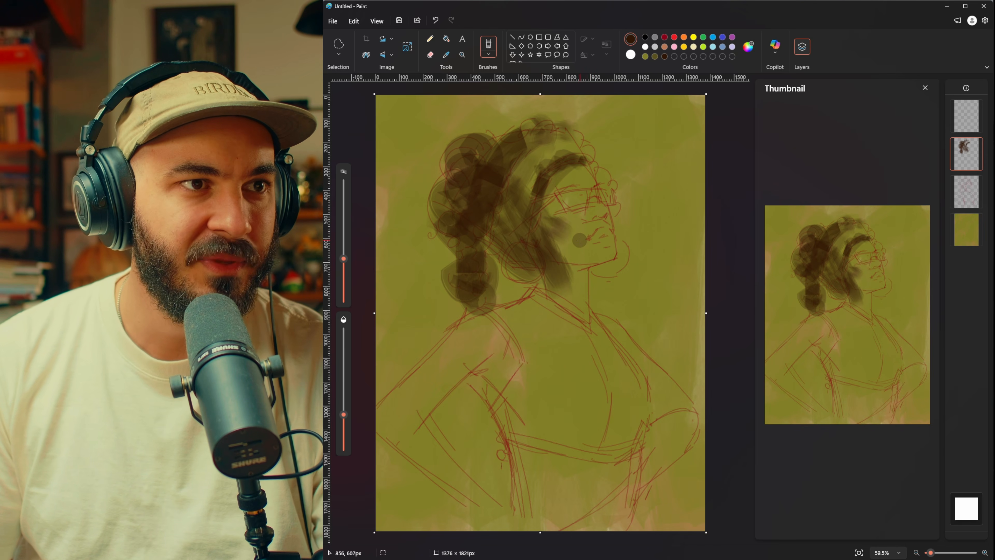
# Step: Sample a brown tone from the painted hair and shade the cheek edge and the side of the neck
pyautogui.press('alt')
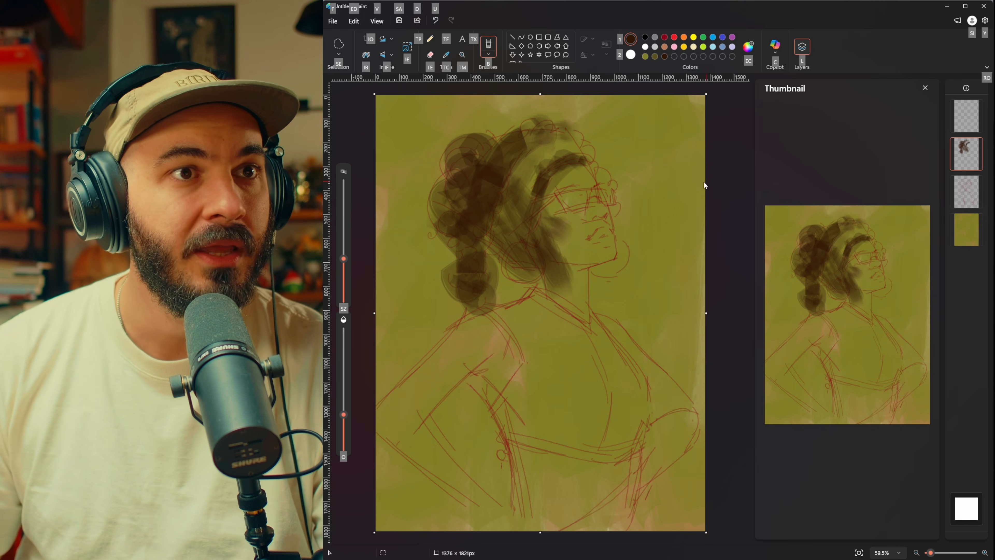
pyautogui.press('alt')
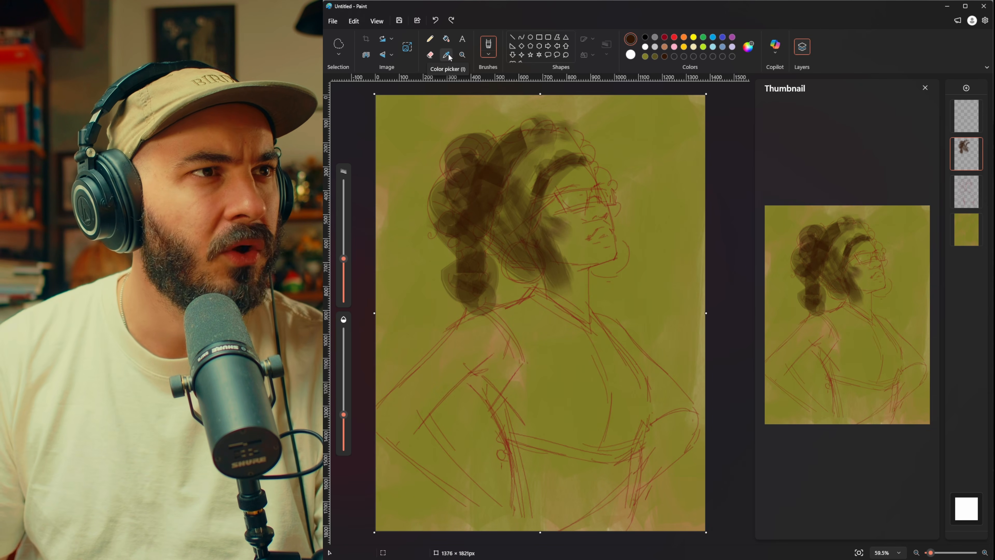
pyautogui.click(450, 57)
pyautogui.click(543, 250)
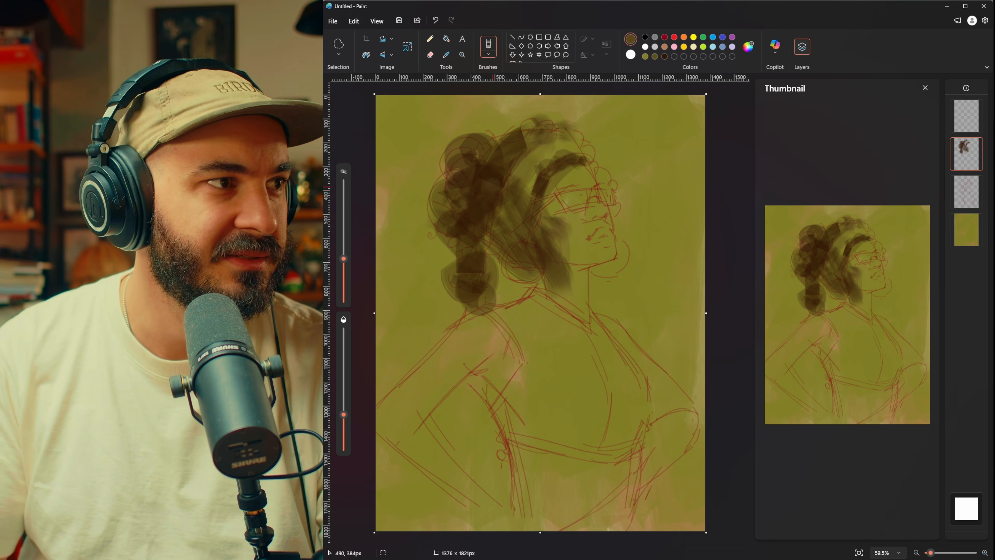
pyautogui.moveTo(558, 237); pyautogui.dragTo(560, 295)
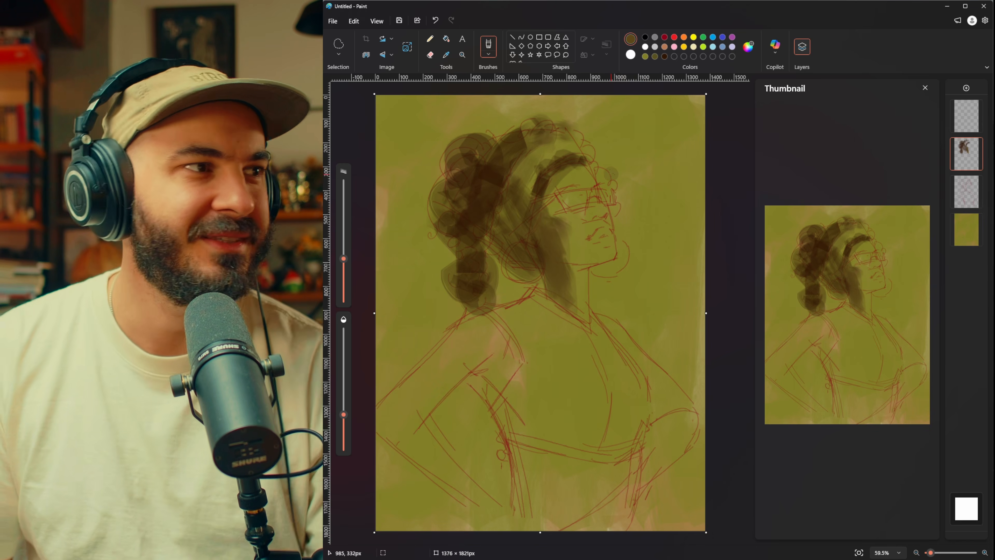
# Step: Block in the near upper arm with long diagonal, semi-transparent brown strokes from the shoulder to the elbow
pyautogui.moveTo(466, 327)
pyautogui.mouseDown()
pyautogui.moveTo(398, 396)
pyautogui.moveTo(384, 416)
pyautogui.moveTo(449, 359)
pyautogui.moveTo(391, 424)
pyautogui.mouseUp()
pyautogui.moveTo(490, 333); pyautogui.dragTo(406, 428)
pyautogui.moveTo(444, 393); pyautogui.dragTo(405, 430)
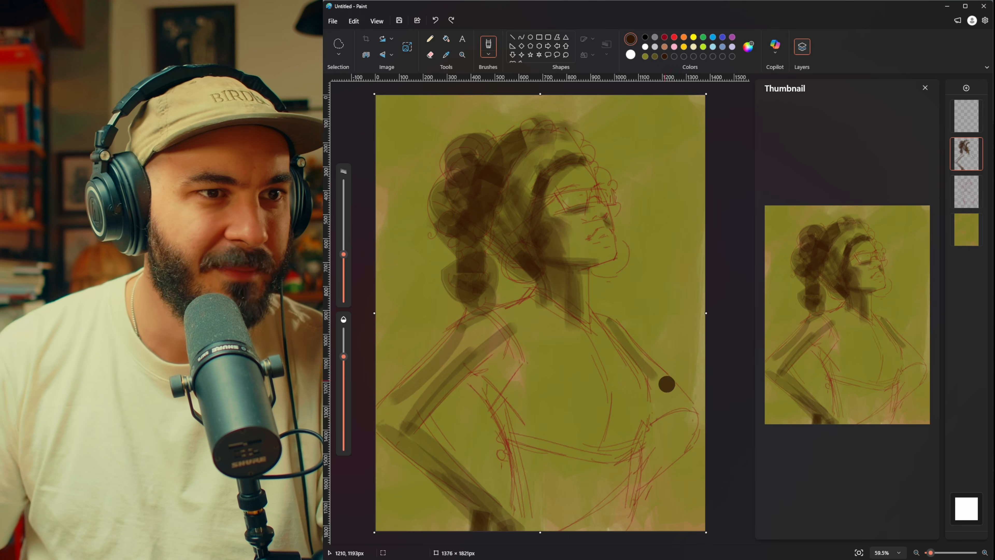
# Step: Undo the misplaced strokes on the far arm and repaint its upper-arm and forearm shadows in dark brown
pyautogui.moveTo(658, 381); pyautogui.dragTo(655, 422)
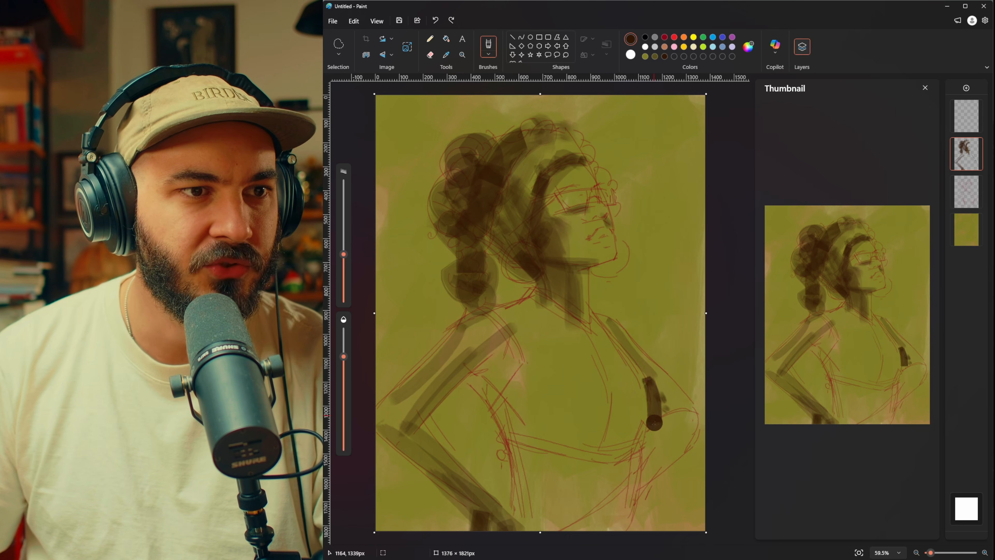
pyautogui.hotkey('ctrl', 'z')
pyautogui.hotkey('ctrl', 'z')
pyautogui.moveTo(654, 378)
pyautogui.mouseDown()
pyautogui.moveTo(659, 415)
pyautogui.moveTo(682, 411)
pyautogui.moveTo(658, 385)
pyautogui.moveTo(673, 417)
pyautogui.mouseUp()
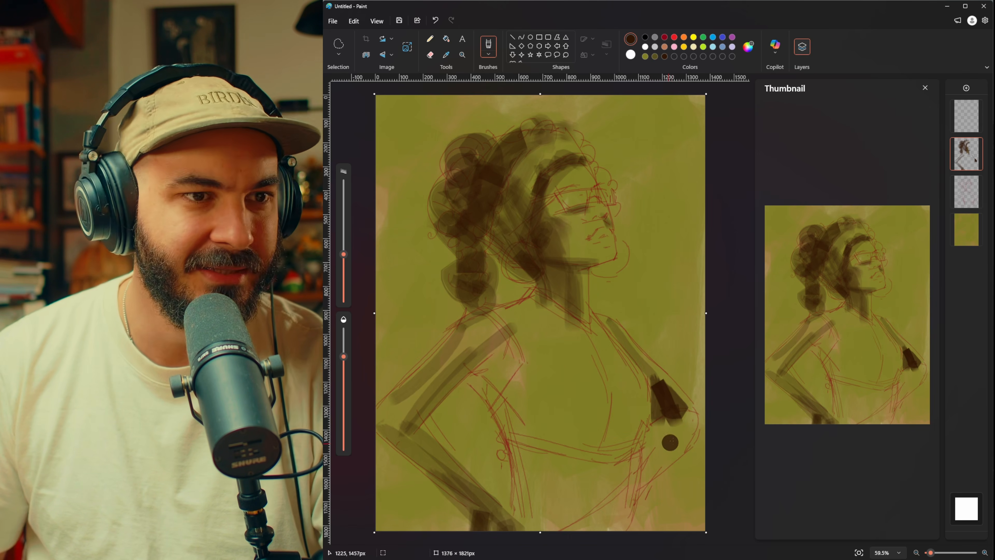
pyautogui.moveTo(650, 480)
pyautogui.mouseDown()
pyautogui.moveTo(688, 432)
pyautogui.moveTo(662, 454)
pyautogui.moveTo(692, 422)
pyautogui.mouseUp()
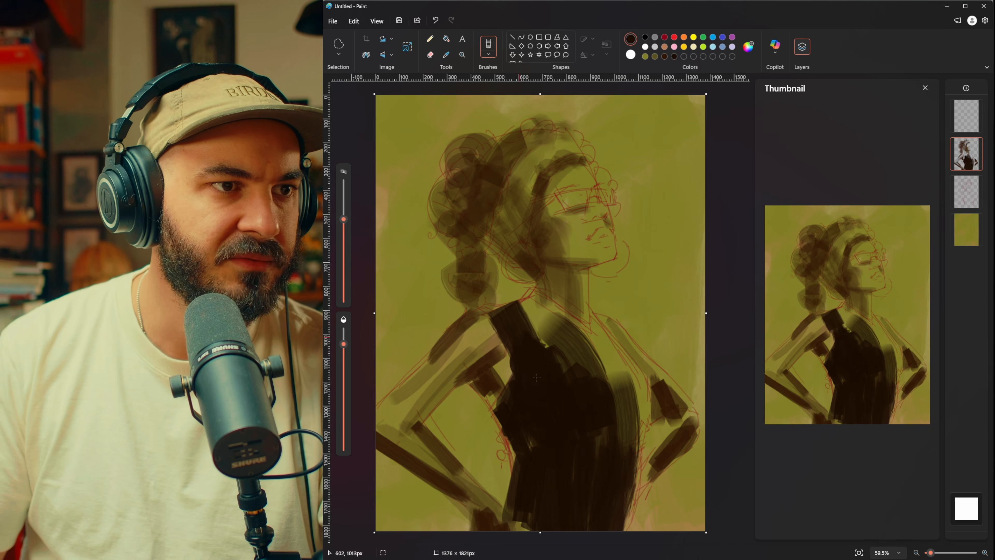
# Step: Fill the sleeveless top with near-black brown strokes and shape its shoulder and chest edges with a smaller brush, undoing the stray stroke
pyautogui.moveTo(537, 370)
pyautogui.mouseDown()
pyautogui.moveTo(536, 332)
pyautogui.moveTo(590, 370)
pyautogui.moveTo(571, 339)
pyautogui.moveTo(596, 451)
pyautogui.mouseUp()
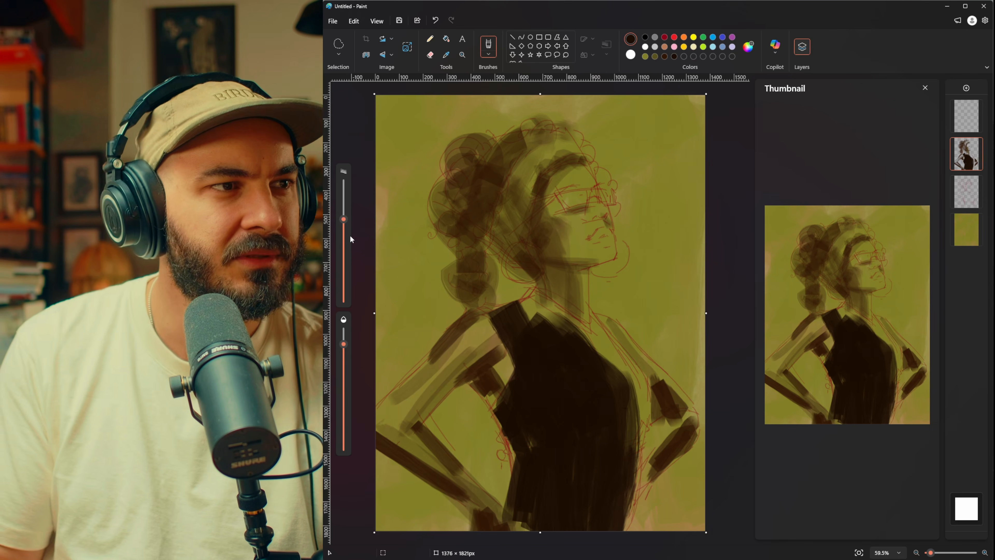
pyautogui.click(344, 249)
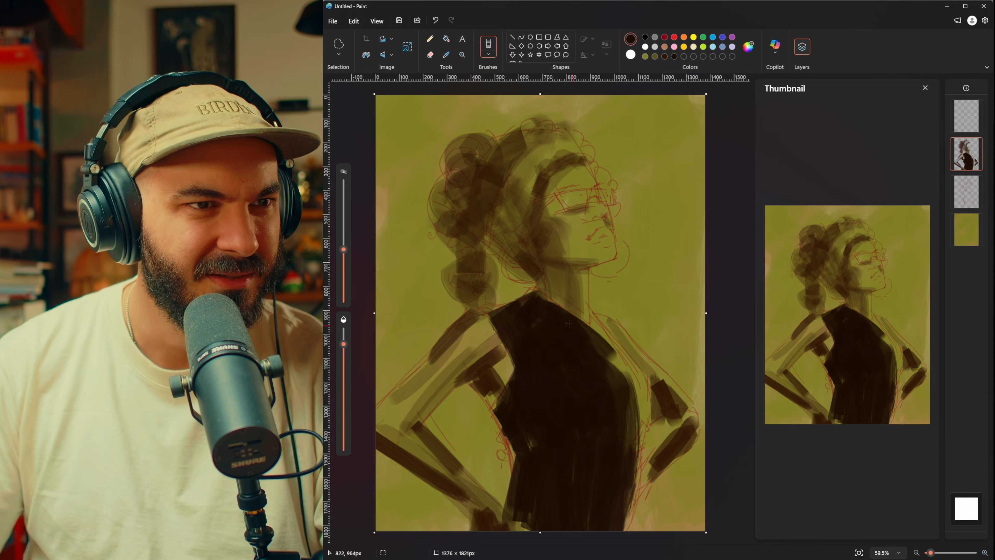
pyautogui.moveTo(586, 329); pyautogui.dragTo(642, 370)
pyautogui.moveTo(582, 327)
pyautogui.mouseDown()
pyautogui.moveTo(639, 368)
pyautogui.moveTo(642, 421)
pyautogui.mouseUp()
pyautogui.moveTo(644, 386); pyautogui.dragTo(639, 459)
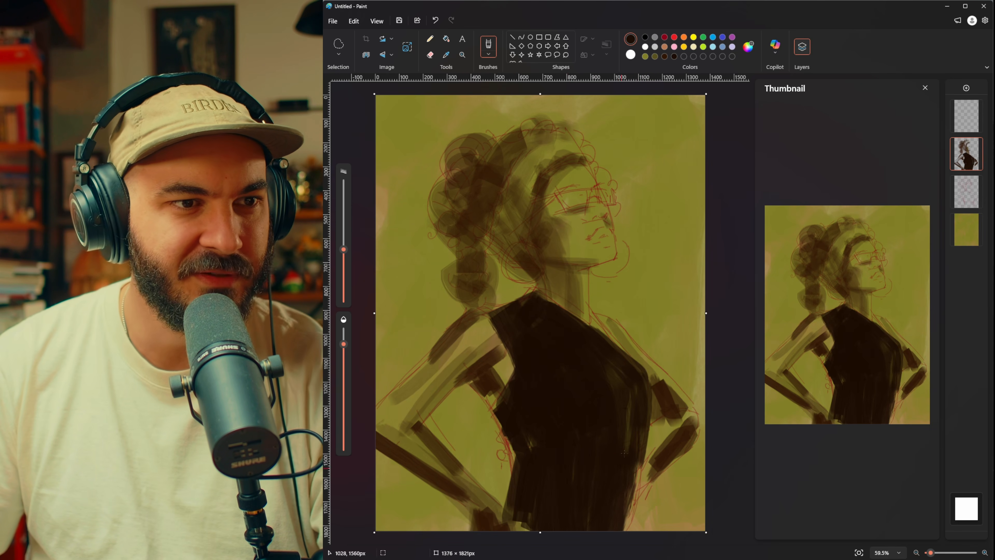
pyautogui.moveTo(629, 389)
pyautogui.mouseDown()
pyautogui.moveTo(637, 463)
pyautogui.moveTo(626, 532)
pyautogui.mouseUp()
pyautogui.hotkey('ctrl', 'z')
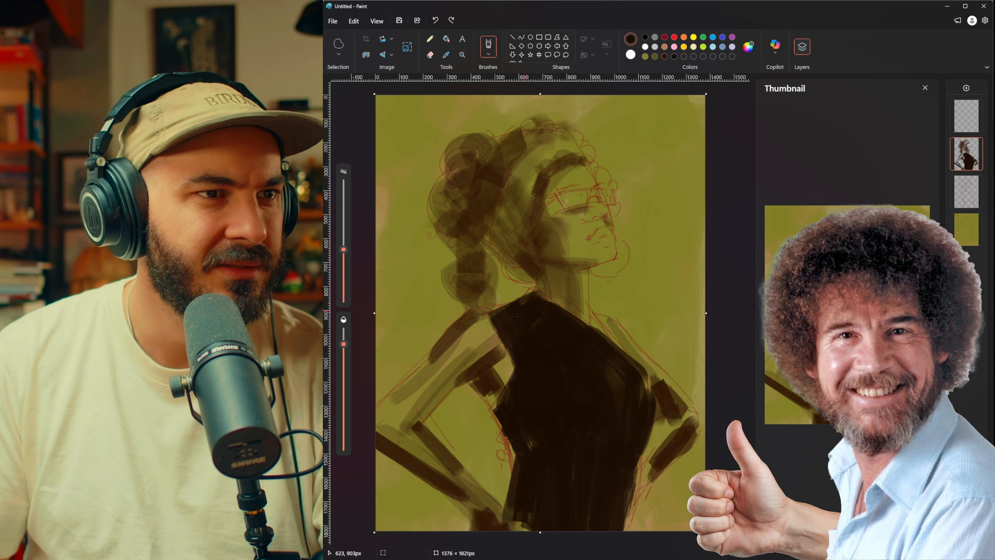
pyautogui.moveTo(525, 305); pyautogui.dragTo(495, 319)
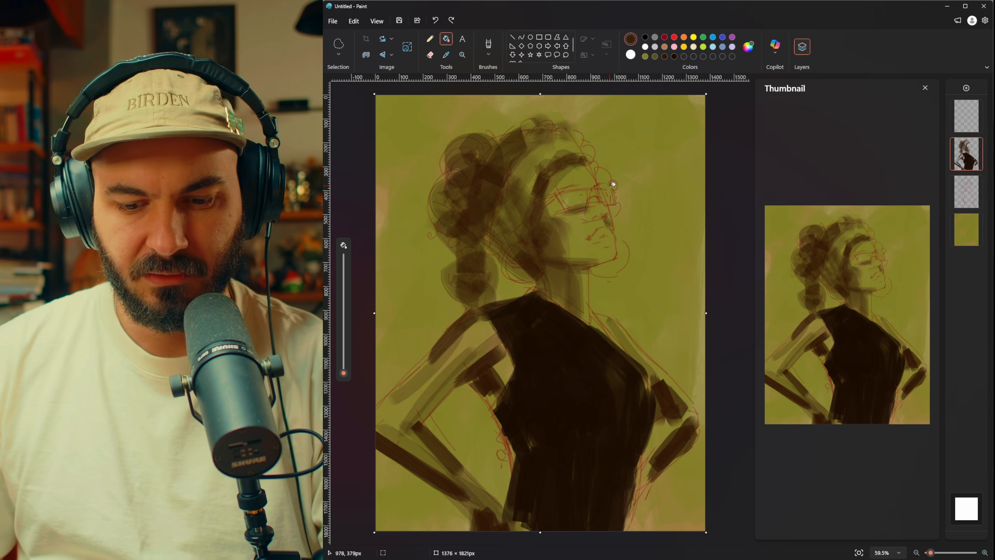
# Step: Return to the brush, confirm brown #42240A as the color, and block in shadows around the eye and cheek
pyautogui.click(487, 45)
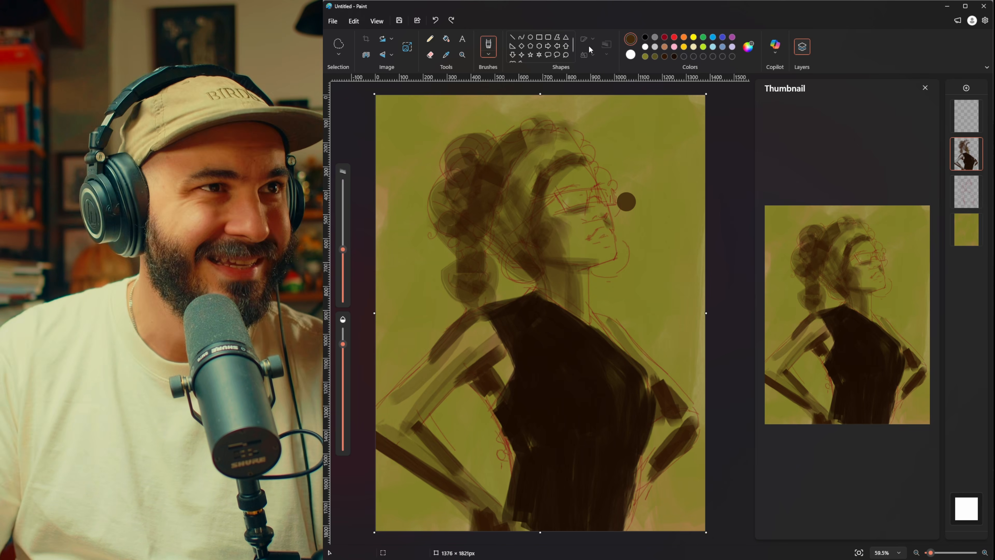
pyautogui.click(749, 49)
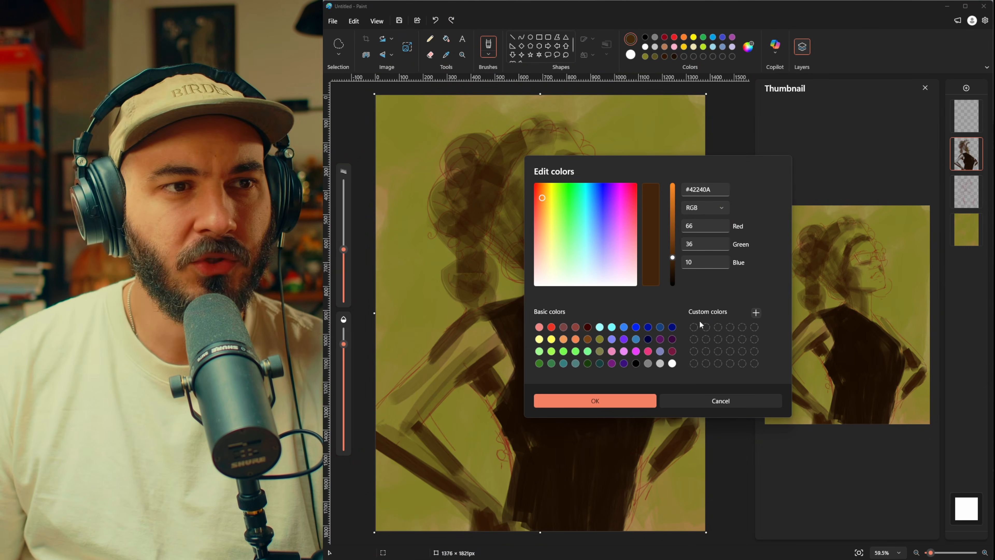
pyautogui.click(633, 401)
pyautogui.click(618, 257)
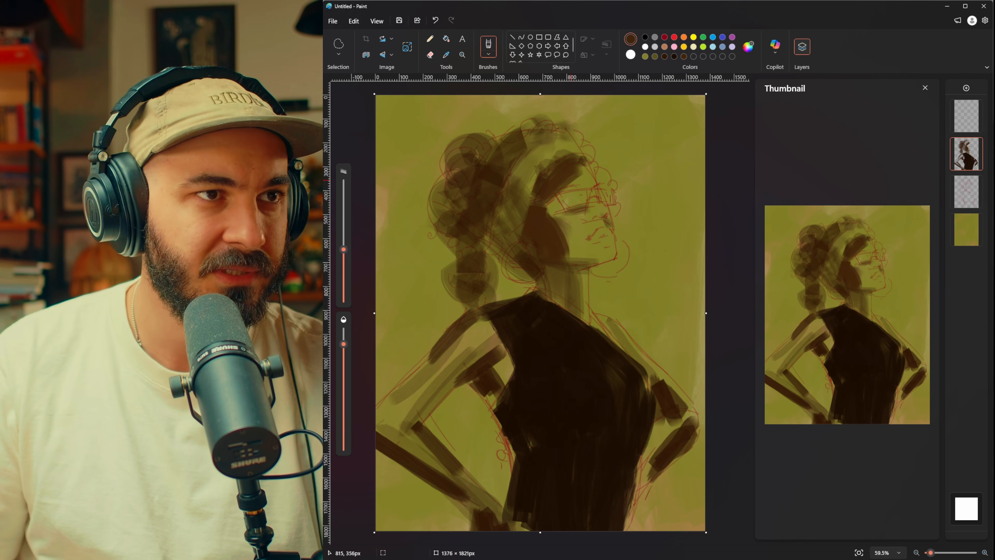
pyautogui.moveTo(570, 181); pyautogui.dragTo(586, 206)
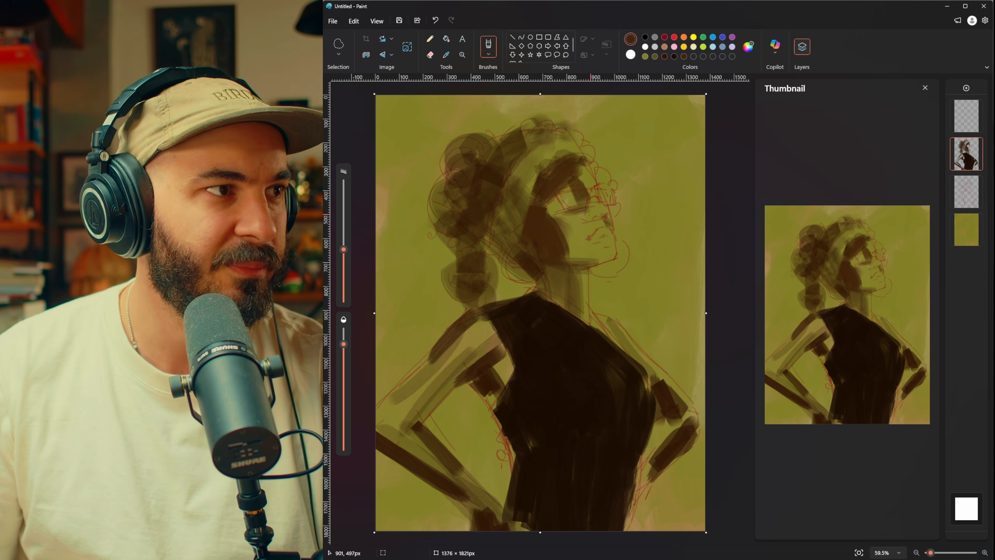
pyautogui.moveTo(574, 206); pyautogui.dragTo(575, 231)
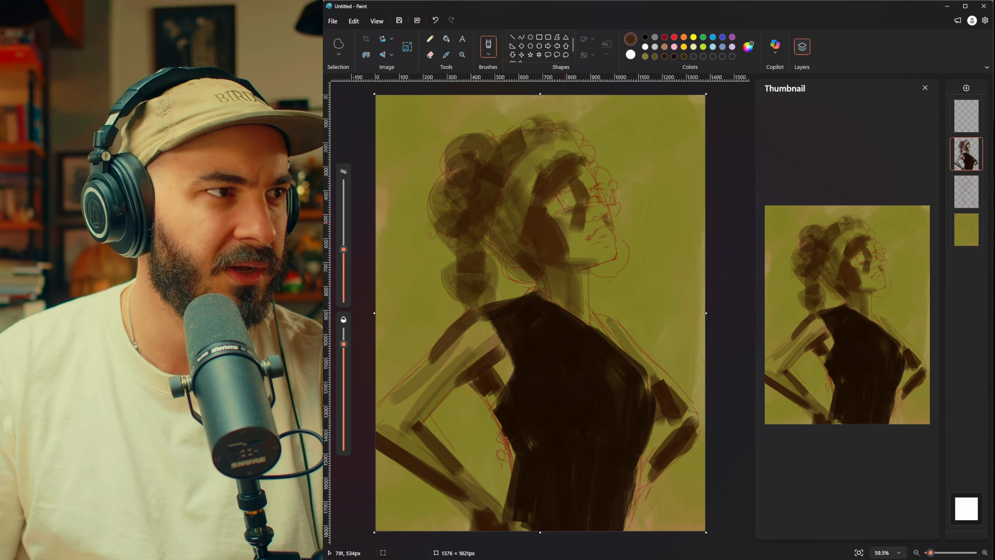
# Step: Move the figure paint layer below the sketch layer and deepen the brown shadows across the face, redoing one stroke
pyautogui.moveTo(966, 153); pyautogui.dragTo(968, 205)
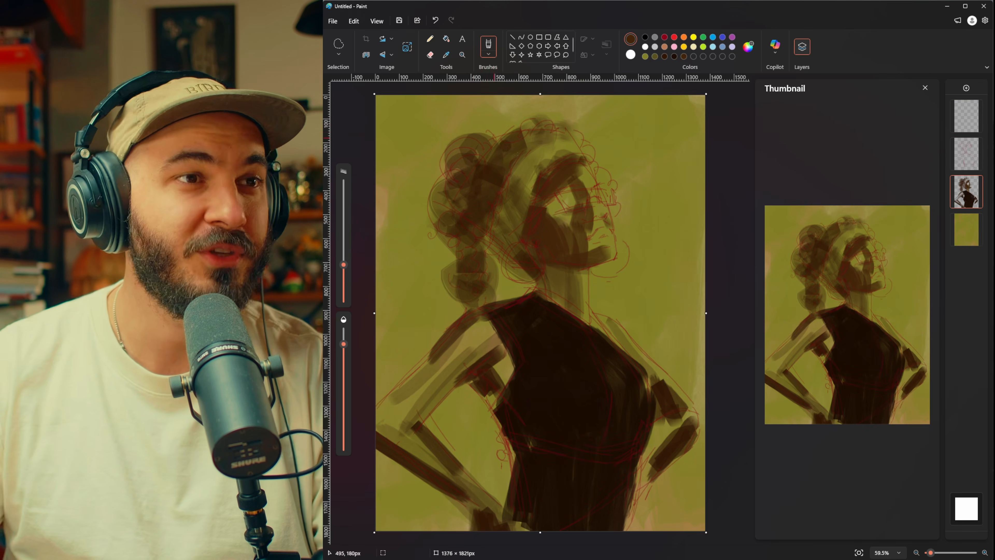
pyautogui.moveTo(569, 183); pyautogui.dragTo(589, 220)
pyautogui.hotkey('ctrl', 'z')
pyautogui.moveTo(571, 181); pyautogui.dragTo(584, 221)
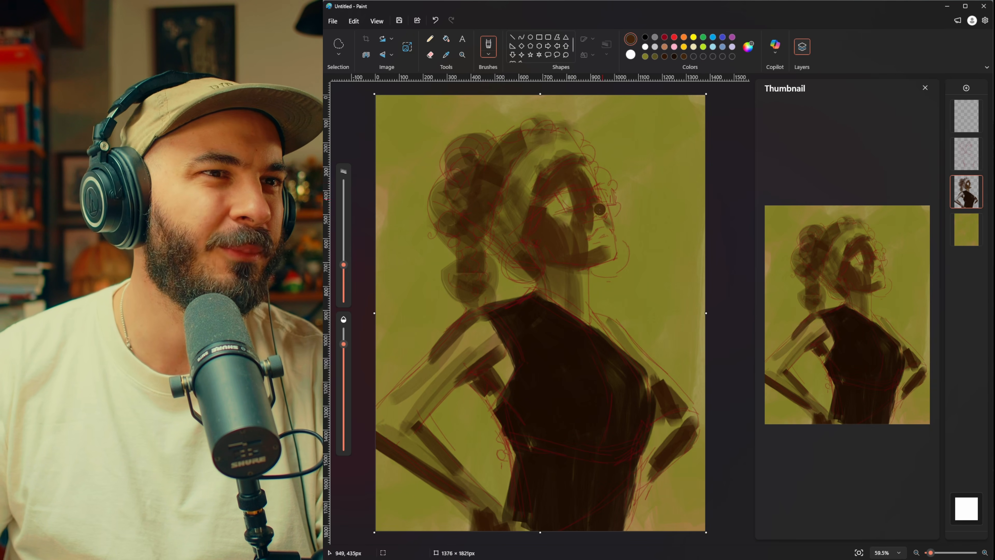
pyautogui.moveTo(590, 201); pyautogui.dragTo(589, 235)
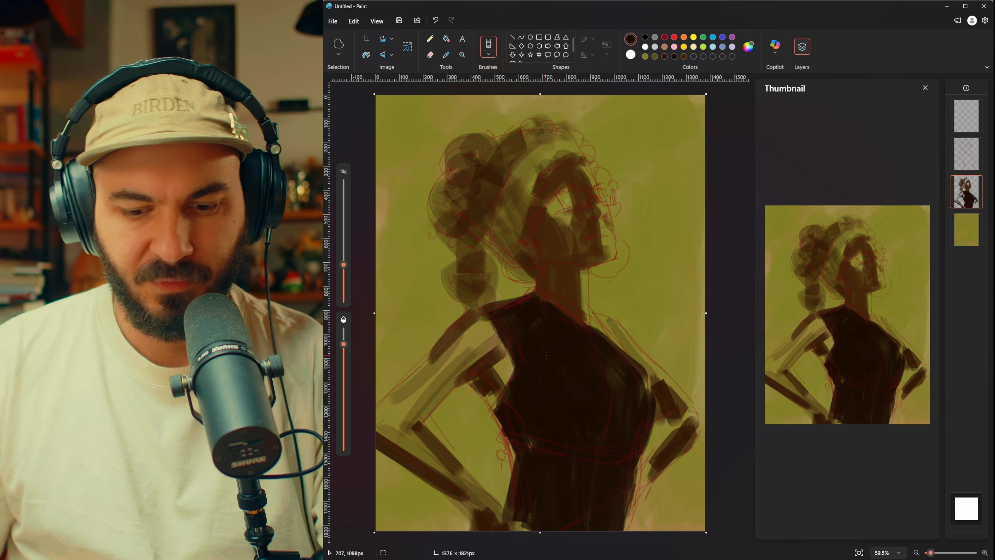
# Step: Darken the hair mass with near-black brown strokes from the crown down to the ends, enlarging the brush
pyautogui.moveTo(473, 175); pyautogui.dragTo(487, 218)
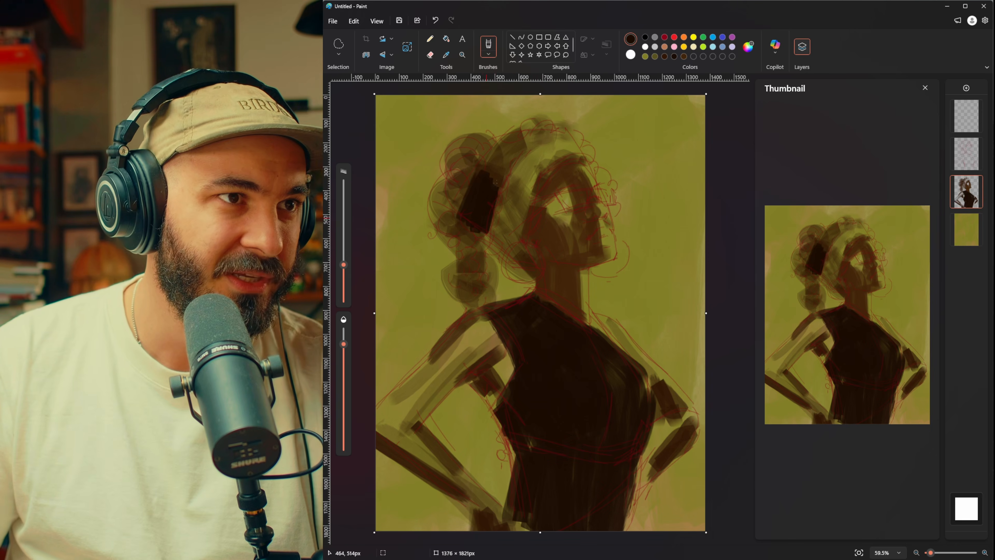
pyautogui.moveTo(485, 180)
pyautogui.mouseDown()
pyautogui.moveTo(527, 138)
pyautogui.moveTo(497, 189)
pyautogui.moveTo(538, 137)
pyautogui.moveTo(503, 156)
pyautogui.moveTo(501, 125)
pyautogui.moveTo(477, 116)
pyautogui.moveTo(458, 189)
pyautogui.moveTo(474, 159)
pyautogui.moveTo(447, 202)
pyautogui.moveTo(453, 244)
pyautogui.mouseUp()
pyautogui.moveTo(343, 260); pyautogui.dragTo(344, 246)
pyautogui.click(438, 229)
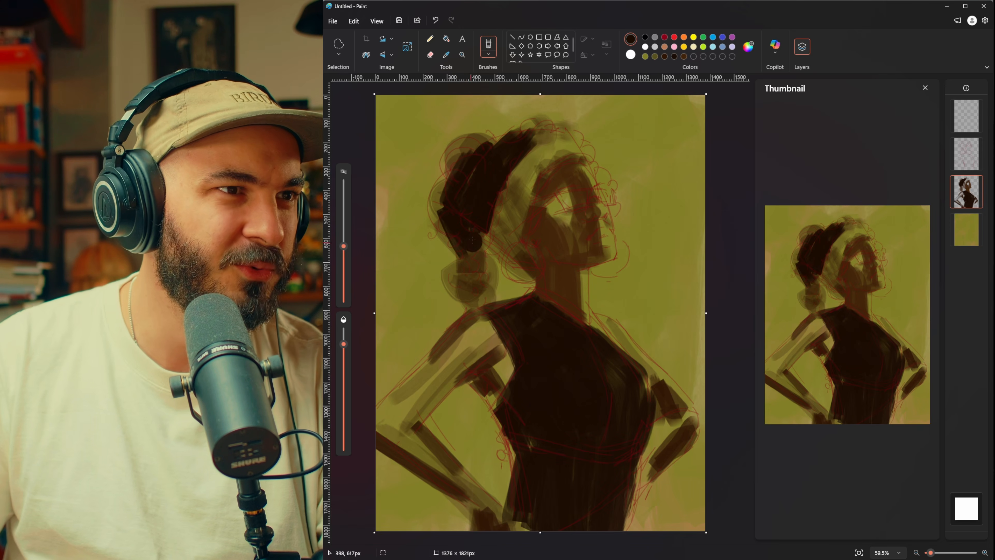
pyautogui.moveTo(473, 256)
pyautogui.mouseDown()
pyautogui.moveTo(463, 227)
pyautogui.moveTo(476, 240)
pyautogui.moveTo(452, 268)
pyautogui.moveTo(473, 268)
pyautogui.moveTo(473, 247)
pyautogui.moveTo(485, 268)
pyautogui.moveTo(481, 231)
pyautogui.moveTo(495, 281)
pyautogui.moveTo(484, 313)
pyautogui.mouseUp()
pyautogui.moveTo(462, 173)
pyautogui.mouseDown()
pyautogui.moveTo(519, 125)
pyautogui.moveTo(564, 120)
pyautogui.mouseUp()
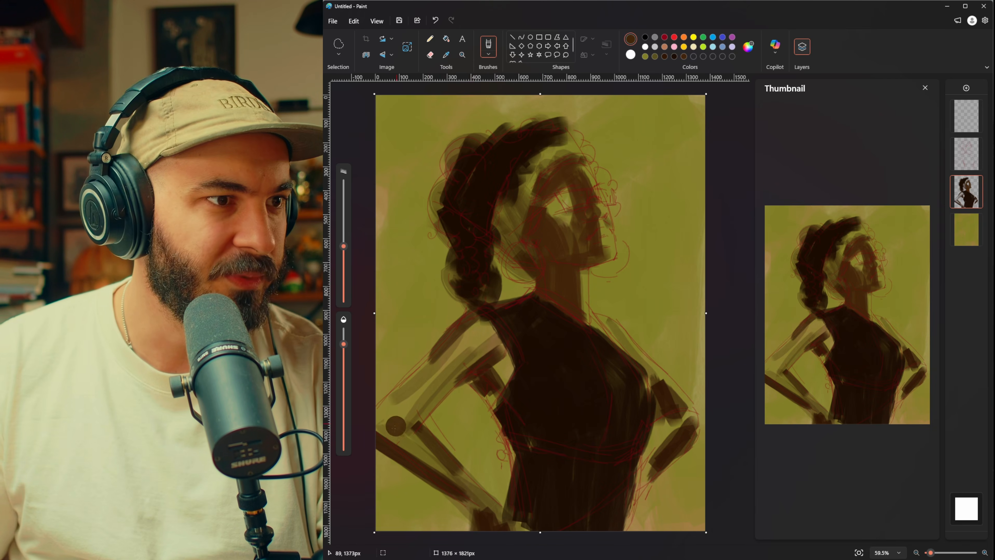
# Step: Fill both arms with solid brown strokes, undo the stray one, and reduce the brush size for finer work
pyautogui.moveTo(446, 370)
pyautogui.mouseDown()
pyautogui.moveTo(411, 422)
pyautogui.moveTo(453, 369)
pyautogui.moveTo(374, 438)
pyautogui.moveTo(474, 336)
pyautogui.moveTo(380, 416)
pyautogui.moveTo(452, 344)
pyautogui.moveTo(431, 347)
pyautogui.moveTo(398, 396)
pyautogui.mouseUp()
pyautogui.moveTo(450, 365)
pyautogui.mouseDown()
pyautogui.moveTo(481, 333)
pyautogui.moveTo(493, 355)
pyautogui.mouseUp()
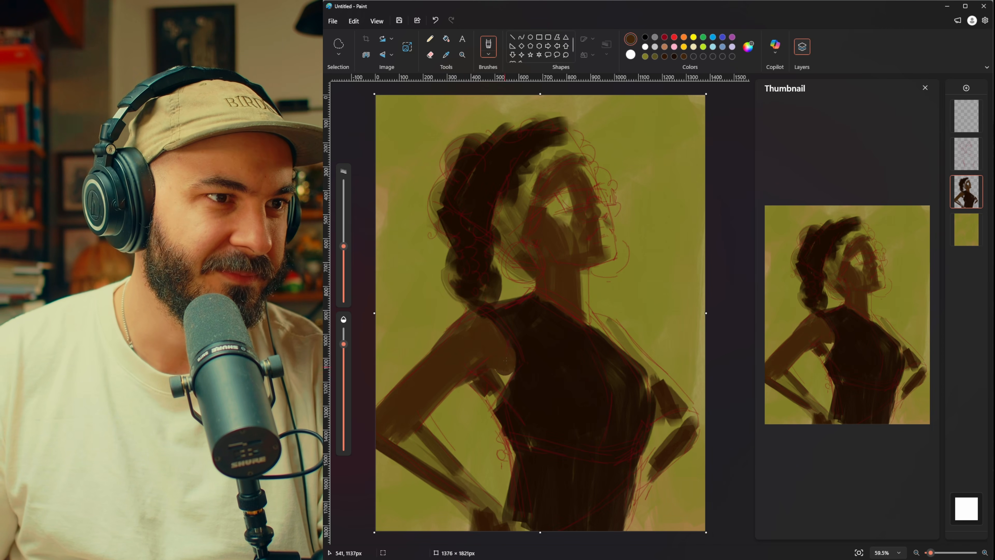
pyautogui.hotkey('ctrl', 'z')
pyautogui.press('e')
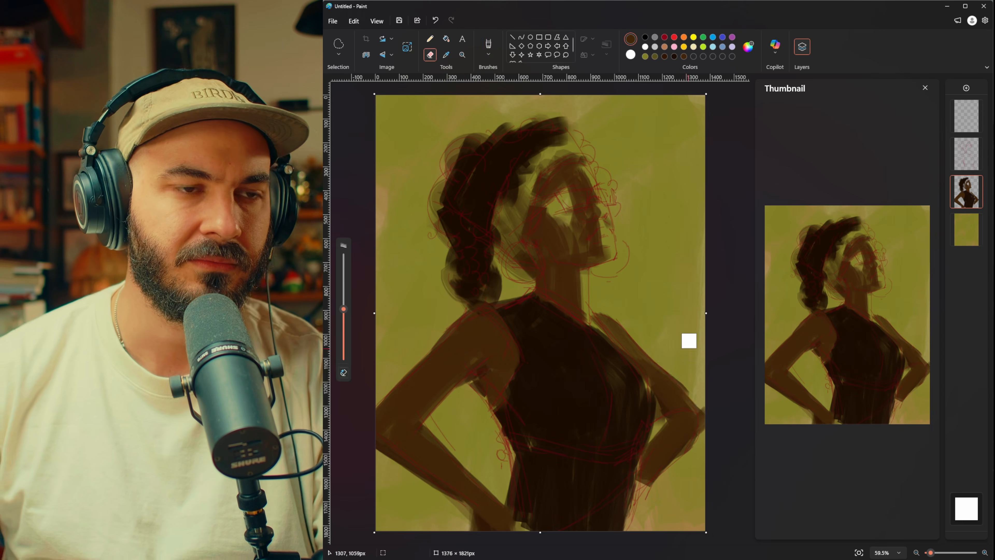
pyautogui.press('b')
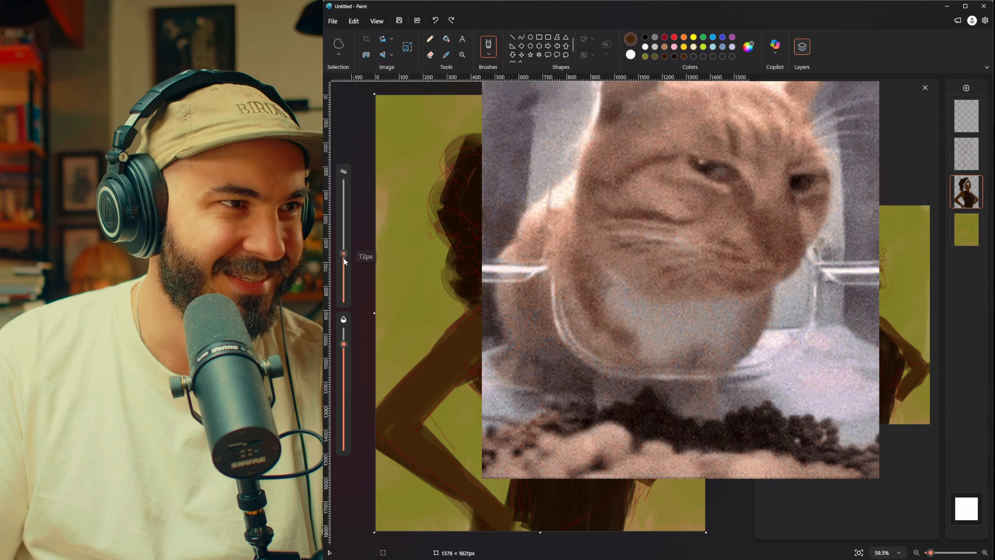
pyautogui.moveTo(343, 257); pyautogui.dragTo(344, 276)
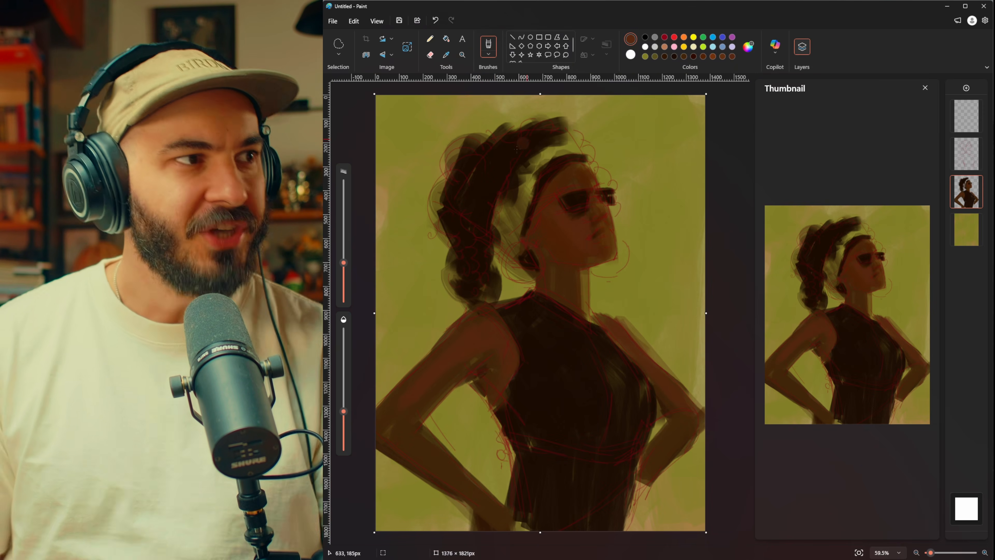
# Step: Select the top layer and set the painting color to pale yellow #FFF6BD
pyautogui.click(964, 119)
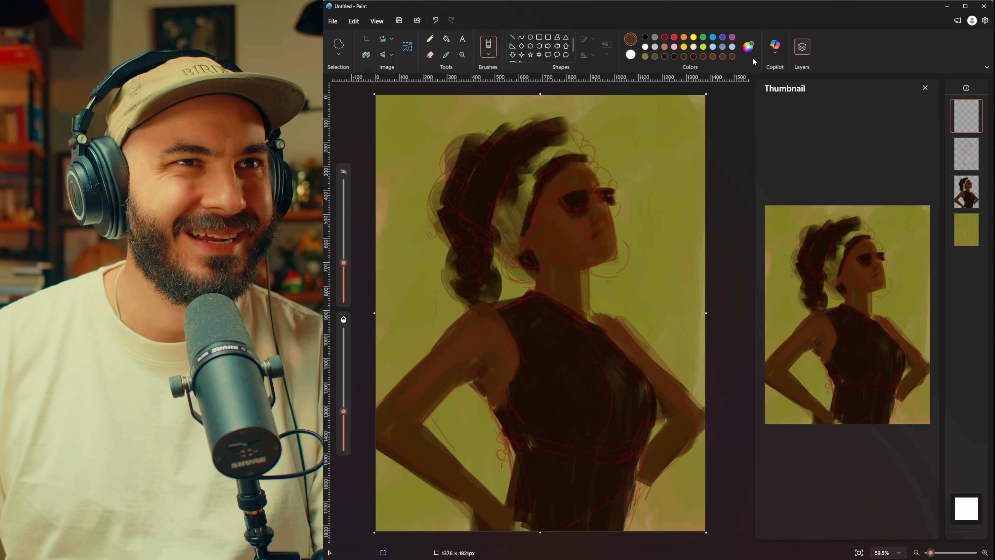
pyautogui.click(748, 48)
pyautogui.click(546, 199)
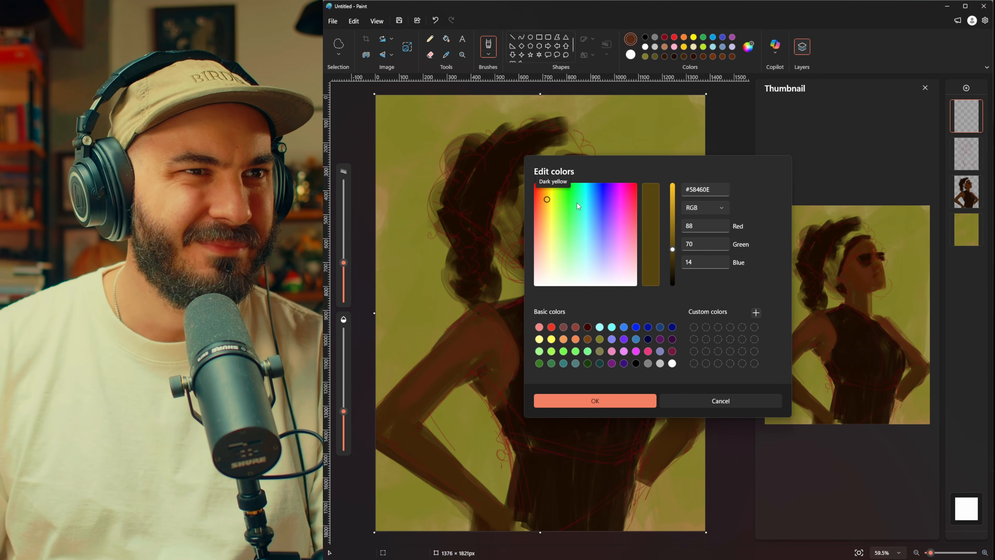
pyautogui.click(674, 187)
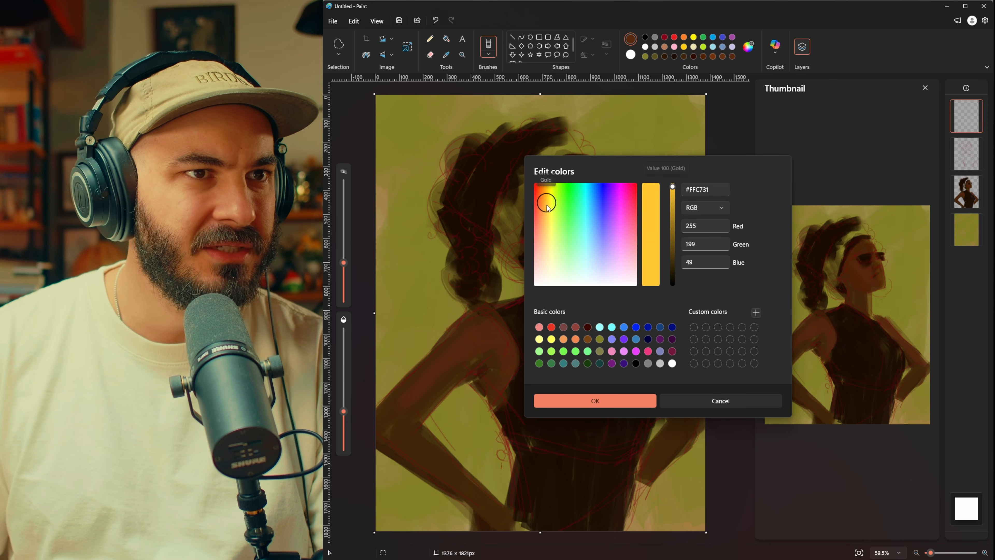
pyautogui.click(547, 221)
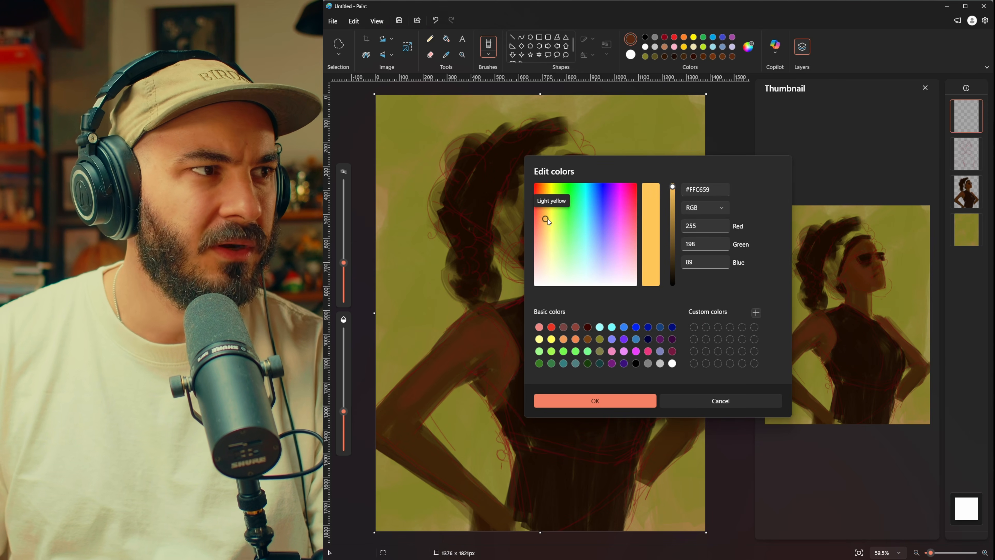
pyautogui.click(674, 187)
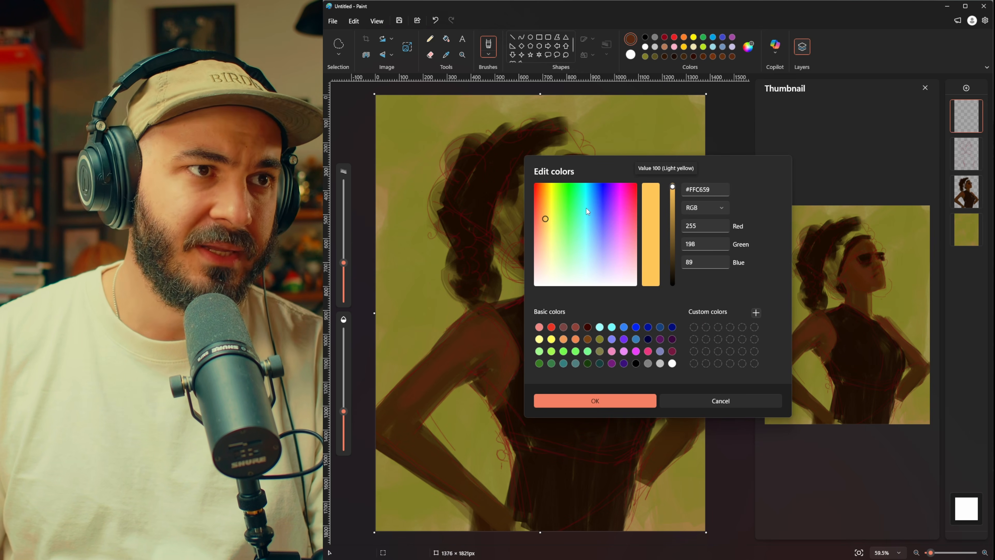
pyautogui.moveTo(547, 222); pyautogui.dragTo(551, 260)
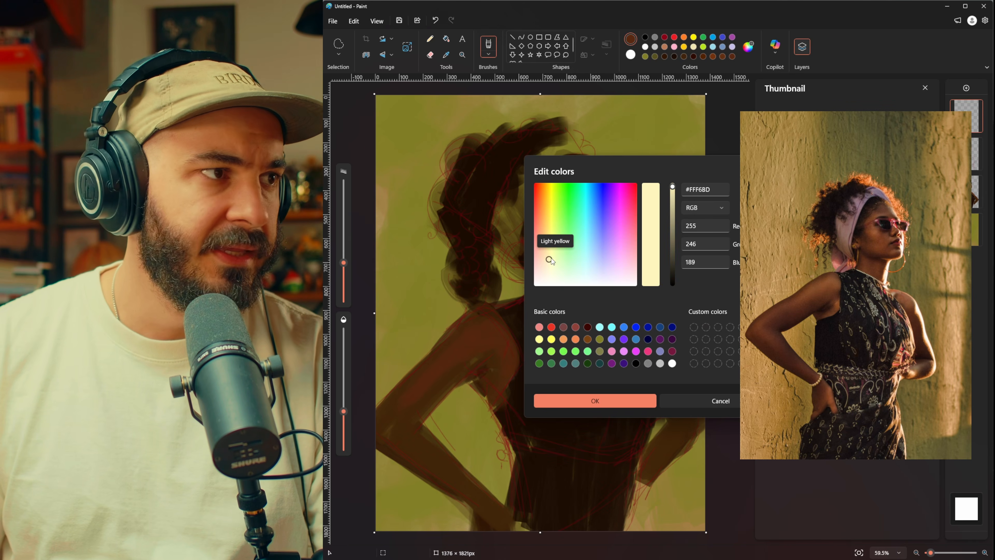
pyautogui.click(626, 400)
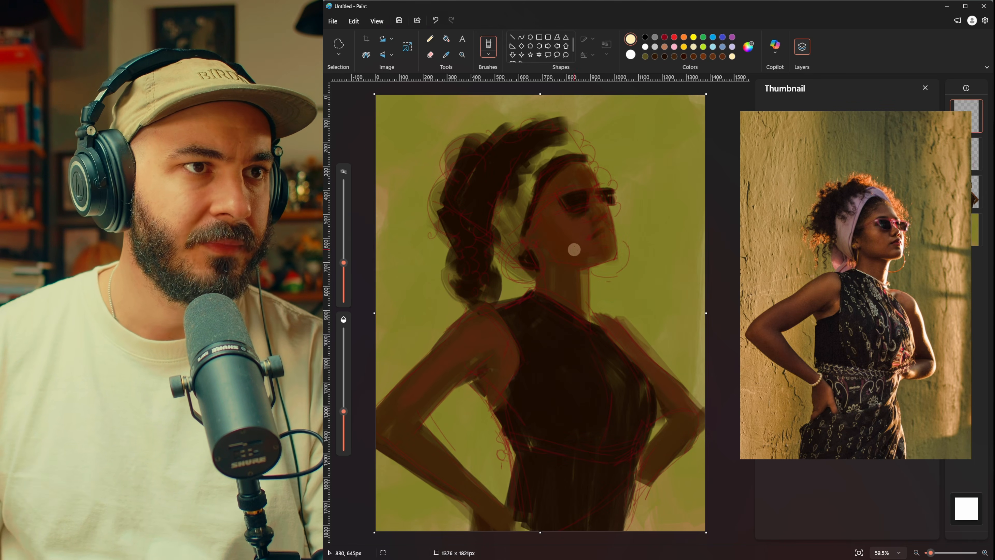
# Step: Set the brush to full opacity at a smaller size and paint cream rim light on the neck, shoulder and dress edge, undoing a stray stroke
pyautogui.moveTo(344, 411); pyautogui.dragTo(346, 433)
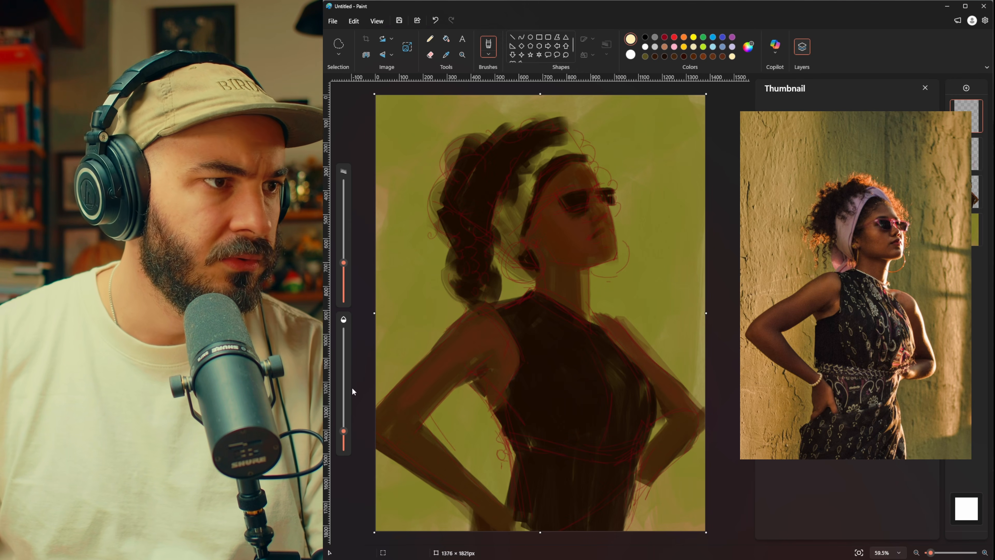
pyautogui.moveTo(346, 387); pyautogui.dragTo(345, 331)
pyautogui.moveTo(344, 263); pyautogui.dragTo(345, 279)
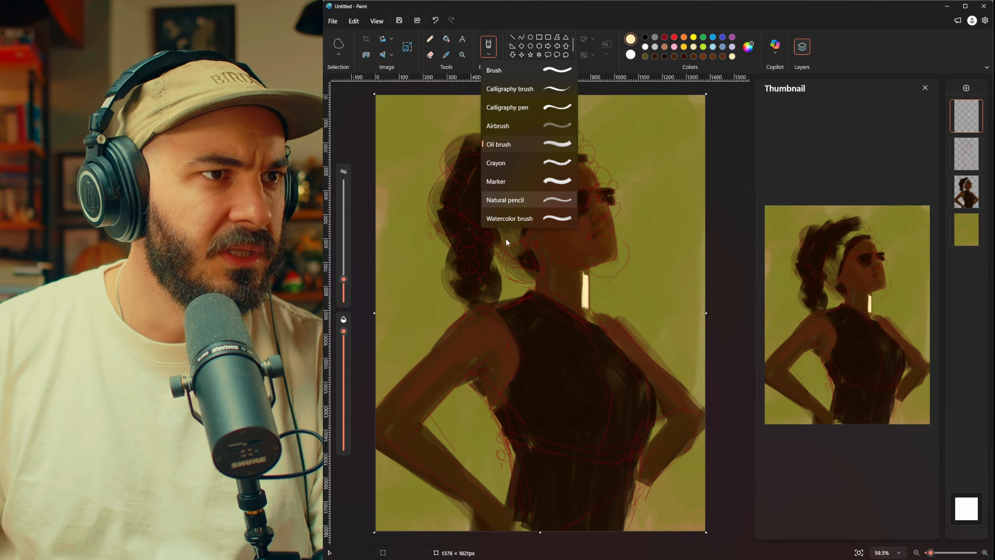
pyautogui.click(509, 218)
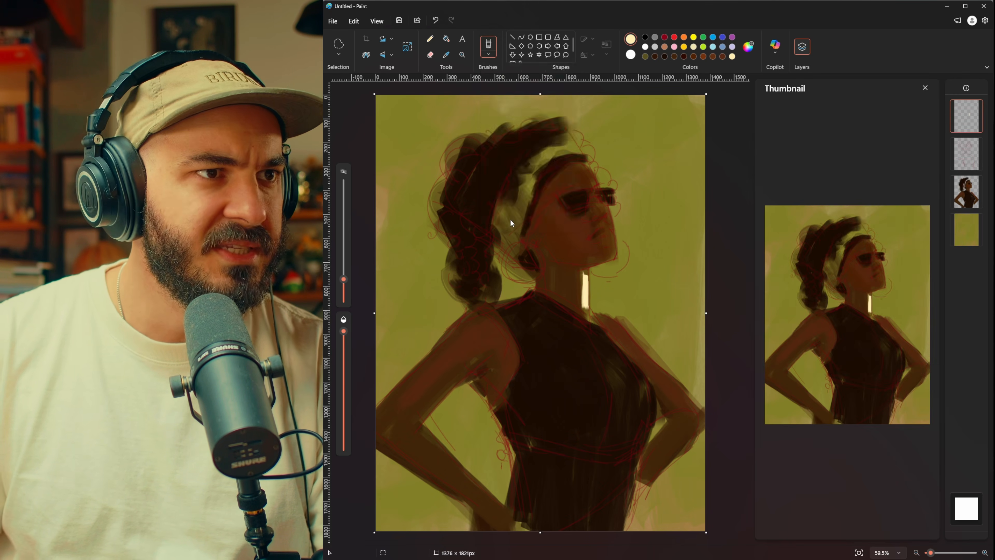
pyautogui.moveTo(344, 279)
pyautogui.mouseDown()
pyautogui.moveTo(346, 213)
pyautogui.moveTo(344, 269)
pyautogui.mouseUp()
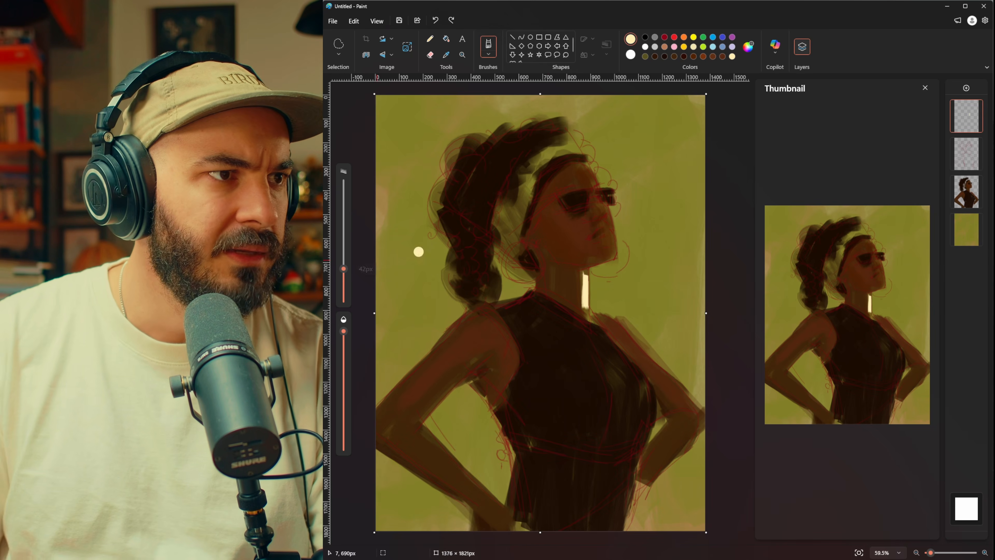
pyautogui.moveTo(568, 251)
pyautogui.mouseDown()
pyautogui.moveTo(551, 283)
pyautogui.moveTo(580, 270)
pyautogui.moveTo(559, 295)
pyautogui.mouseUp()
pyautogui.hotkey('ctrl', 'z')
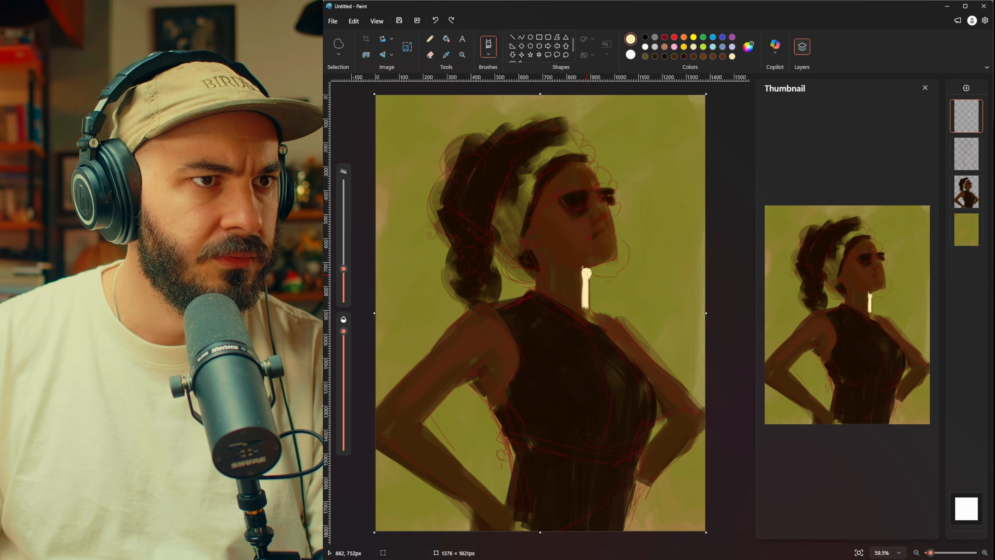
pyautogui.moveTo(344, 269); pyautogui.dragTo(343, 283)
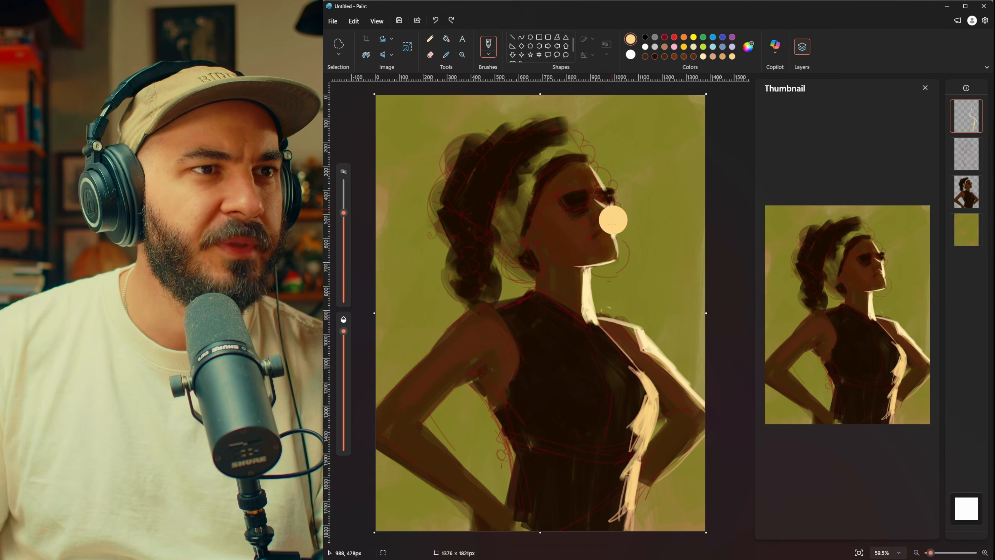
# Step: Reduce the brush to 24 px, then smaller, and paint cream highlights along the lips and chin edge of the face
pyautogui.moveTo(342, 234); pyautogui.dragTo(343, 270)
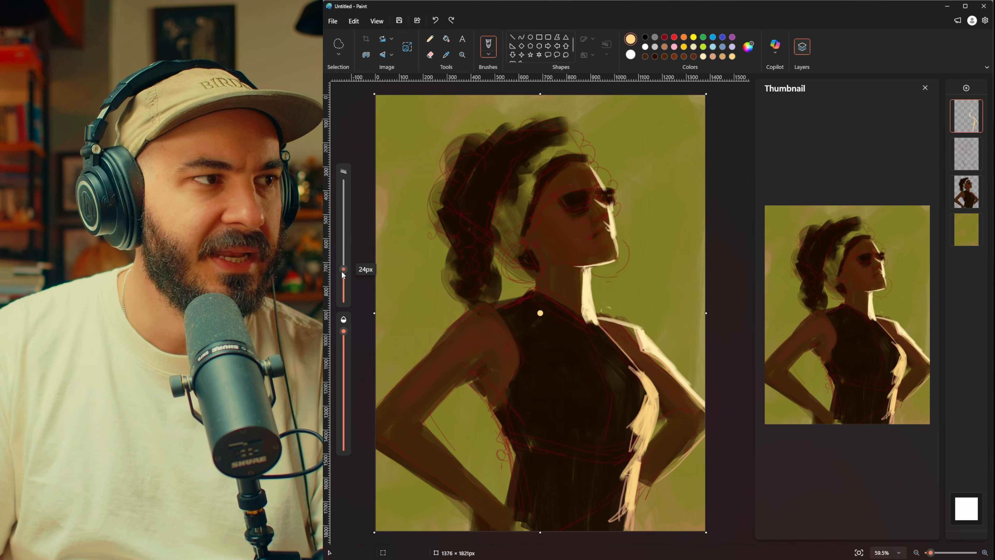
pyautogui.moveTo(611, 233); pyautogui.dragTo(610, 242)
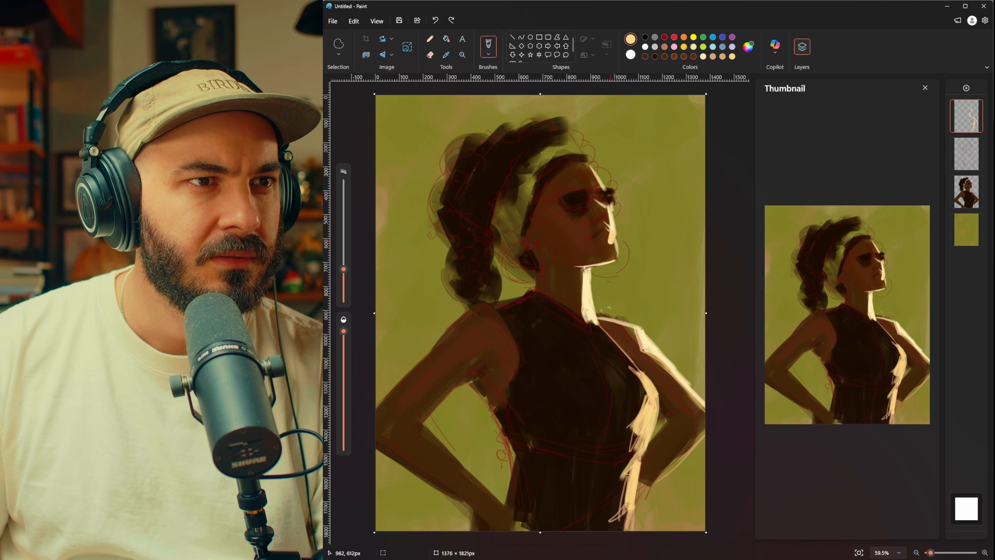
pyautogui.moveTo(344, 269); pyautogui.dragTo(343, 277)
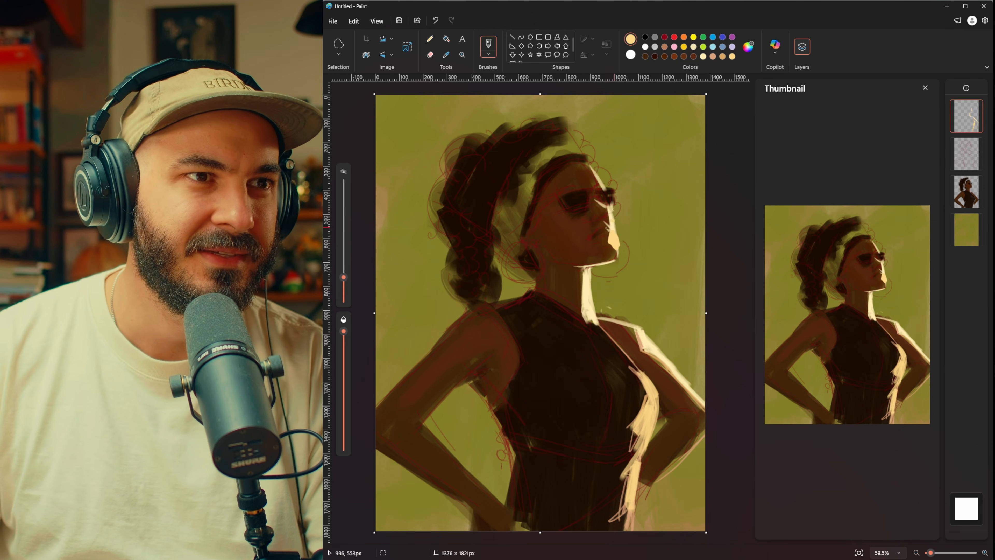
pyautogui.click(613, 226)
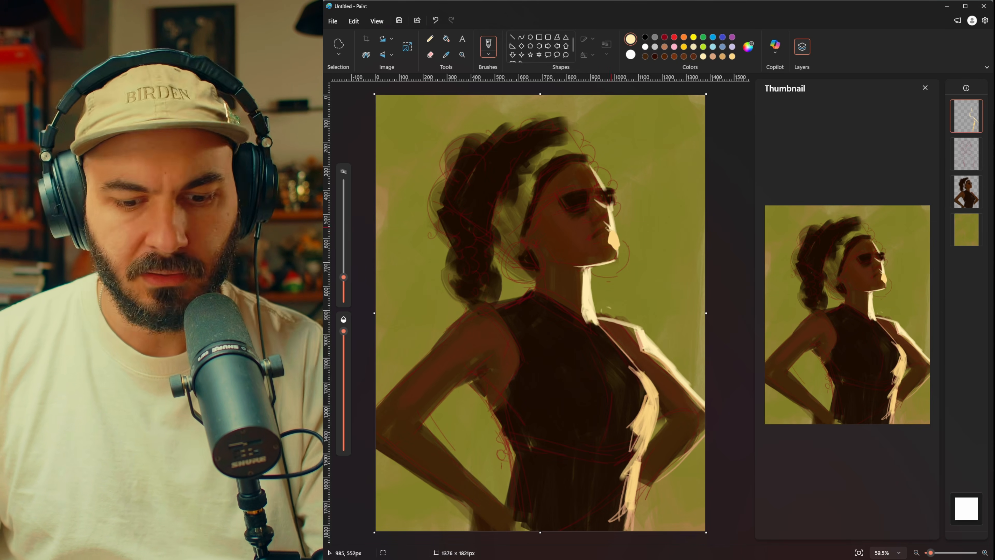
pyautogui.click(610, 215)
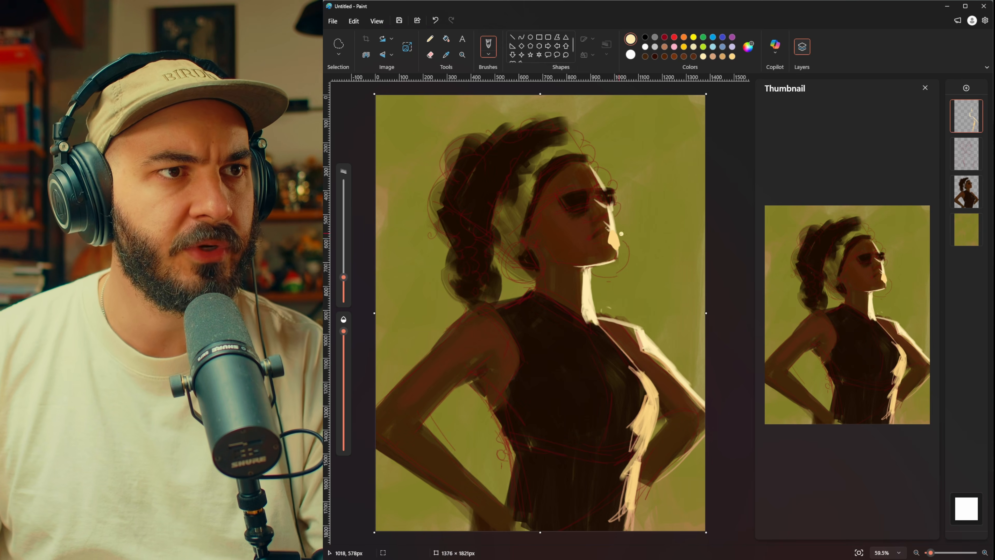
pyautogui.moveTo(614, 228); pyautogui.dragTo(619, 250)
pyautogui.moveTo(623, 188)
pyautogui.mouseDown()
pyautogui.moveTo(641, 169)
pyautogui.moveTo(651, 214)
pyautogui.mouseUp()
pyautogui.hotkey('ctrl', 'z')
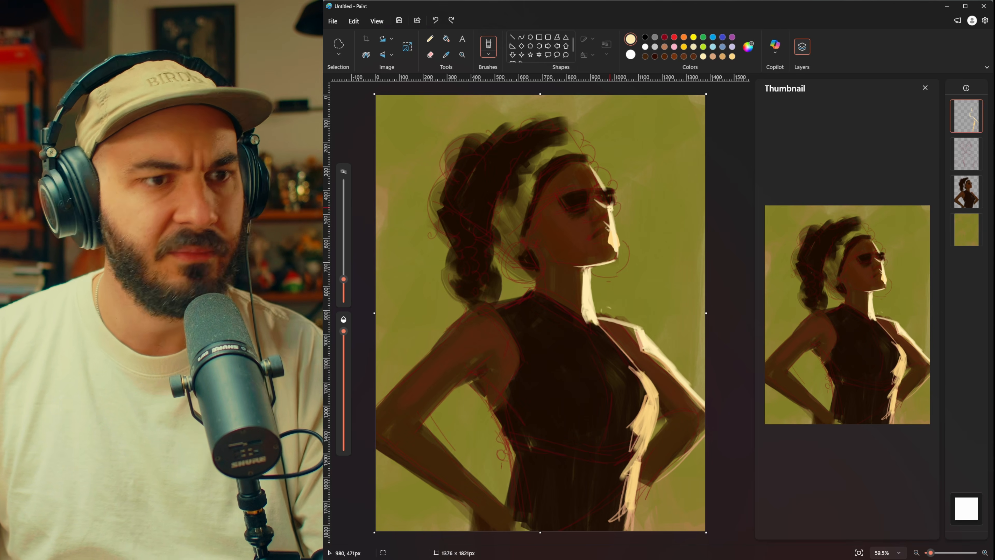
pyautogui.press('i')
pyautogui.click(598, 220)
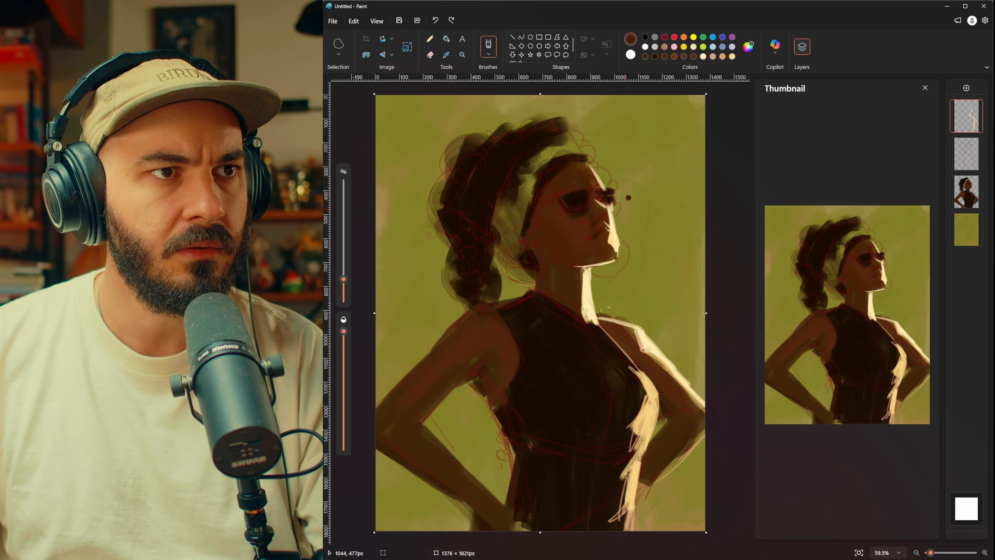
pyautogui.moveTo(629, 197)
pyautogui.mouseDown()
pyautogui.moveTo(635, 235)
pyautogui.moveTo(649, 200)
pyautogui.mouseUp()
pyautogui.hotkey('ctrl', 'z')
pyautogui.press('i')
pyautogui.click(611, 217)
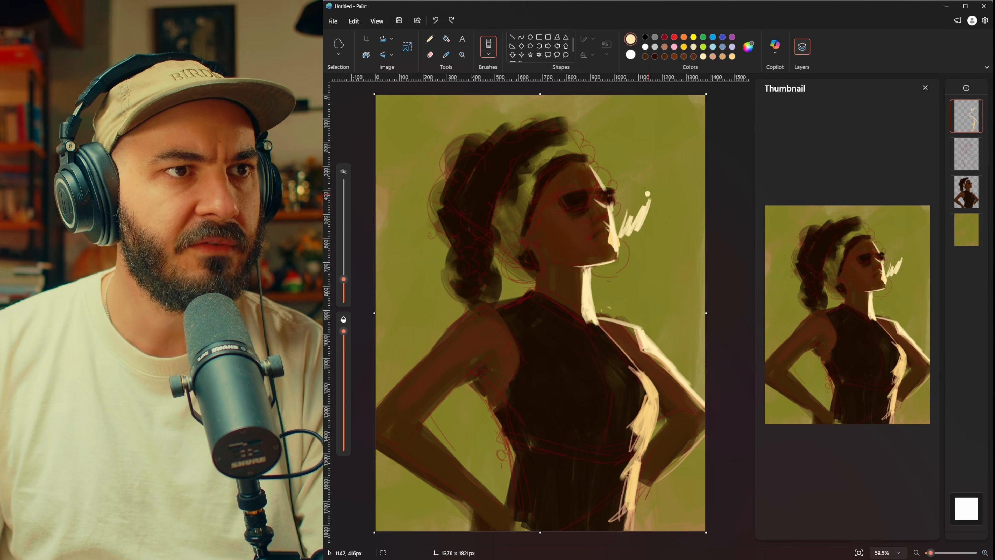
pyautogui.hotkey('ctrl', 'z')
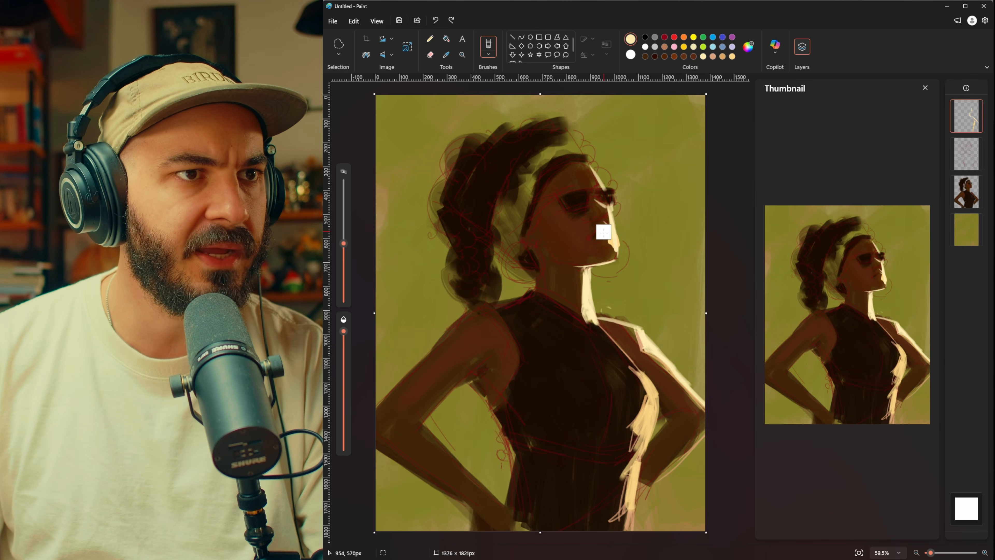
# Step: Clean up the highlight around the mouth and chin with a smaller eraser, and return to the brush at a reduced size
pyautogui.press('e')
pyautogui.moveTo(344, 309); pyautogui.dragTo(344, 336)
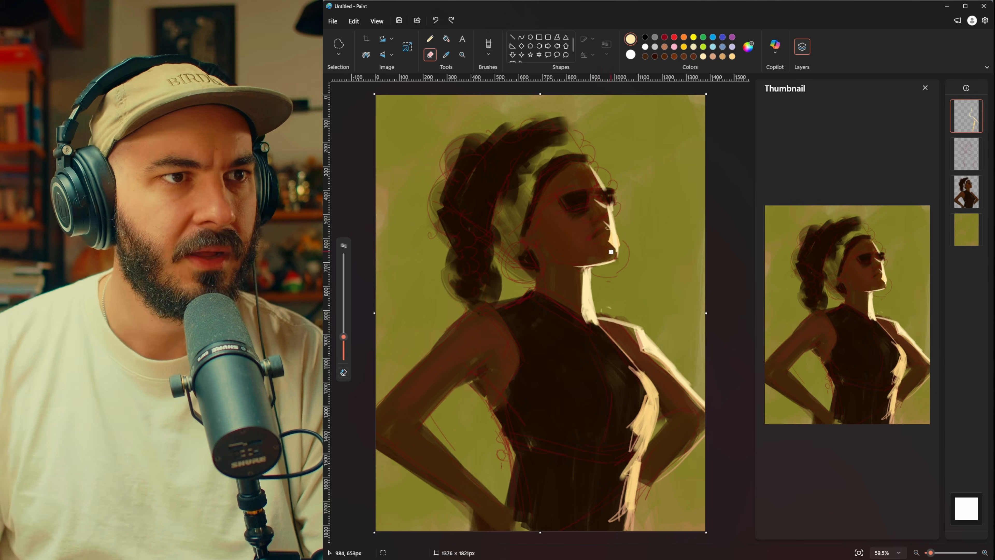
pyautogui.press('i')
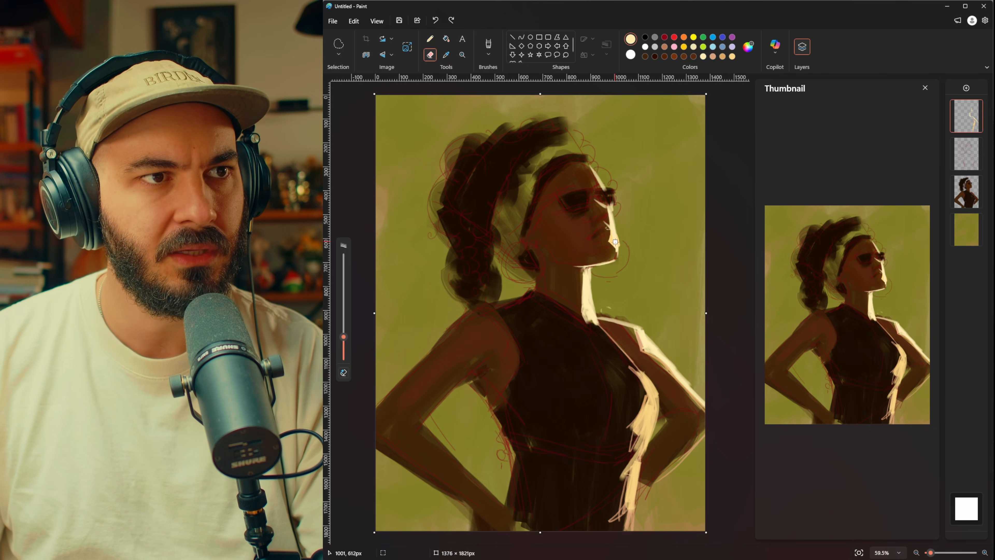
pyautogui.press('b')
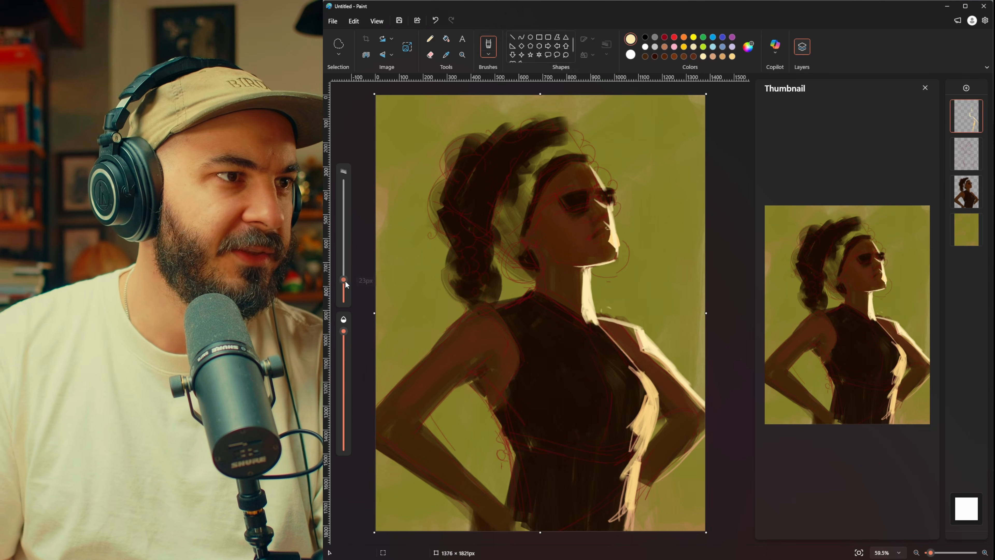
pyautogui.moveTo(345, 280); pyautogui.dragTo(345, 286)
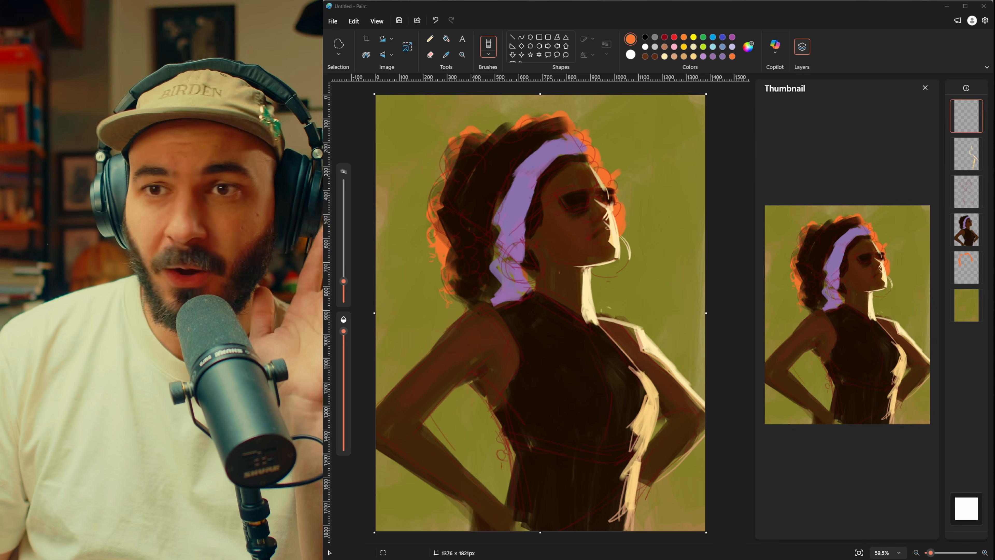
# Step: Sample the headband's purple and paint the sunglasses' temple and upper frame, undoing a stray stroke
pyautogui.scroll(4, 572, 207)
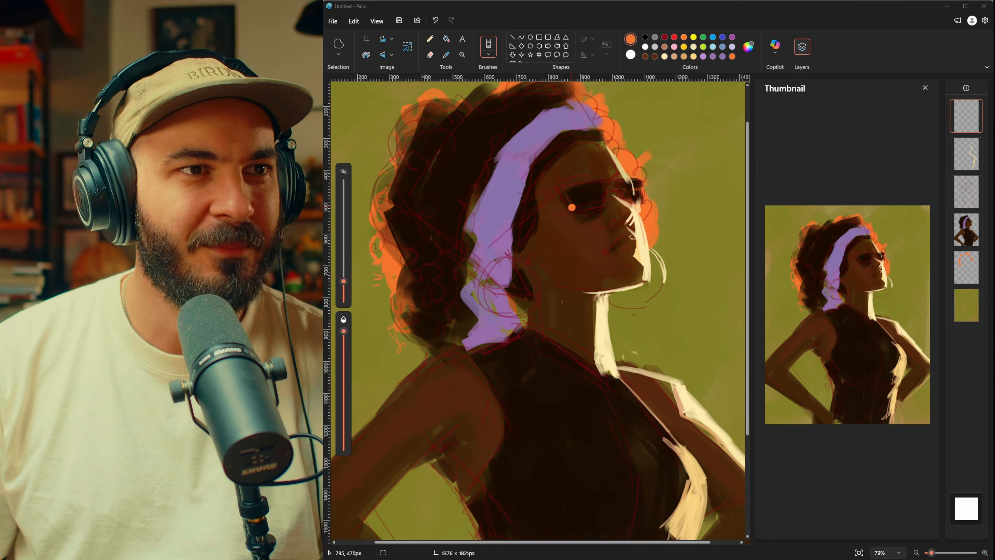
pyautogui.scroll(-2, 572, 207)
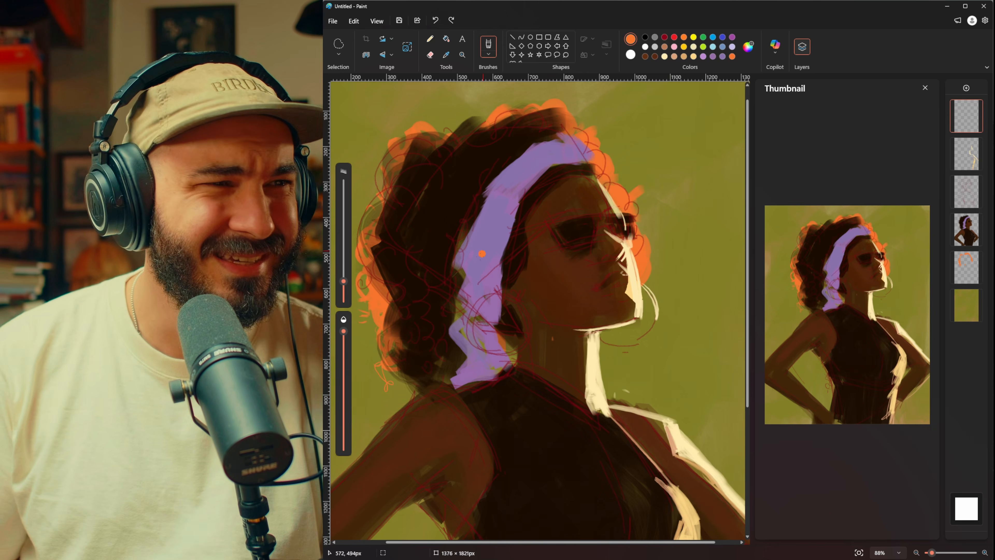
pyautogui.press('alt')
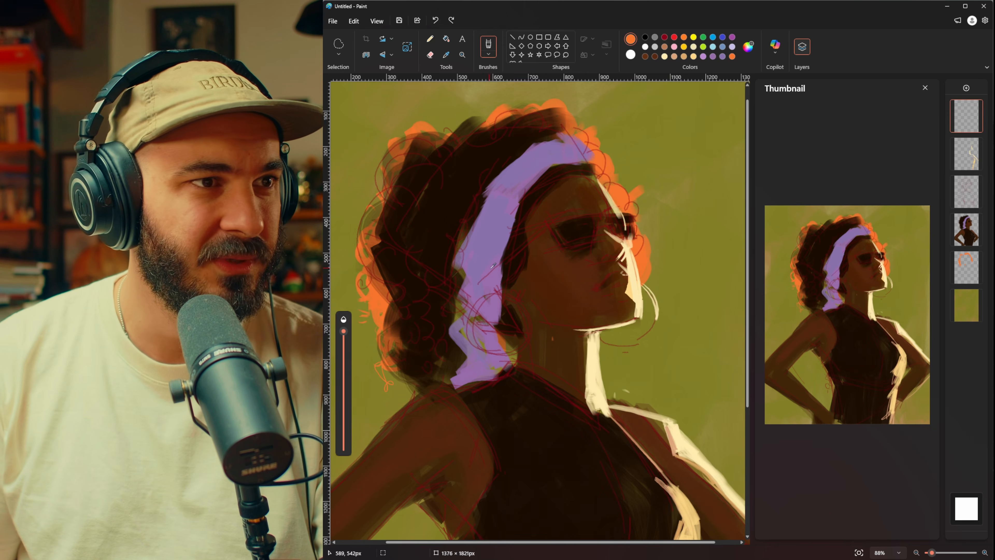
pyautogui.keyDown('alt'); pyautogui.click(493, 265); pyautogui.keyUp('alt')
pyautogui.moveTo(524, 239); pyautogui.dragTo(563, 222)
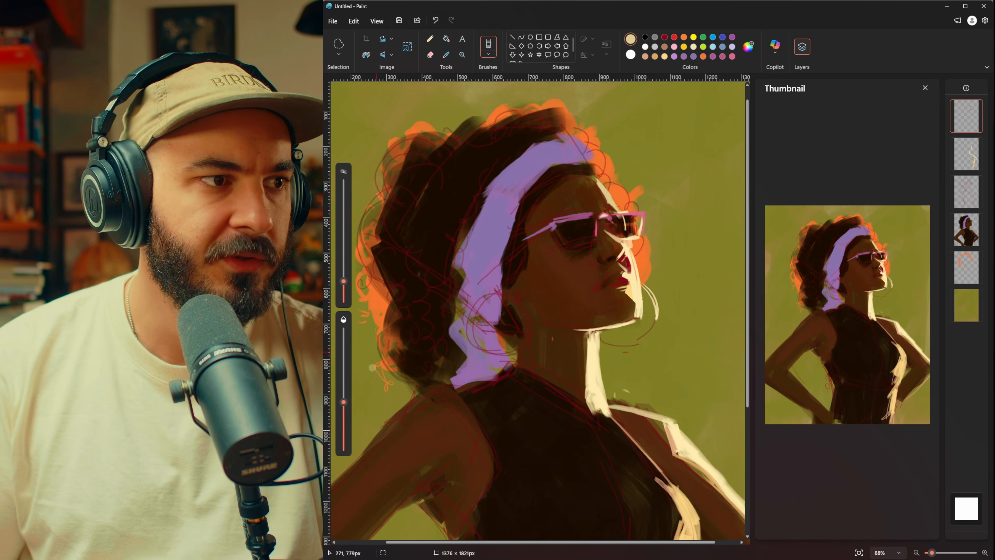
pyautogui.hotkey('ctrl', 'z')
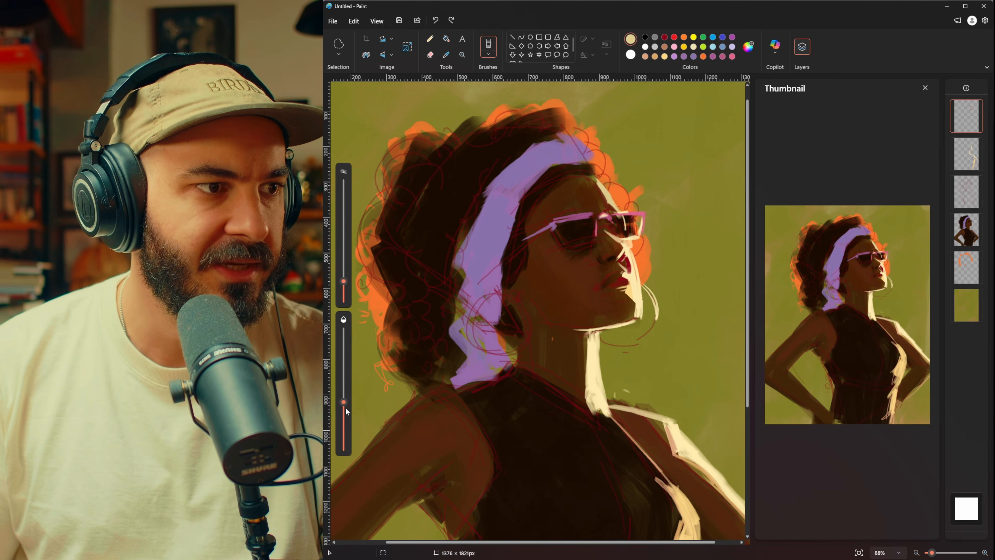
# Step: Lower the brush opacity, enlarge the brush to 52 px, and paint soft lighter tones over the forehead and face around the sunglasses
pyautogui.moveTo(347, 412); pyautogui.dragTo(345, 436)
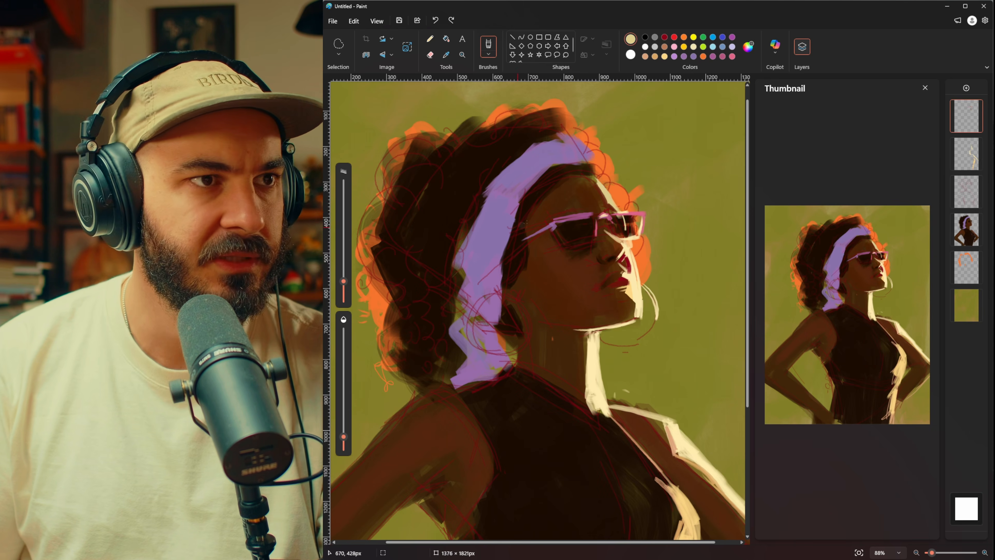
pyautogui.moveTo(344, 281); pyautogui.dragTo(348, 265)
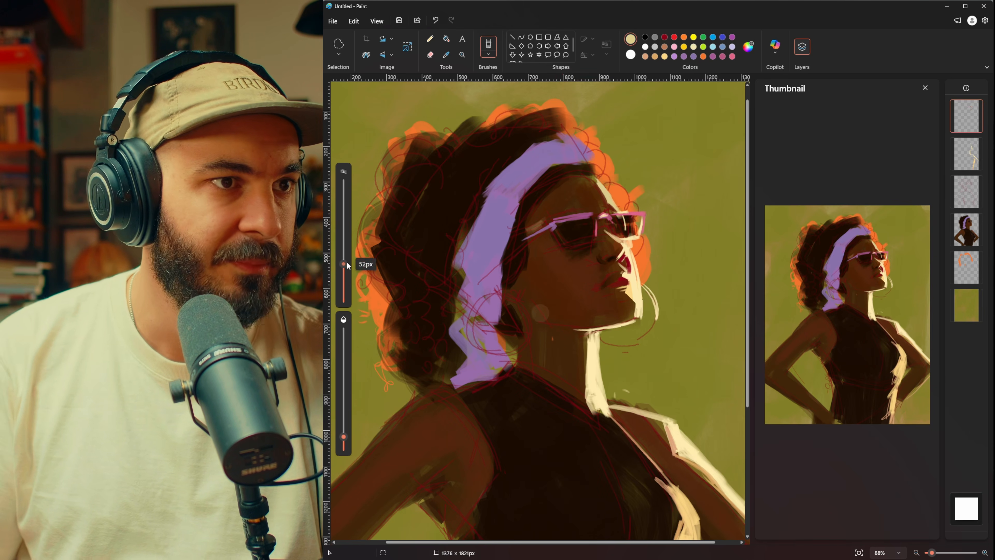
pyautogui.moveTo(545, 212); pyautogui.dragTo(570, 209)
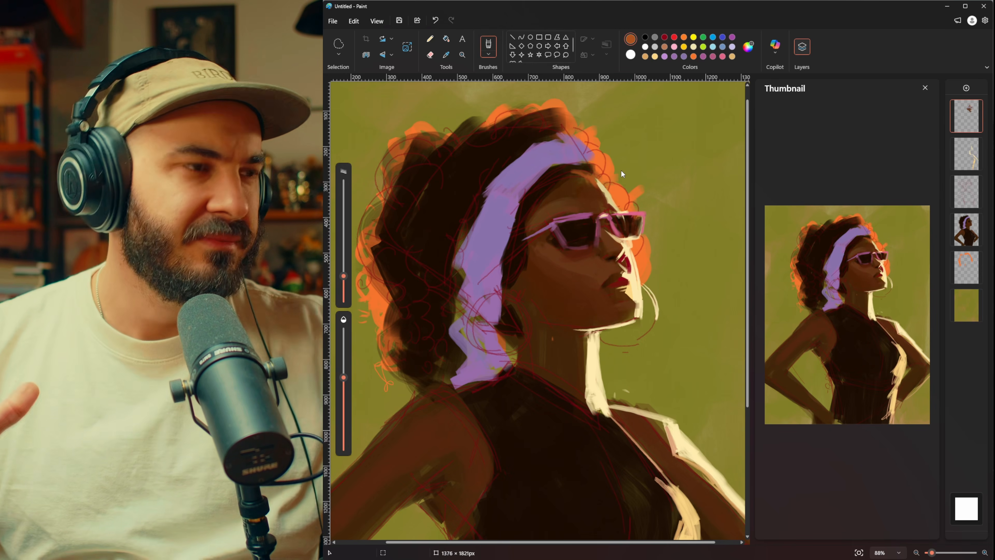
pyautogui.click(634, 222)
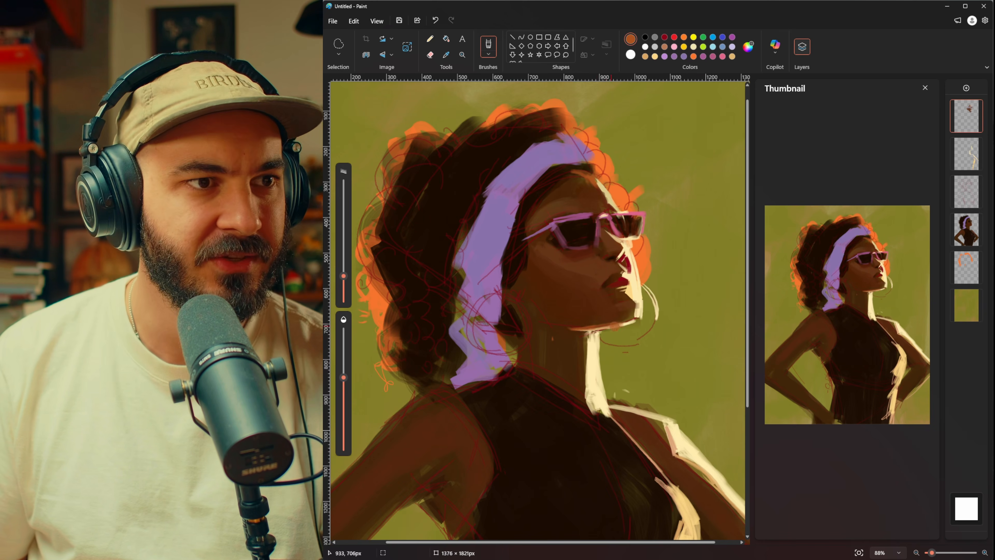
pyautogui.press('i')
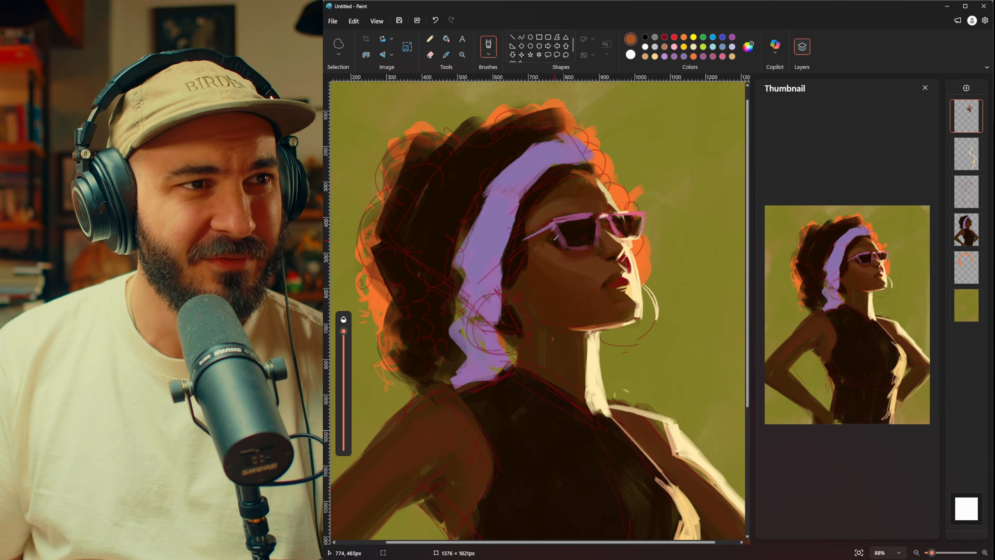
# Step: Sample brown tones from the face and neck and softly blend the shading along the cheek, jaw and neck
pyautogui.click(554, 242)
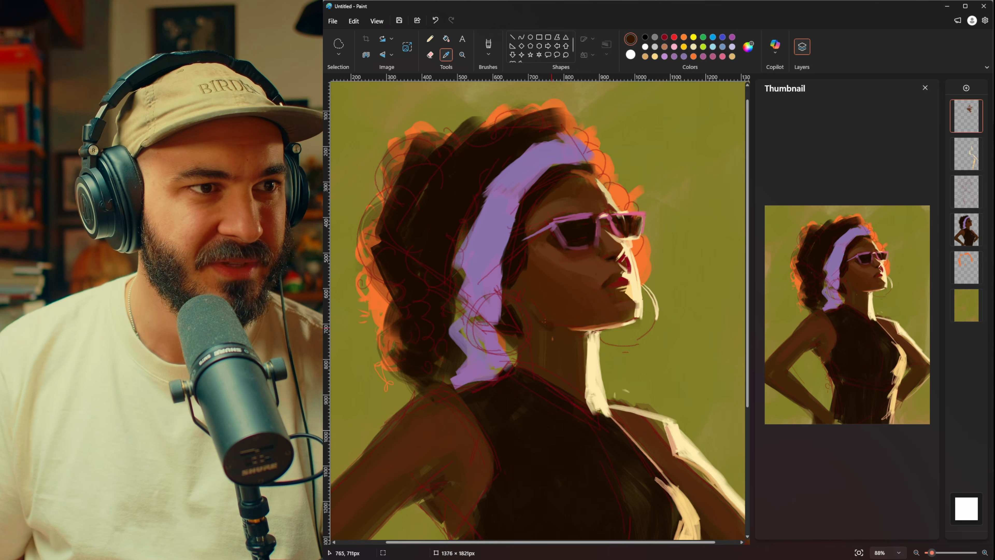
pyautogui.press('b')
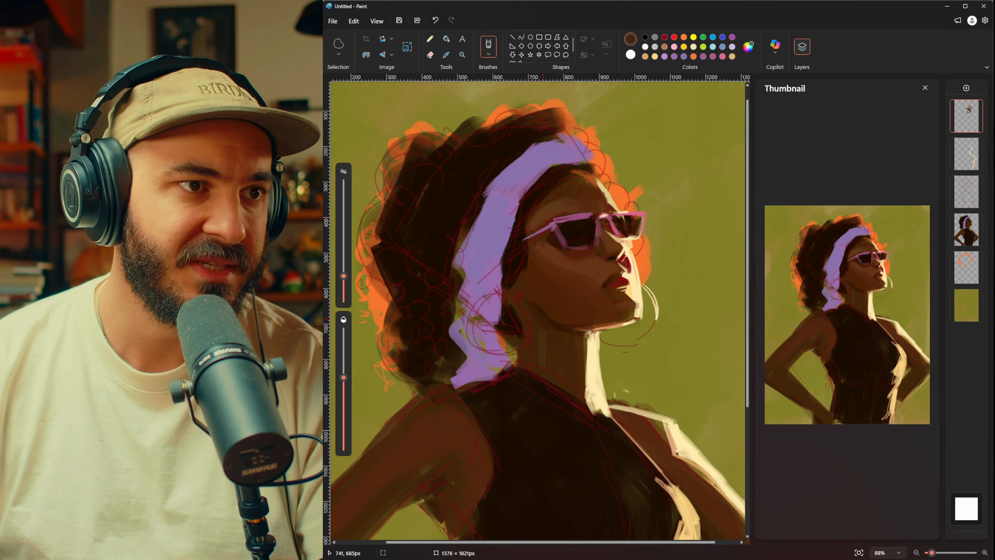
pyautogui.press('i')
pyautogui.click(540, 311)
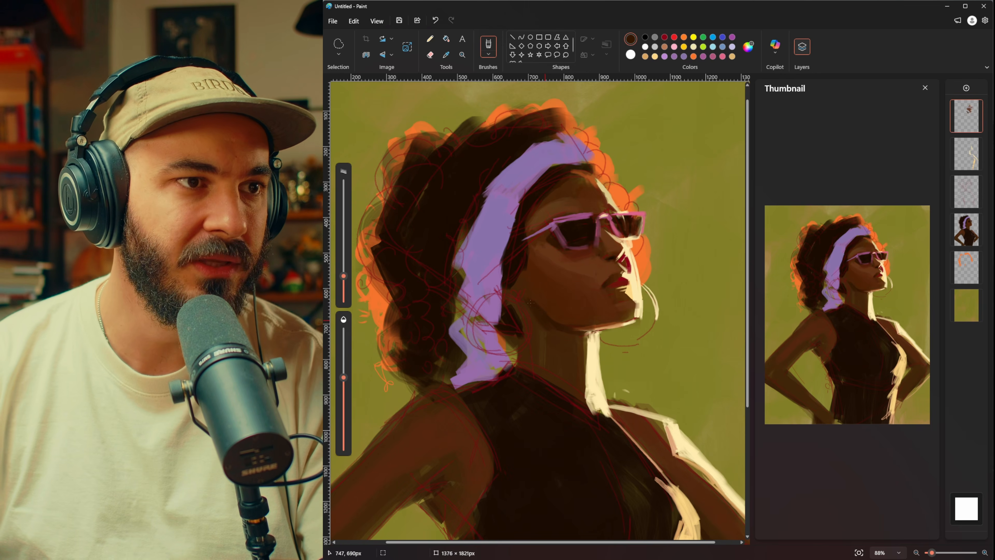
pyautogui.press('i')
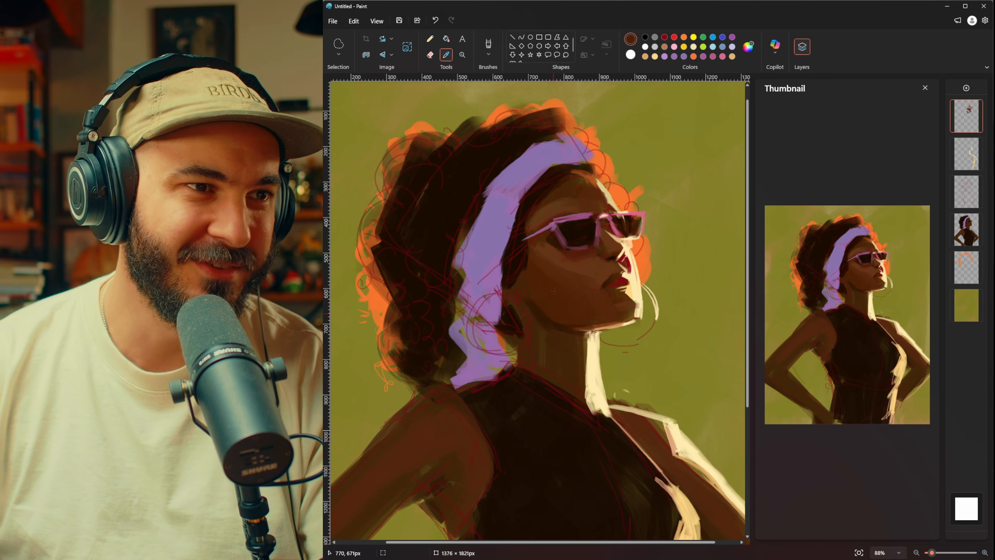
pyautogui.click(583, 235)
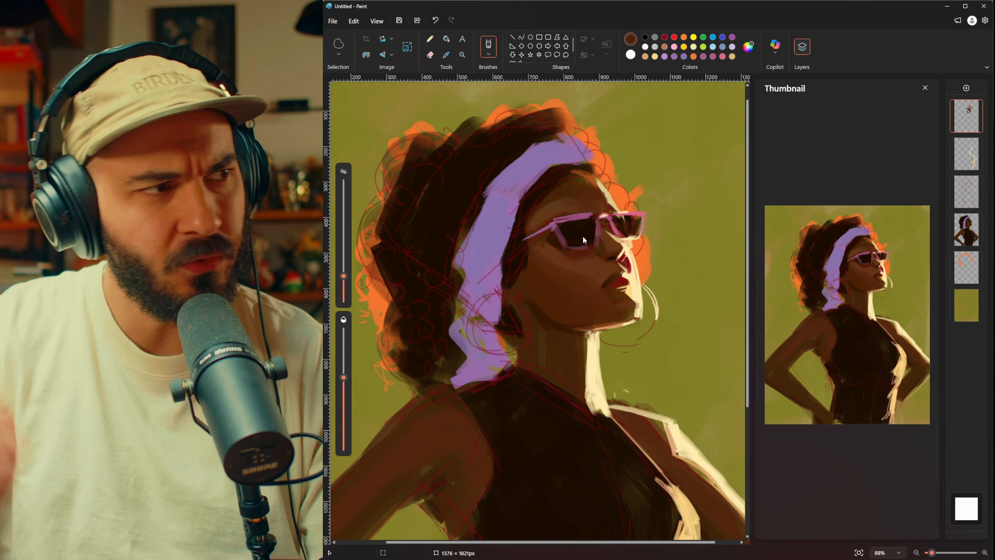
pyautogui.press('i')
pyautogui.click(548, 322)
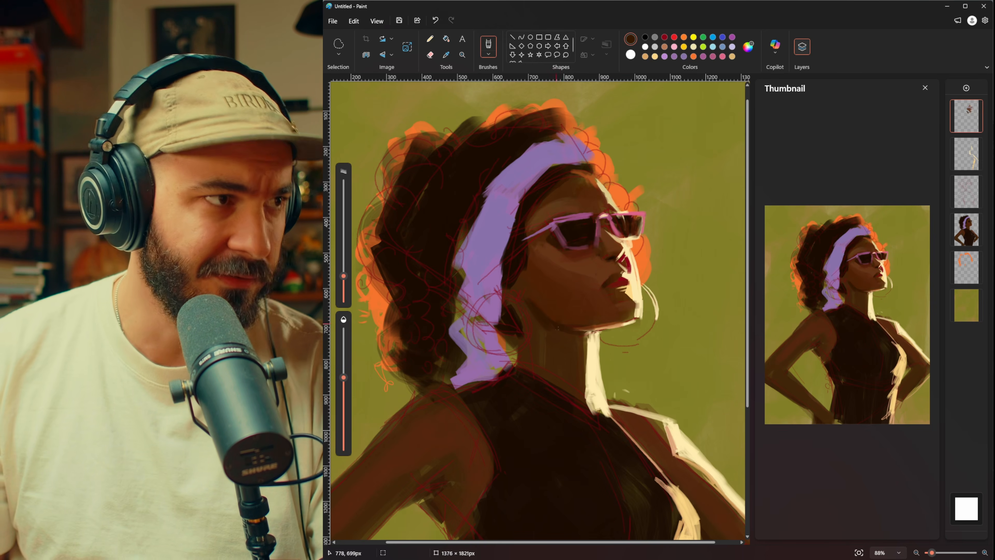
pyautogui.press('i')
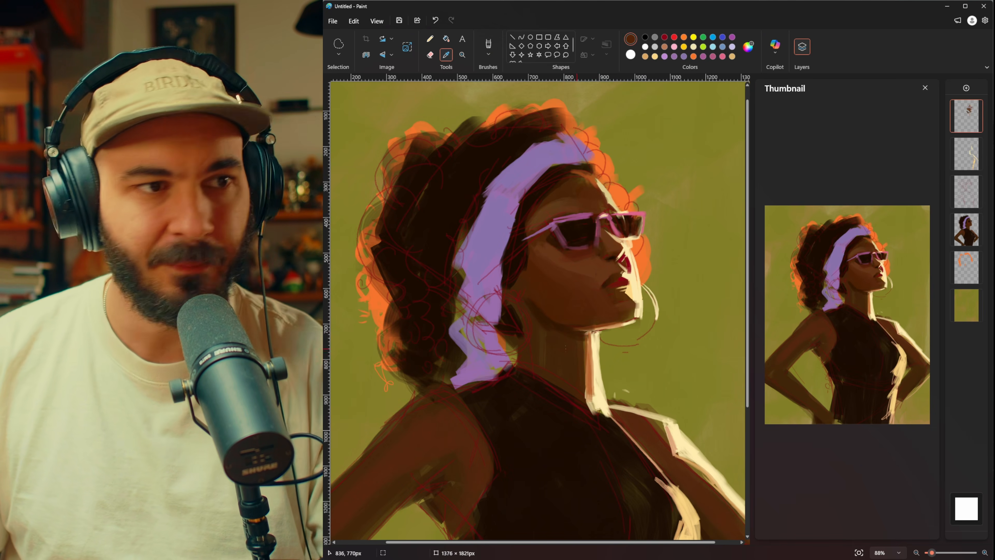
pyautogui.press('b')
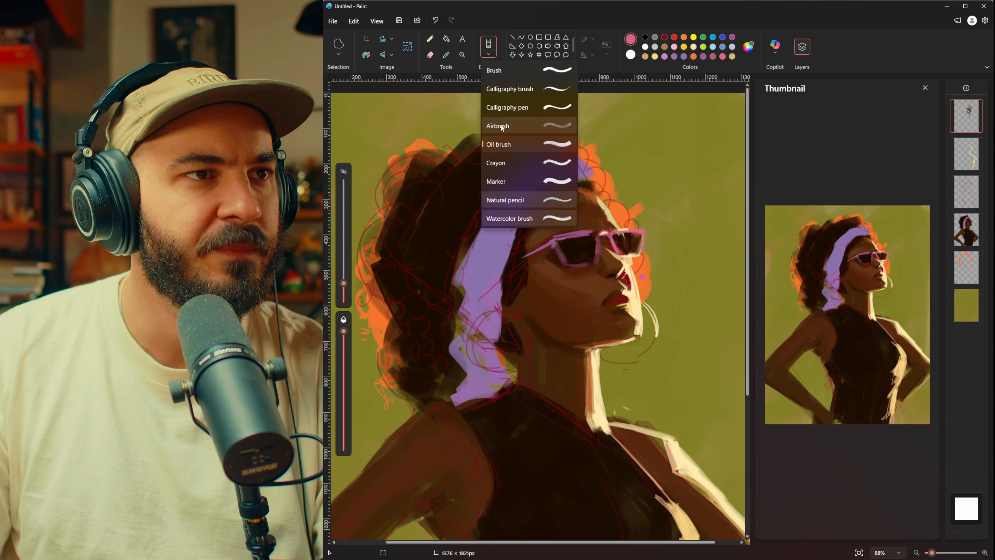
# Step: Adjust the brush opacity and paint textured skin tones on the forehead and small reflections in the sunglasses lenses
pyautogui.click(501, 126)
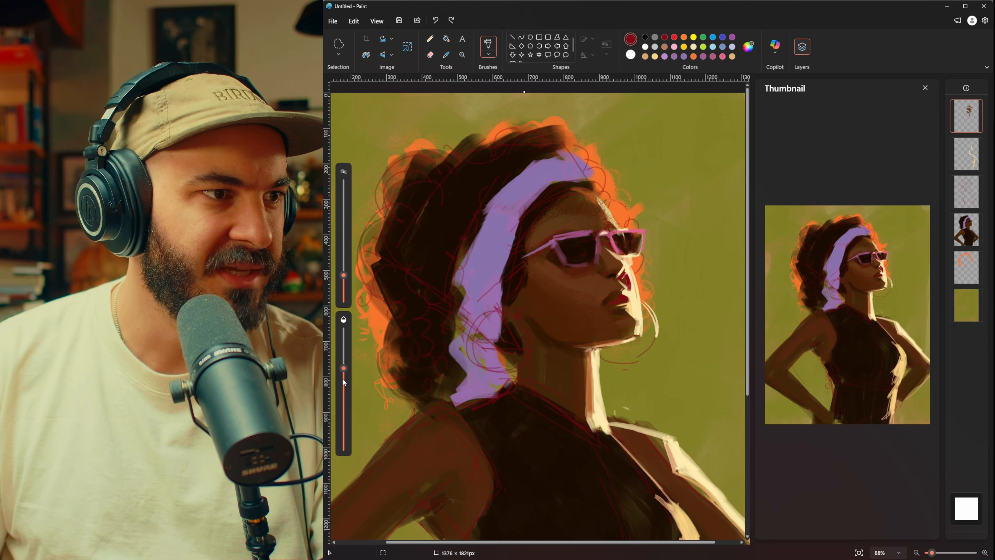
pyautogui.moveTo(343, 381); pyautogui.dragTo(343, 411)
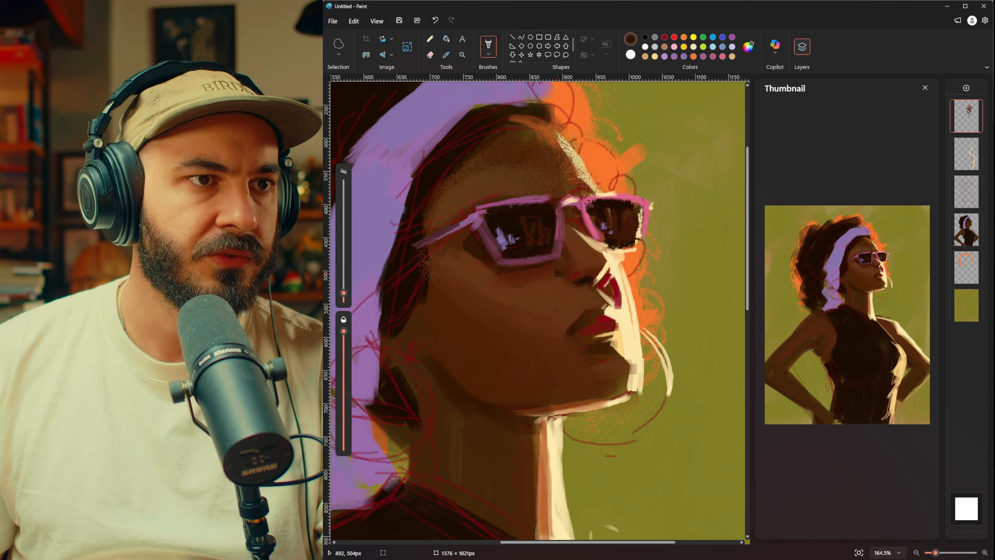
# Step: Resize the whole image in pixels to a height of 3000, keeping its proportions
pyautogui.scroll(-6, 538, 267)
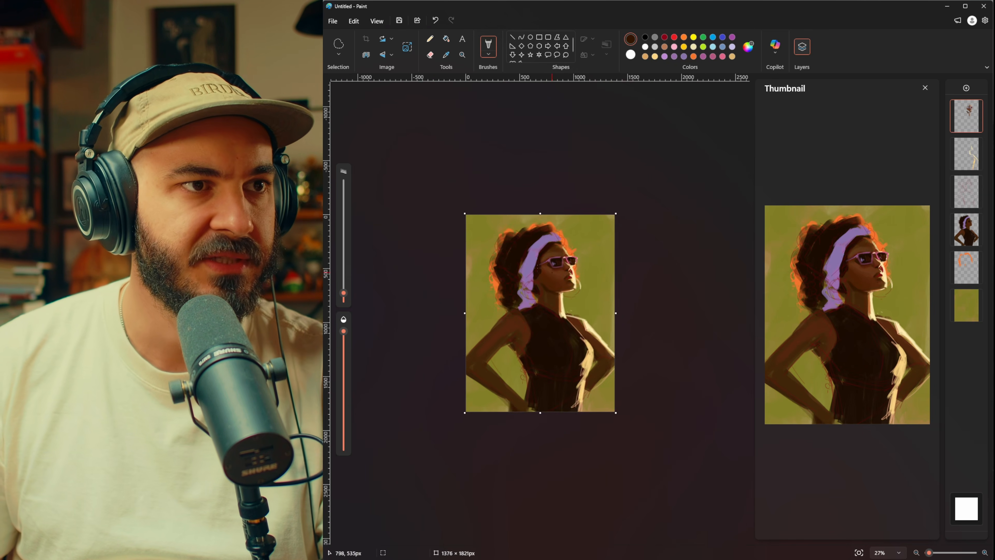
pyautogui.scroll(2, 543, 219)
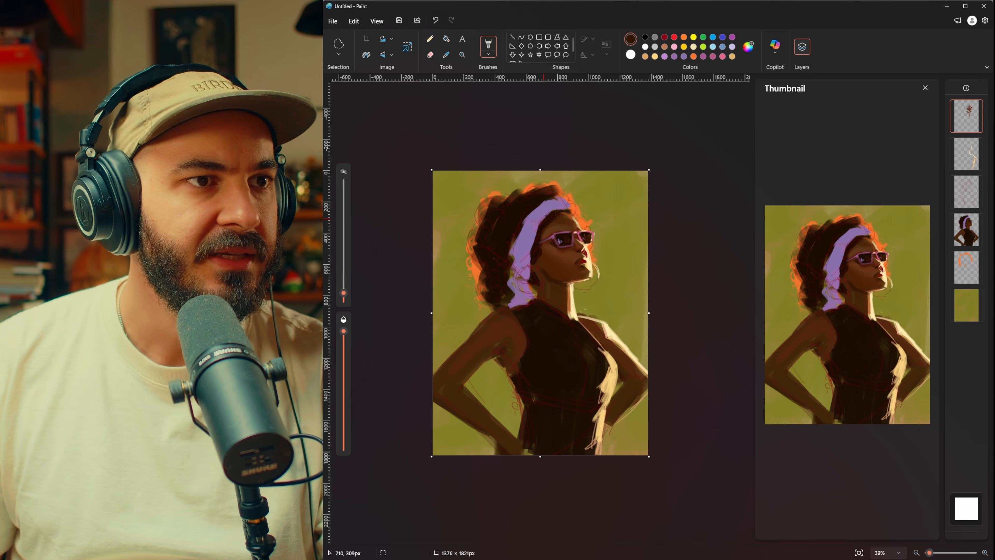
pyautogui.click(407, 48)
pyautogui.click(660, 242)
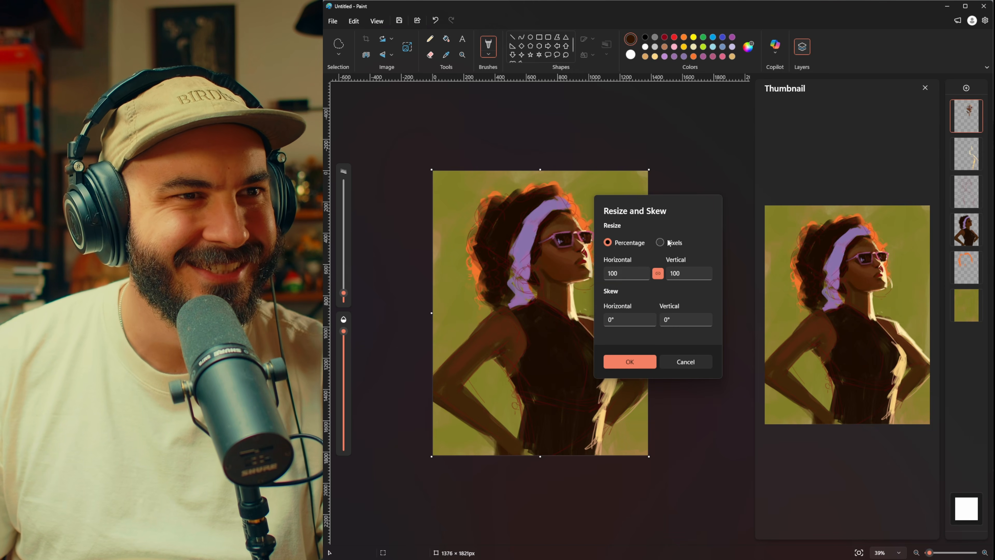
pyautogui.click(692, 269)
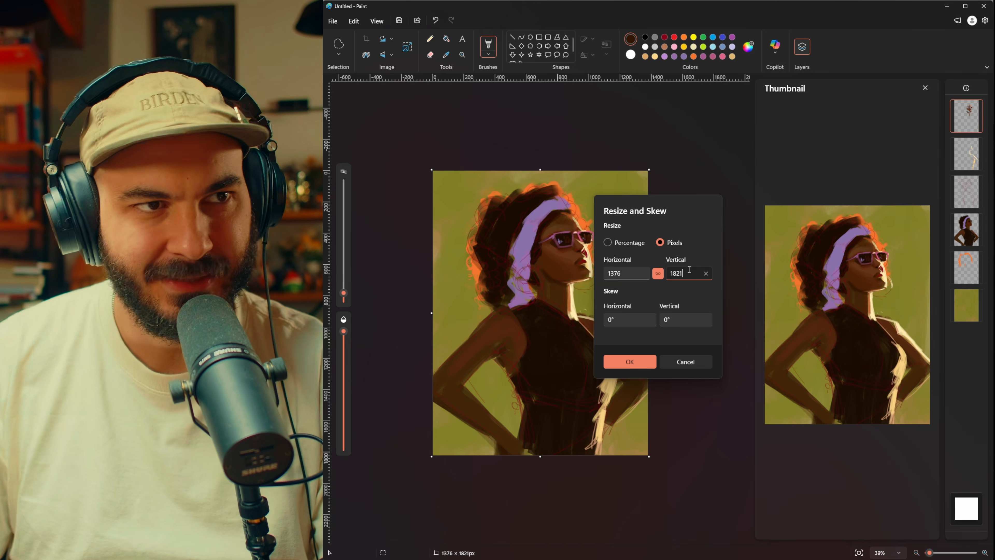
pyautogui.hotkey('ctrl', 'a')
pyautogui.write('2500')
pyautogui.hotkey('ctrl', 'a')
pyautogui.write('33')
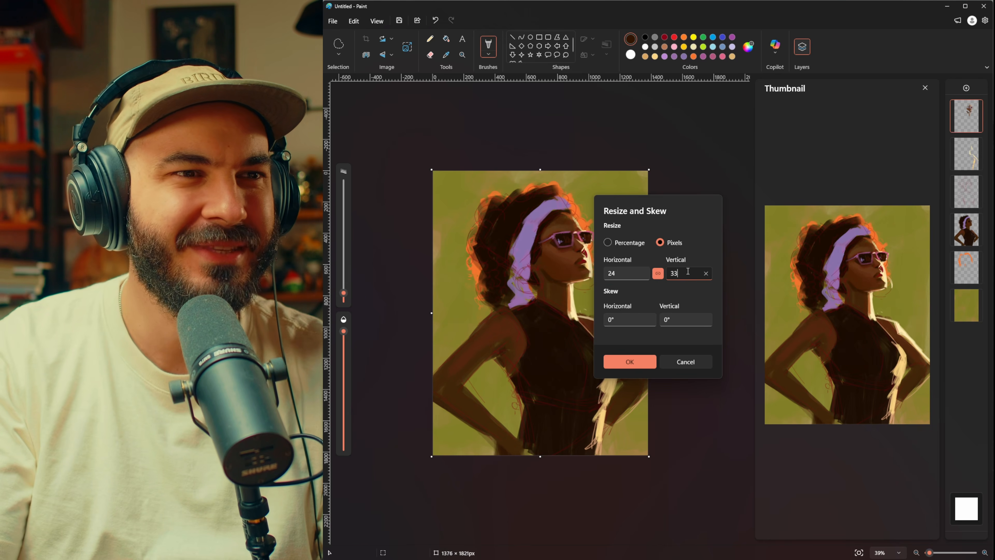
pyautogui.press('BackSpace')
pyautogui.write('000')
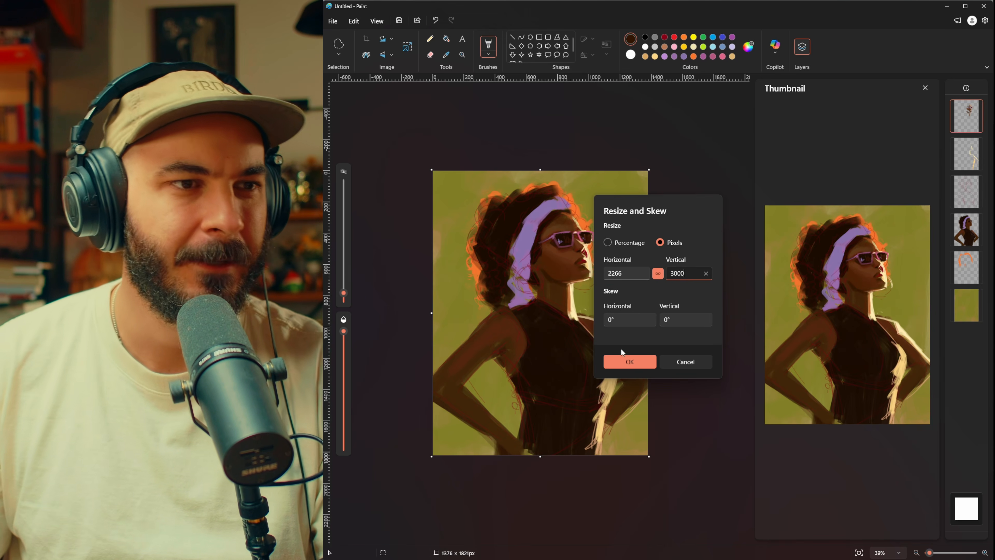
pyautogui.click(621, 362)
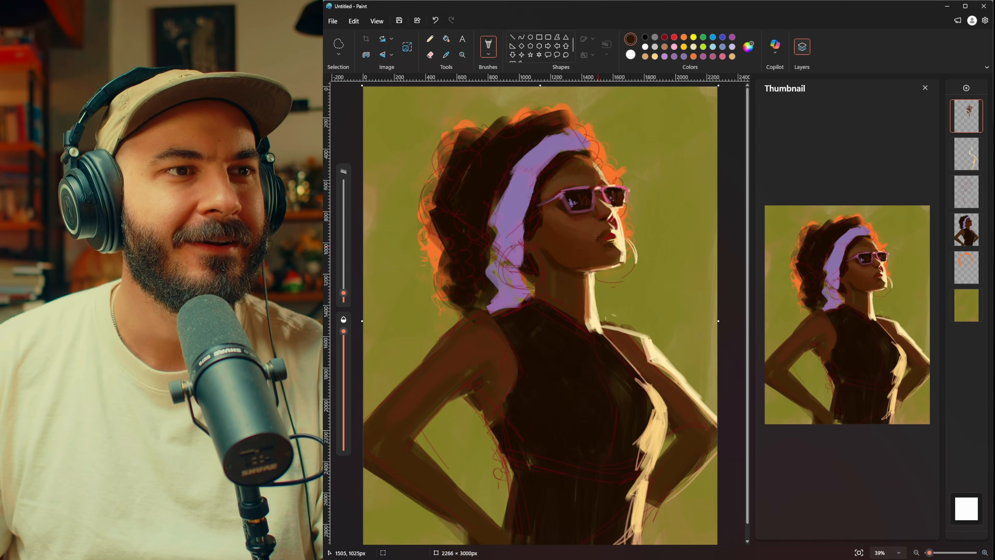
# Step: Paint thin dark eyebrows above the sunglasses and add dark red strokes to the lit end of the lips
pyautogui.scroll(8, 598, 247)
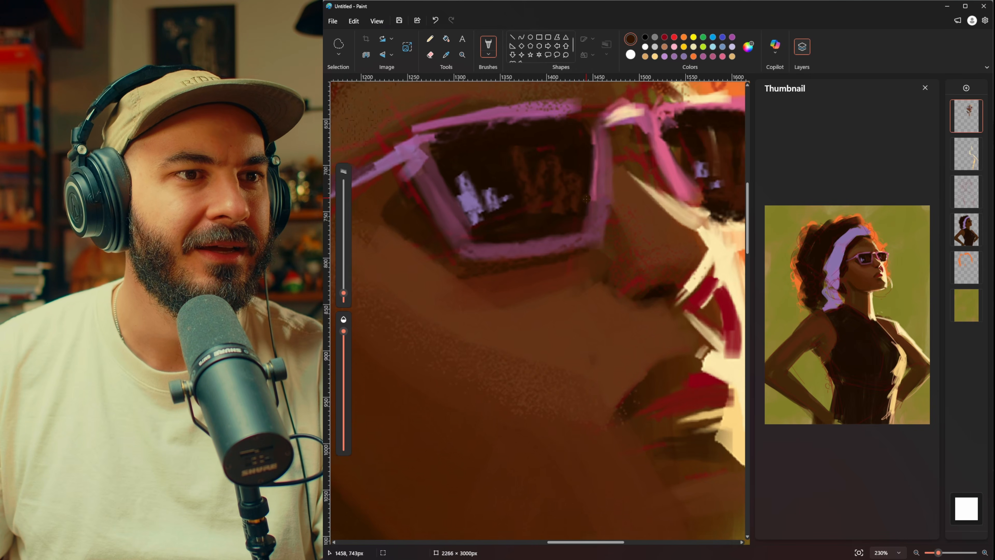
pyautogui.scroll(-5, 585, 199)
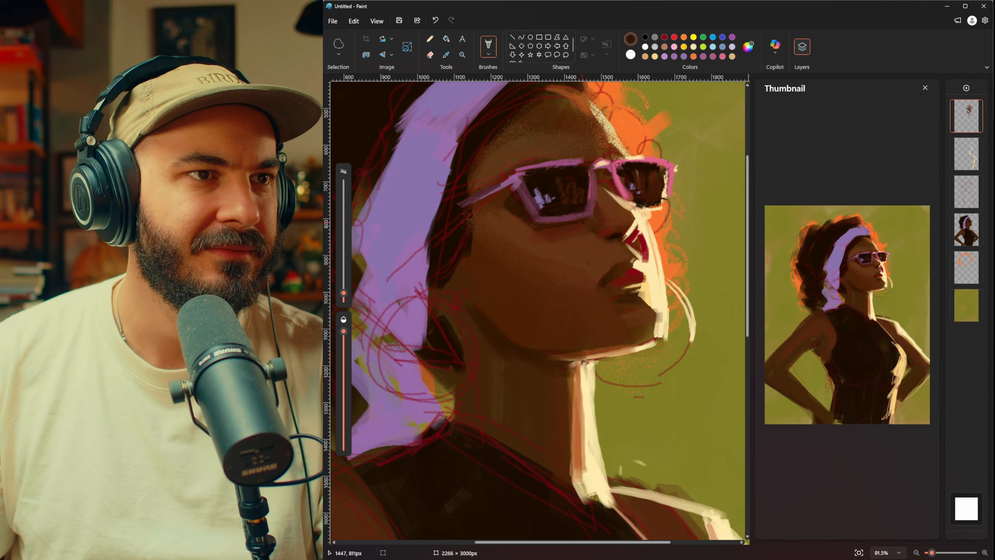
pyautogui.hotkey('alt', 'f')
pyautogui.press('n')
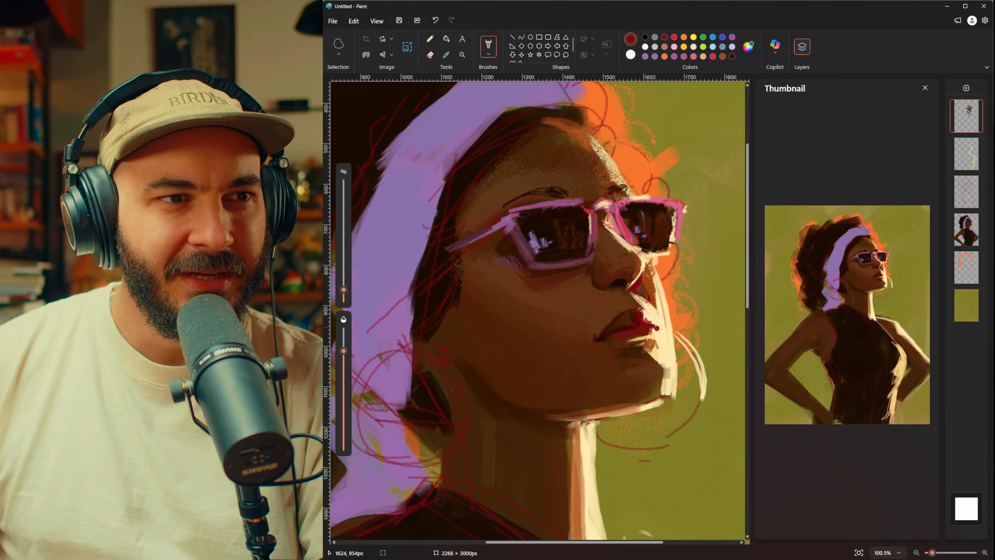
pyautogui.moveTo(659, 326); pyautogui.dragTo(663, 328)
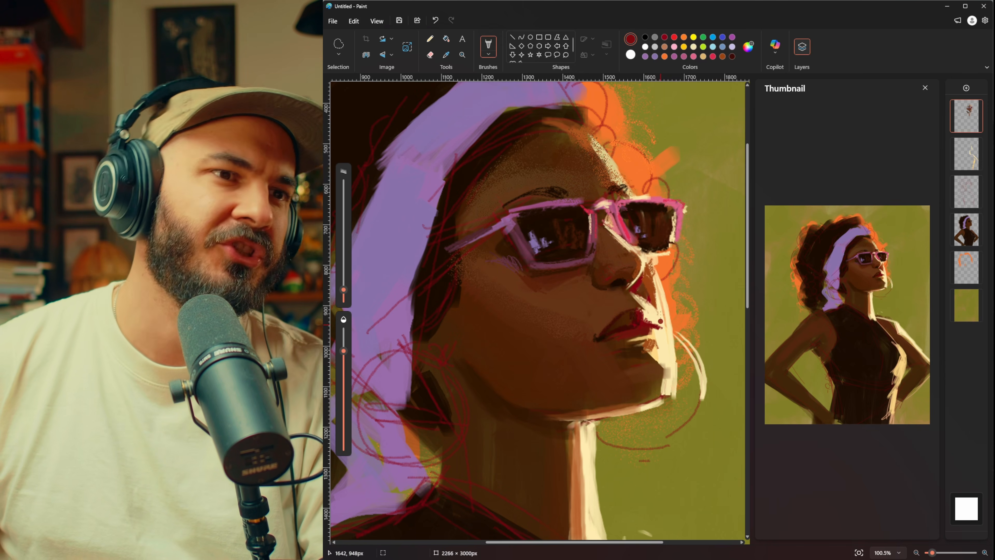
# Step: Sample the light cream of the face's rim light and paint it along the lit edge between nose and lips
pyautogui.press('i')
pyautogui.click(651, 283)
pyautogui.press('i')
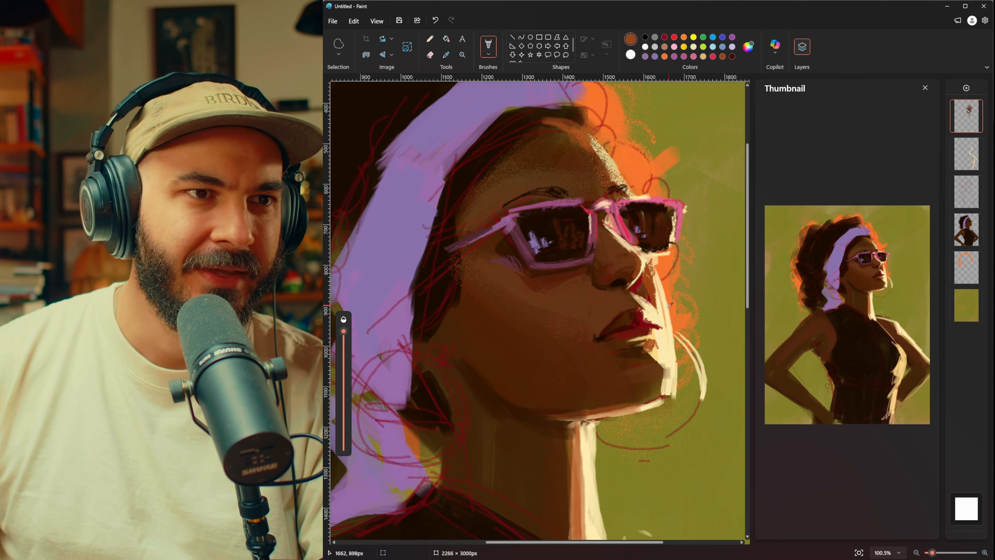
pyautogui.click(662, 294)
pyautogui.moveTo(656, 269); pyautogui.dragTo(670, 330)
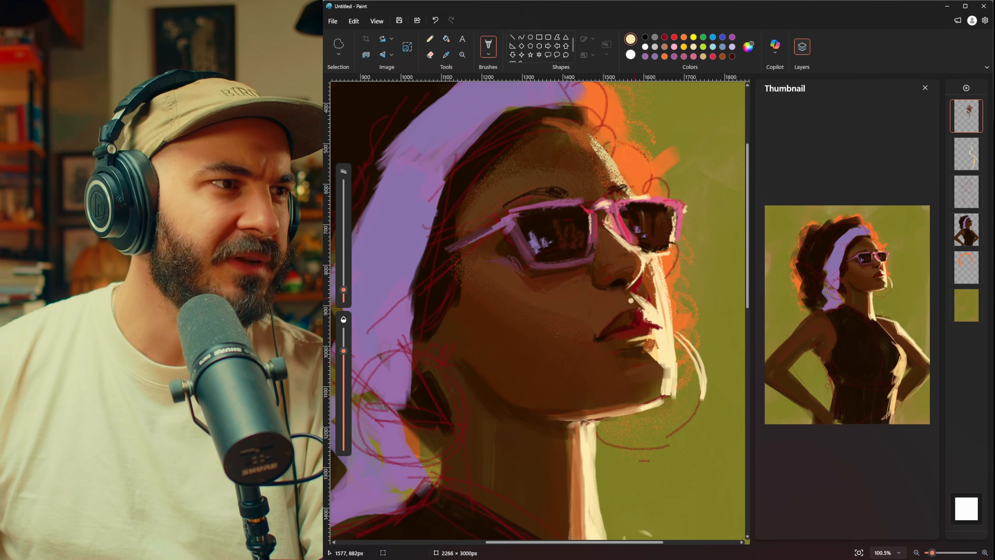
pyautogui.moveTo(658, 286); pyautogui.dragTo(661, 306)
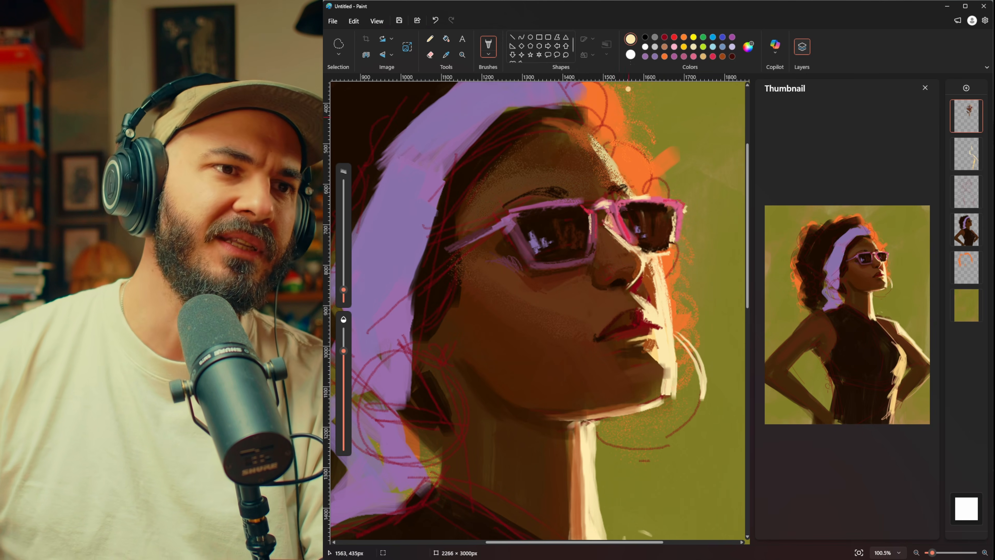
# Step: Lighten the brush colour to pale cream #FCF7DA and brighten the rim light down the lit cheek
pyautogui.click(748, 48)
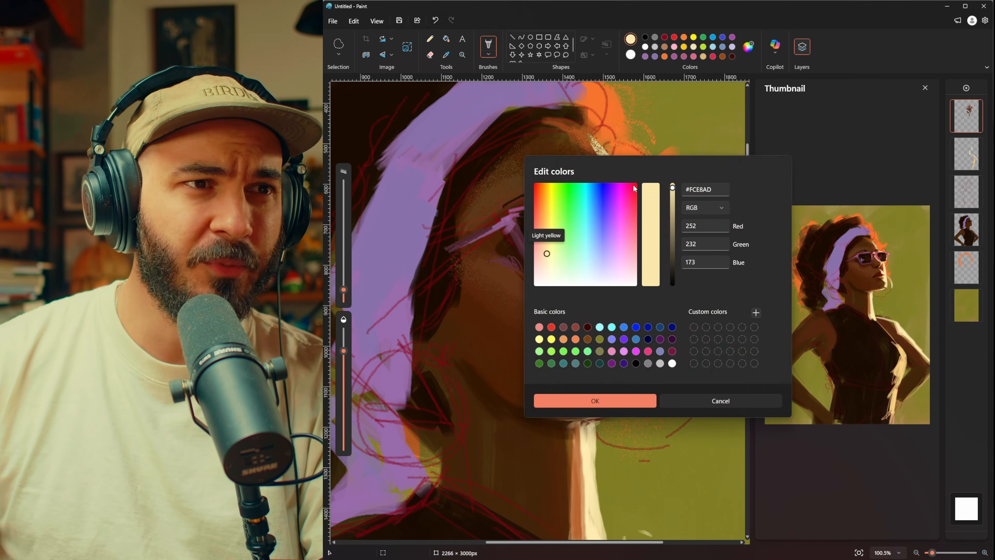
pyautogui.moveTo(546, 259); pyautogui.dragTo(548, 271)
pyautogui.click(672, 183)
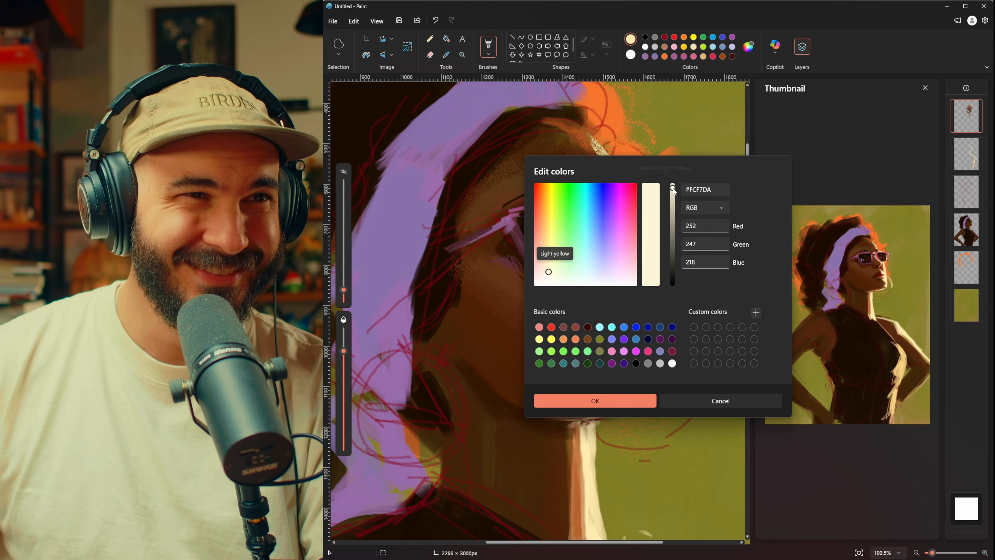
pyautogui.click(628, 398)
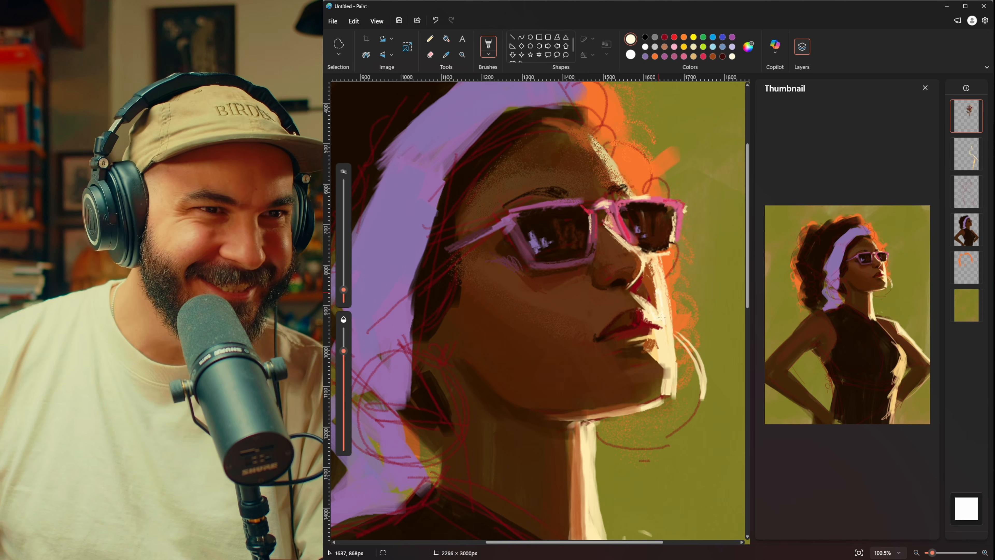
pyautogui.moveTo(660, 275); pyautogui.dragTo(667, 320)
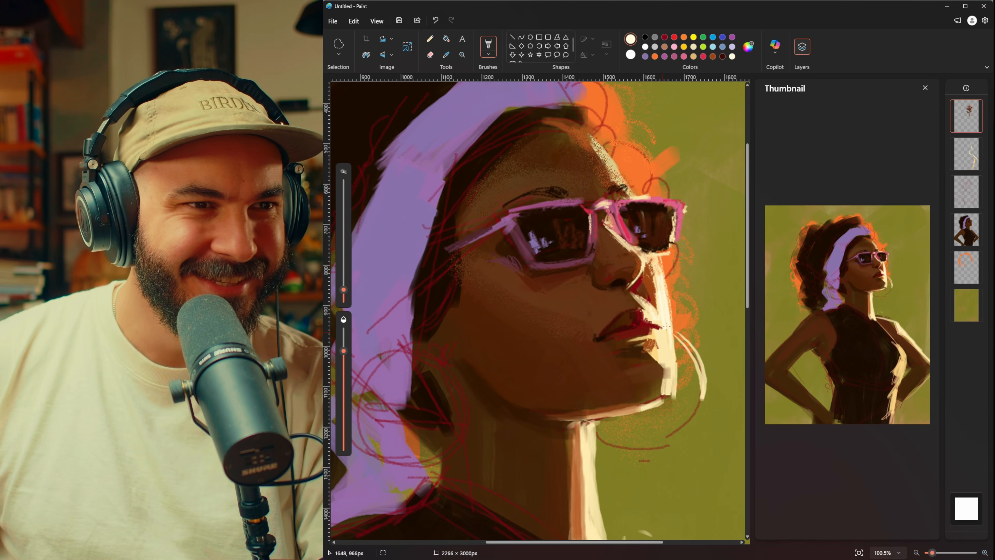
# Step: Sample brown, cream and red tones around the nose and refine the area between the nose and upper lip with small dabs
pyautogui.press('i')
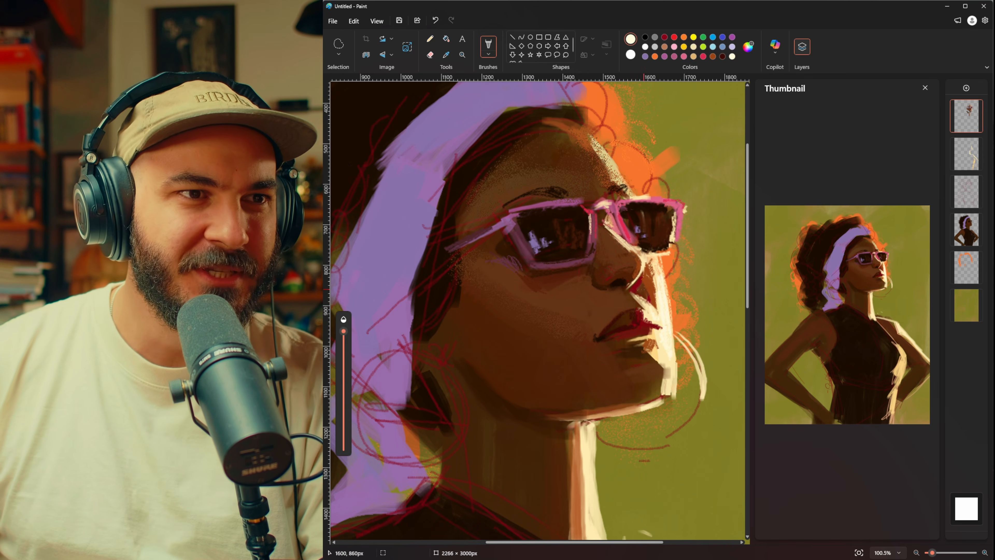
pyautogui.click(641, 281)
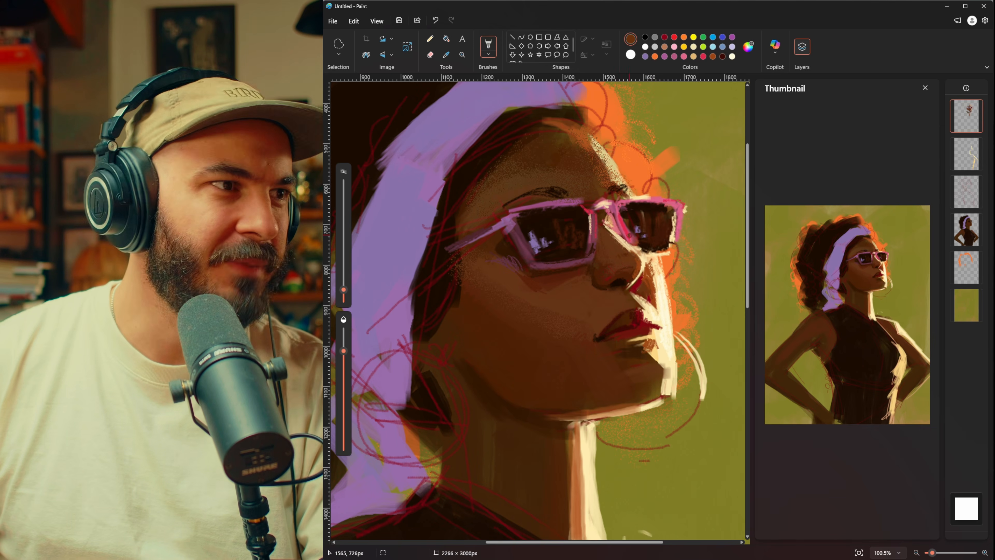
pyautogui.press('i')
pyautogui.click(648, 278)
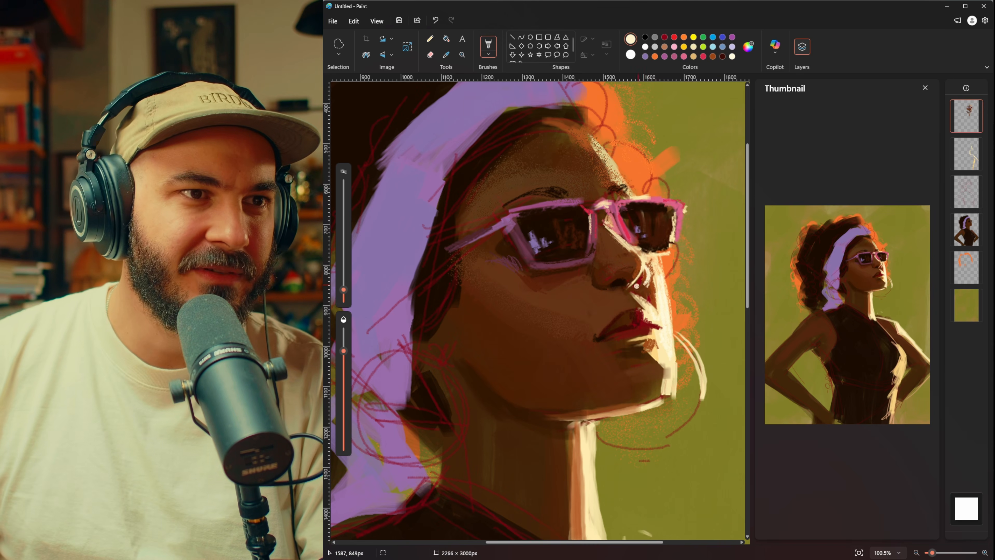
pyautogui.press('i')
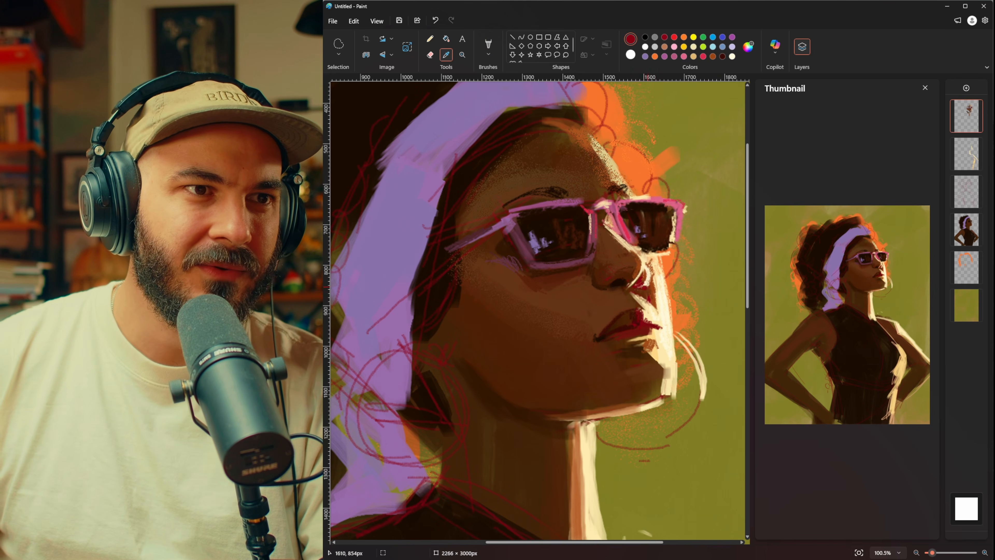
pyautogui.click(648, 270)
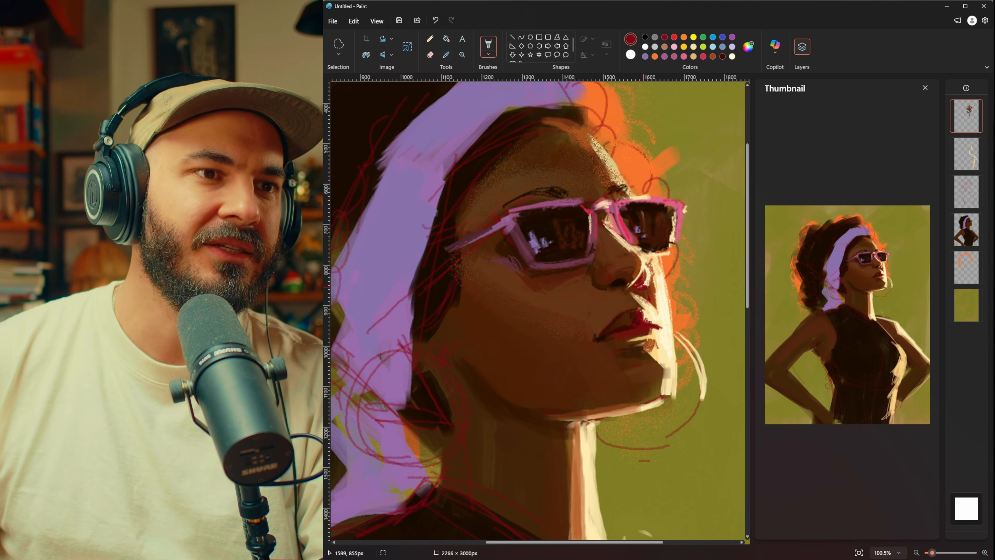
pyautogui.press('i')
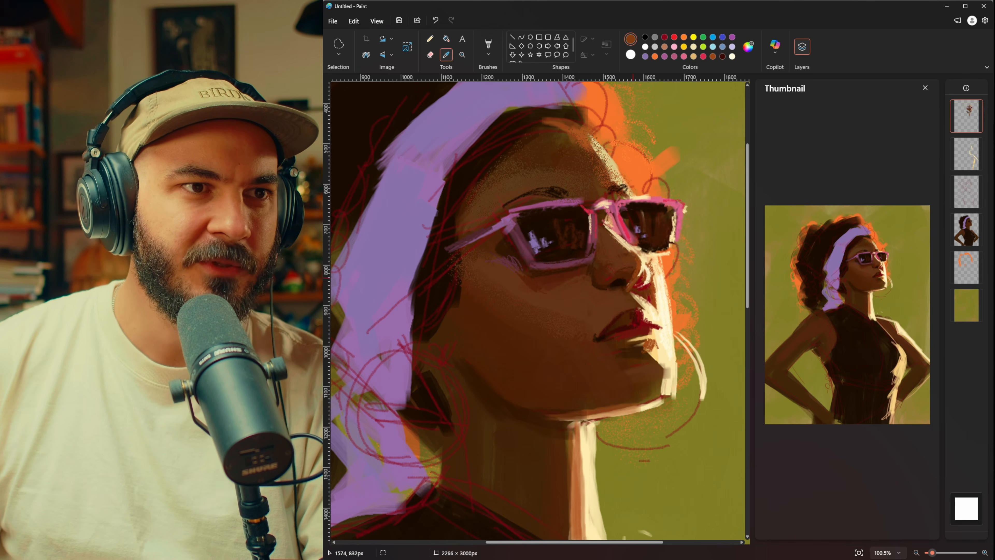
pyautogui.click(663, 208)
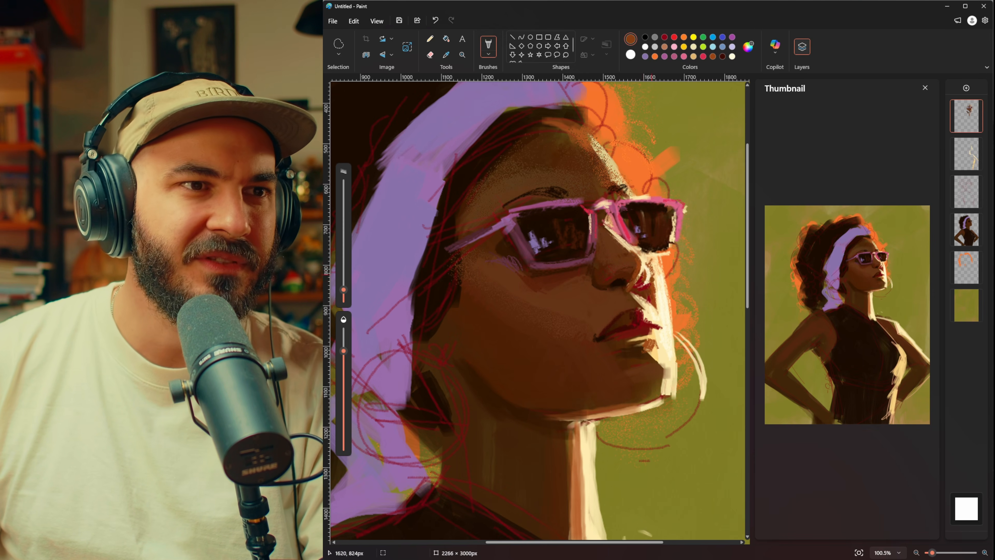
# Step: Dab brown along the lit side of the nose and darken the nostril with a near-black brown
pyautogui.click(645, 278)
pyautogui.moveTo(646, 268); pyautogui.dragTo(644, 277)
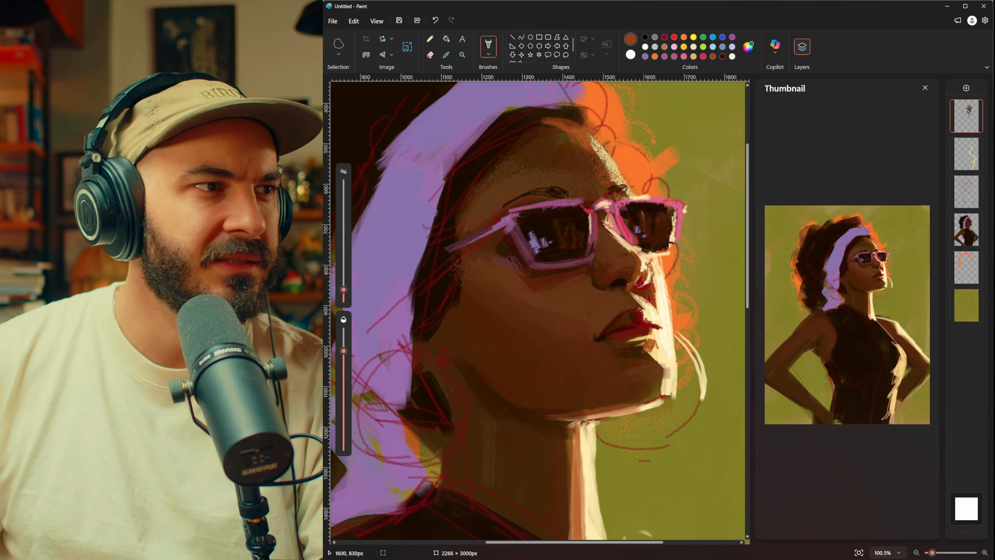
pyautogui.click(616, 282)
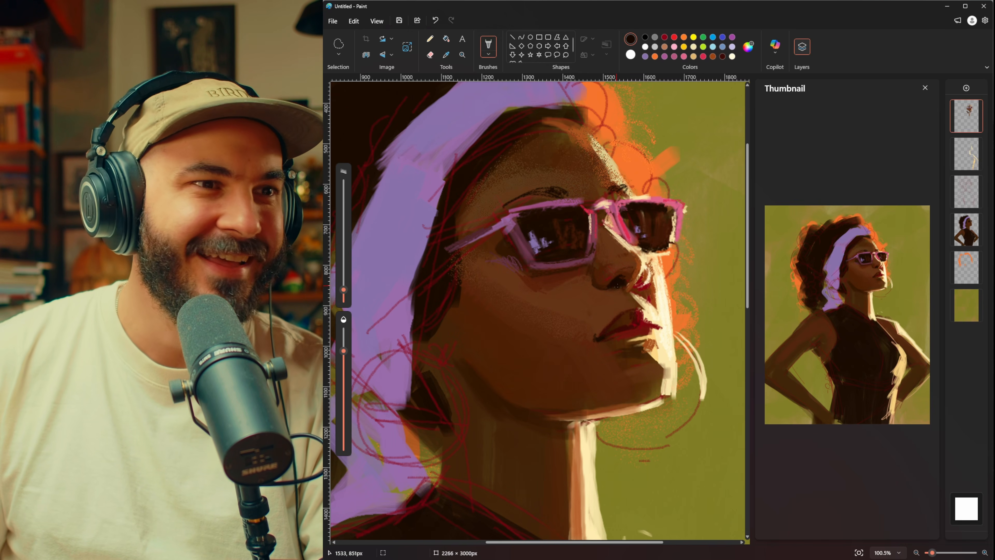
pyautogui.moveTo(617, 285); pyautogui.dragTo(618, 289)
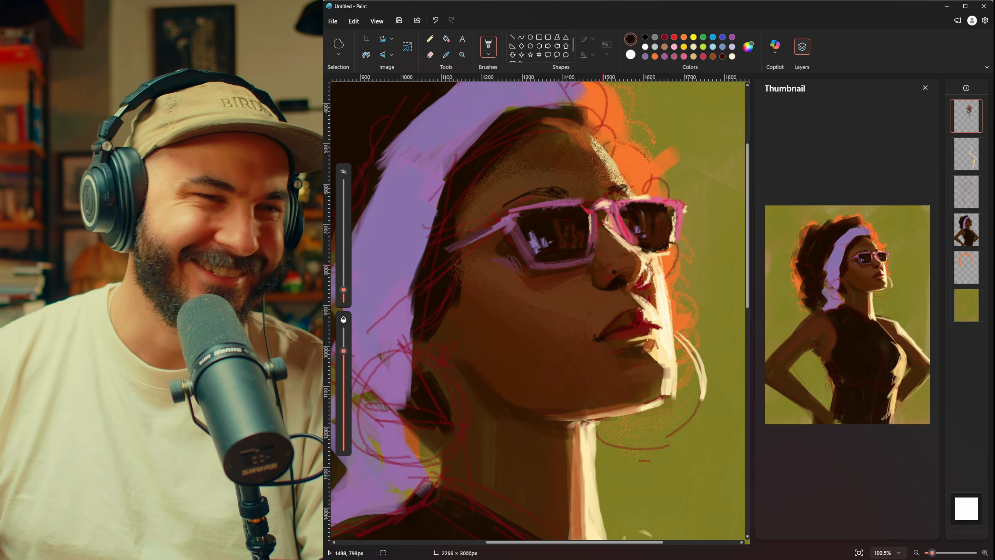
# Step: Undo the last stroke and soften the shadow where jaw meets neck with browns sampled from the neck
pyautogui.scroll(-5, 609, 270)
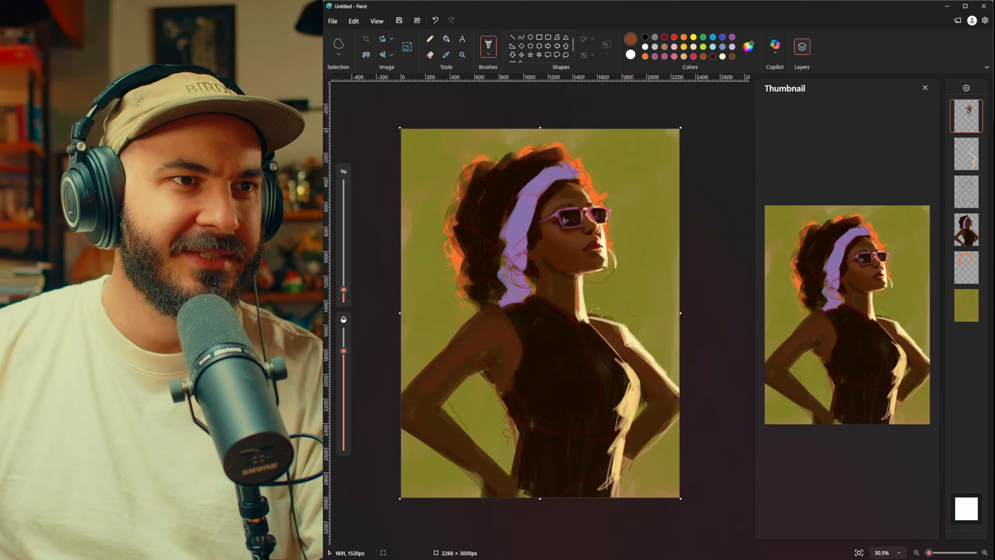
pyautogui.scroll(1, 596, 208)
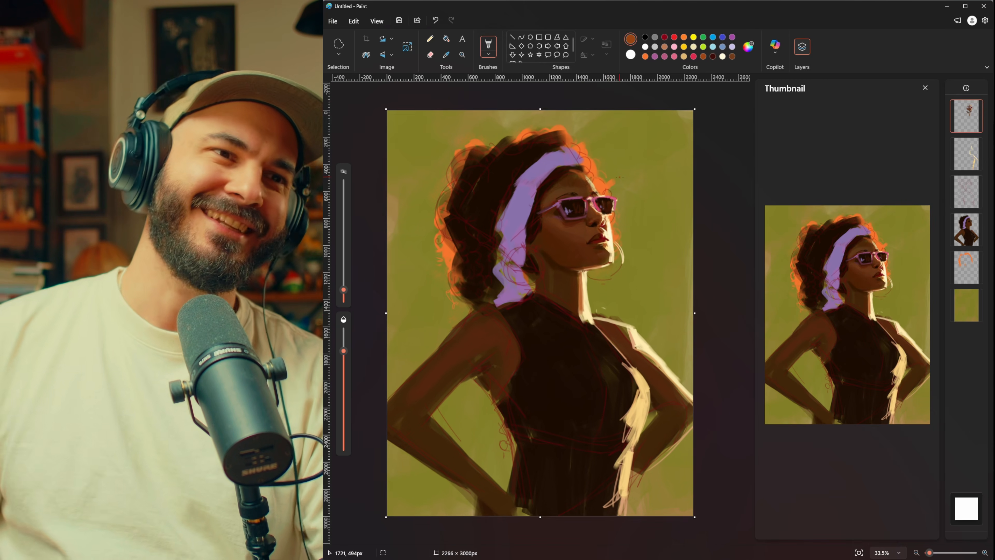
pyautogui.scroll(7, 619, 177)
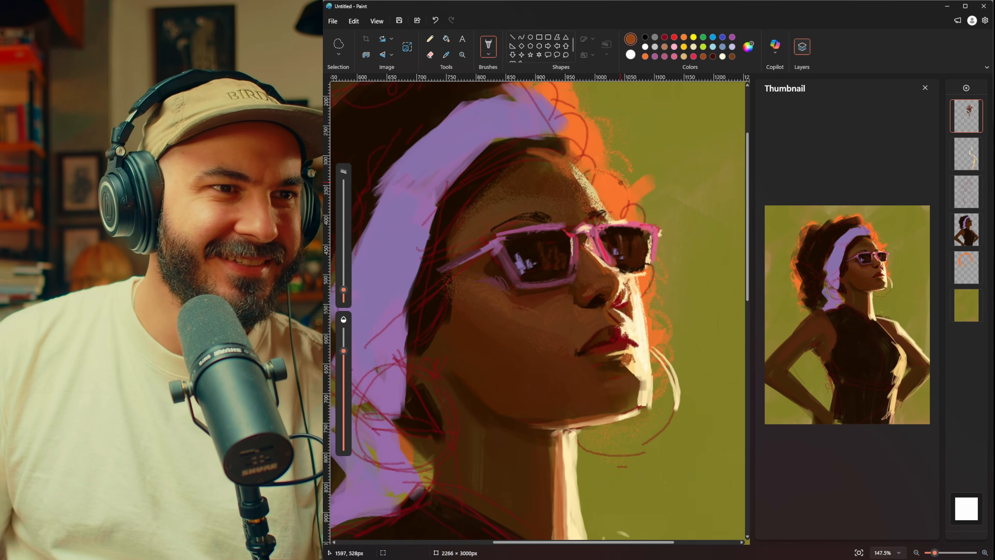
pyautogui.scroll(-3, 620, 182)
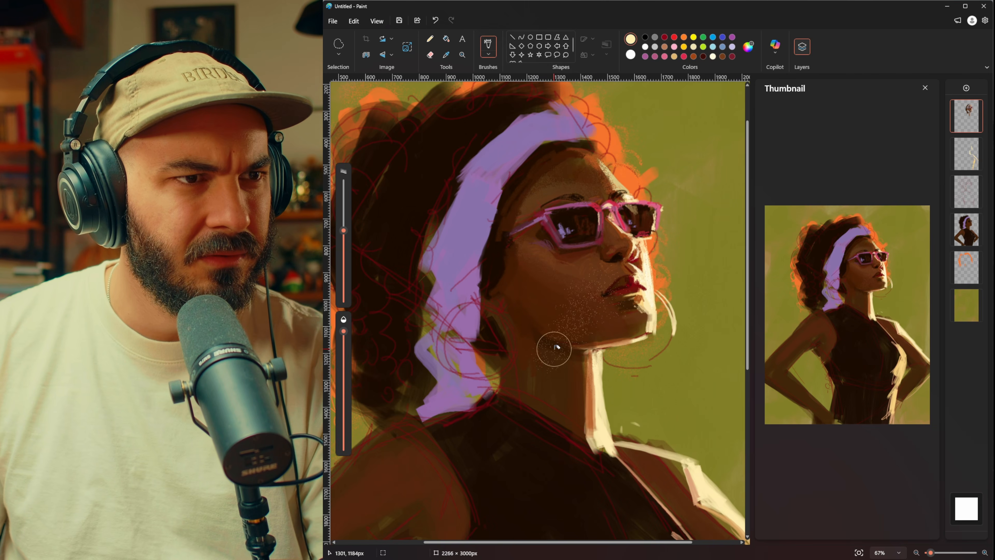
pyautogui.hotkey('ctrl', 'z')
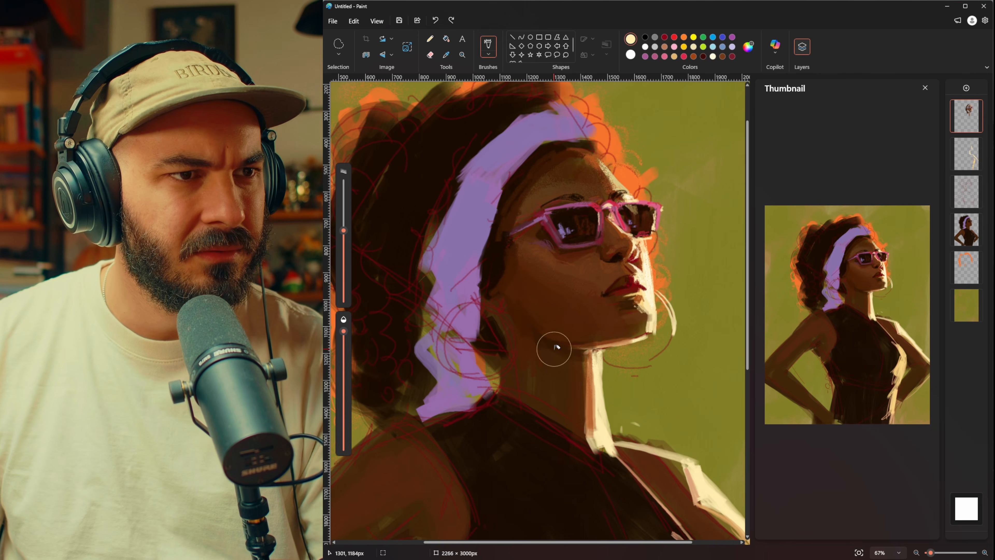
pyautogui.press('i')
pyautogui.click(536, 330)
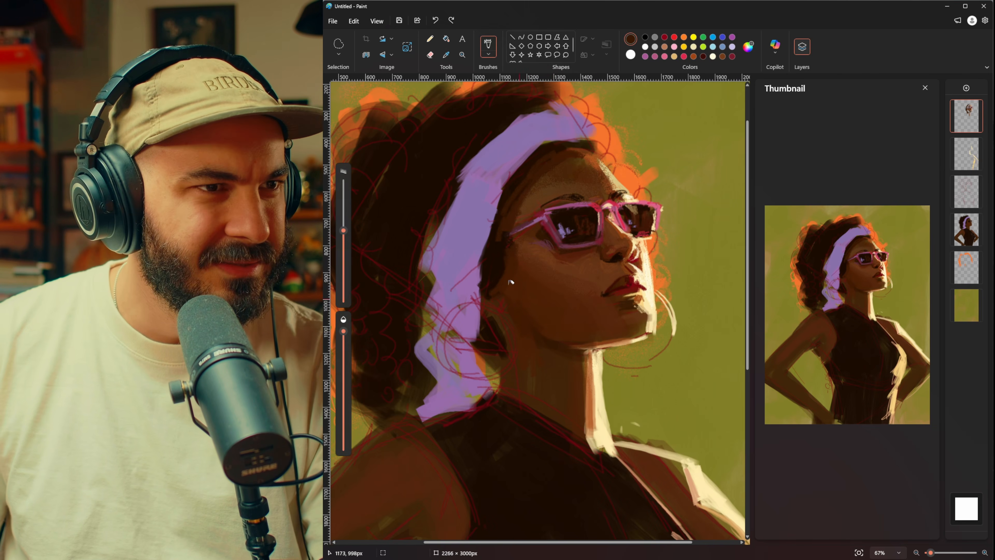
pyautogui.scroll(-3, 510, 282)
pyautogui.press('i')
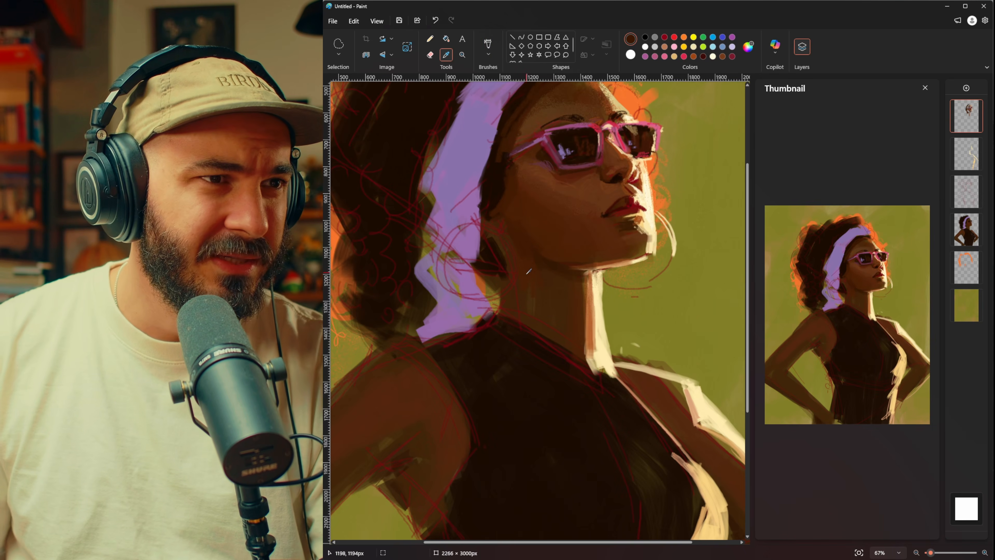
pyautogui.click(526, 288)
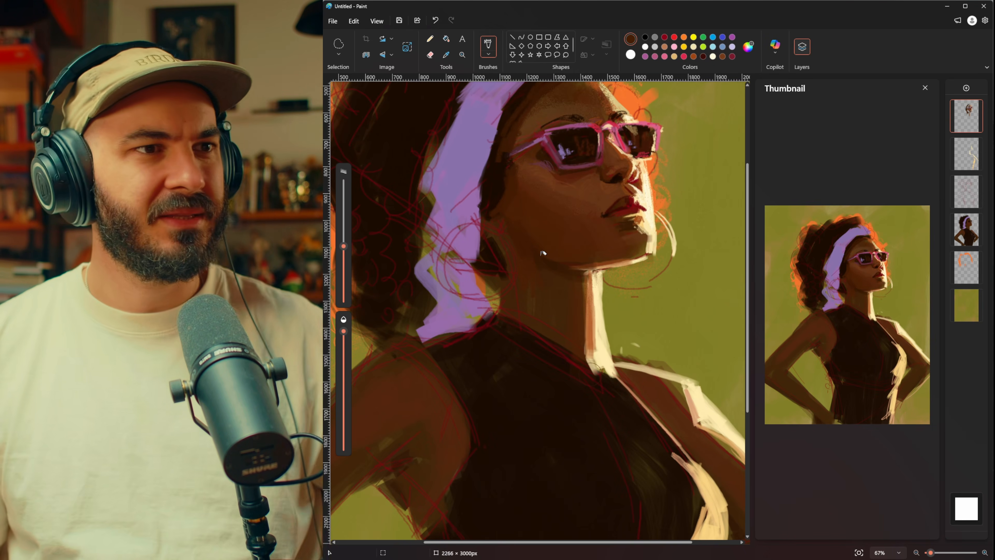
# Step: Paint near-black curls around the outer edge of the hair and over the back edge of the headband
pyautogui.scroll(3, 543, 253)
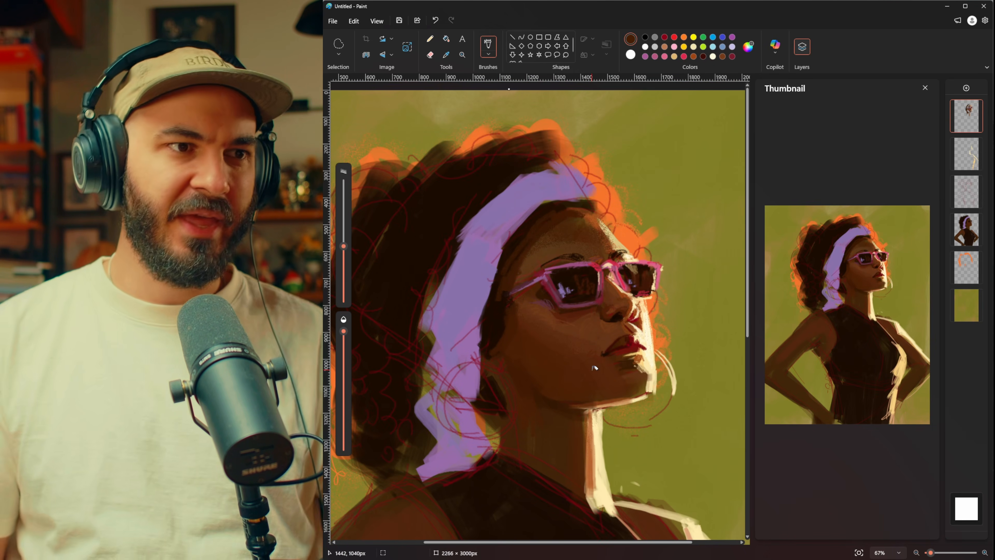
pyautogui.moveTo(509, 285)
pyautogui.mouseDown()
pyautogui.moveTo(493, 320)
pyautogui.moveTo(480, 358)
pyautogui.moveTo(490, 380)
pyautogui.moveTo(467, 411)
pyautogui.moveTo(481, 410)
pyautogui.moveTo(489, 378)
pyautogui.moveTo(466, 329)
pyautogui.moveTo(499, 392)
pyautogui.moveTo(490, 407)
pyautogui.moveTo(501, 391)
pyautogui.moveTo(491, 352)
pyautogui.moveTo(497, 358)
pyautogui.moveTo(507, 332)
pyautogui.mouseUp()
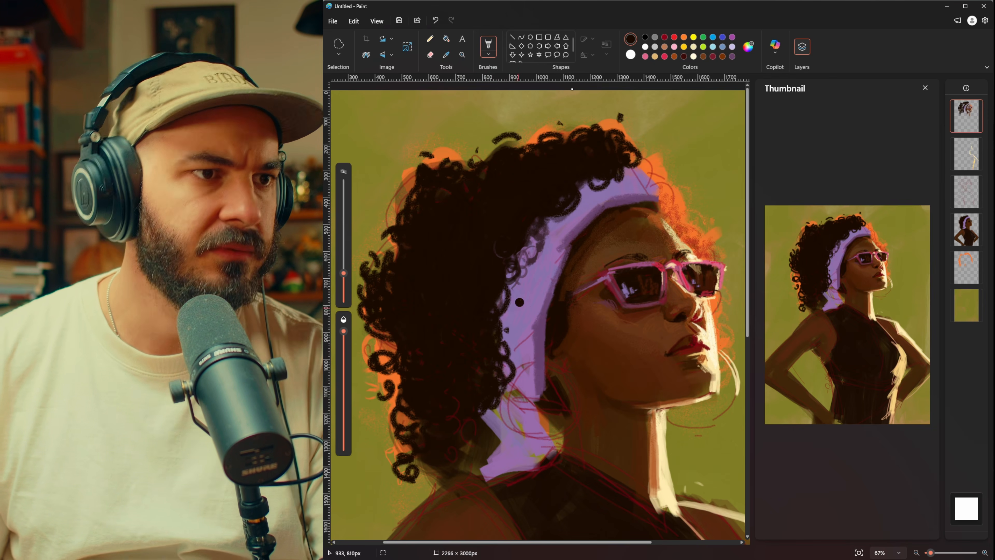
pyautogui.moveTo(386, 257); pyautogui.dragTo(378, 271)
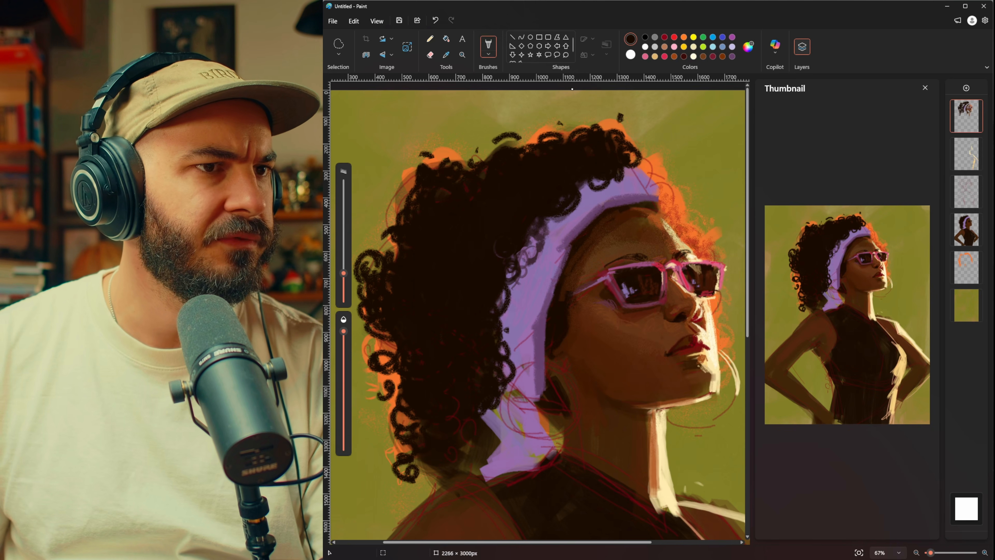
# Step: Paint background olive green over the lower back of the hair to trim its silhouette above the shoulder
pyautogui.scroll(-3, 465, 304)
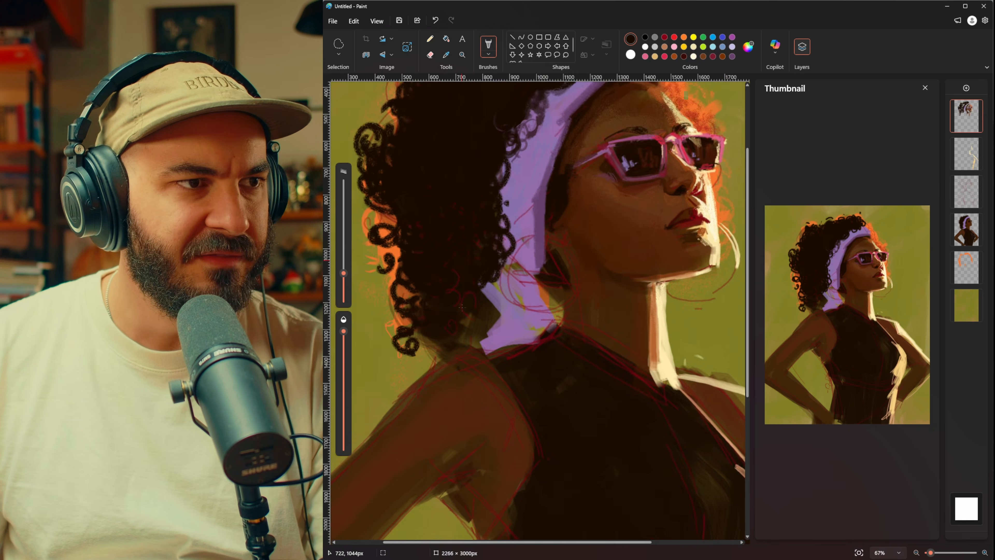
pyautogui.scroll(3, 466, 304)
pyautogui.scroll(-3, 466, 304)
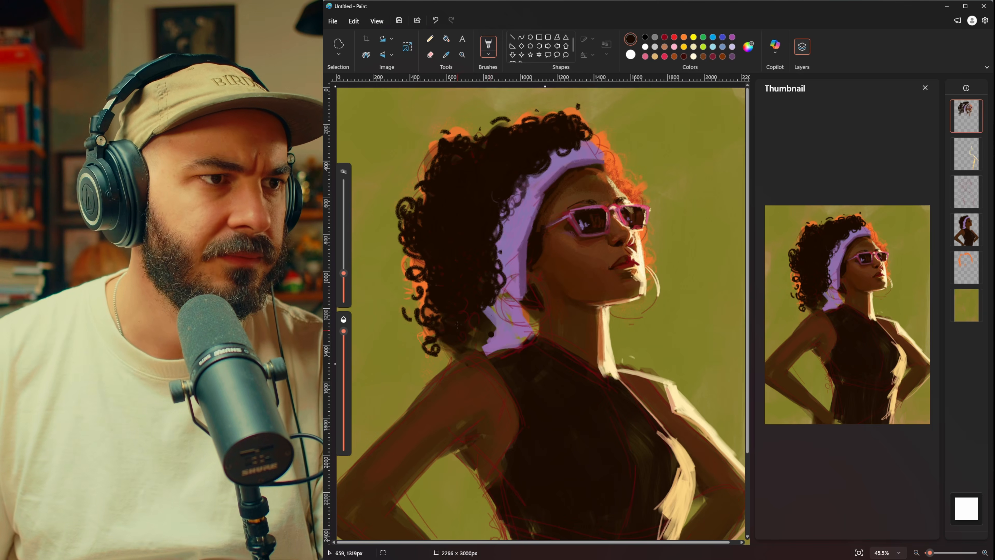
pyautogui.moveTo(458, 325)
pyautogui.mouseDown()
pyautogui.moveTo(472, 331)
pyautogui.moveTo(453, 359)
pyautogui.moveTo(466, 356)
pyautogui.mouseUp()
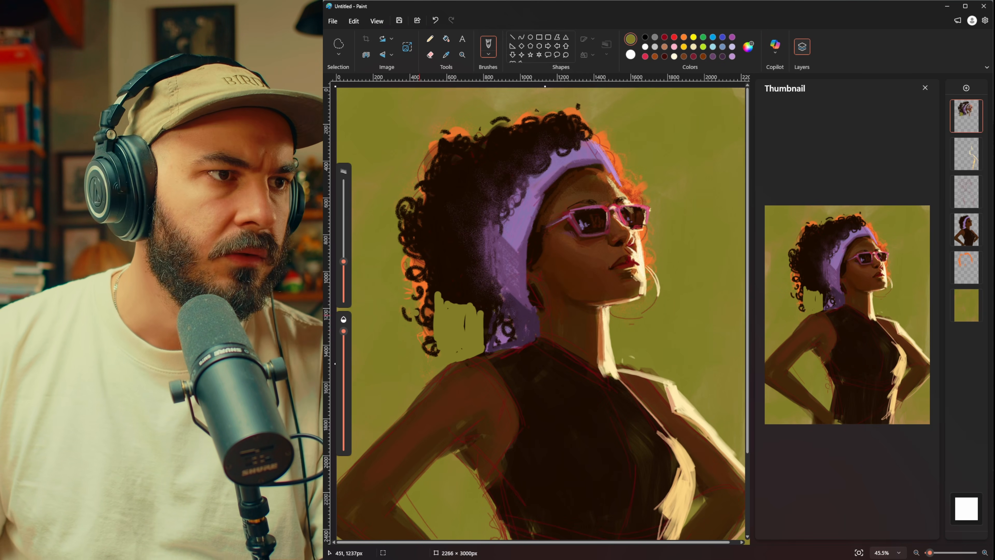
pyautogui.moveTo(419, 299); pyautogui.dragTo(429, 352)
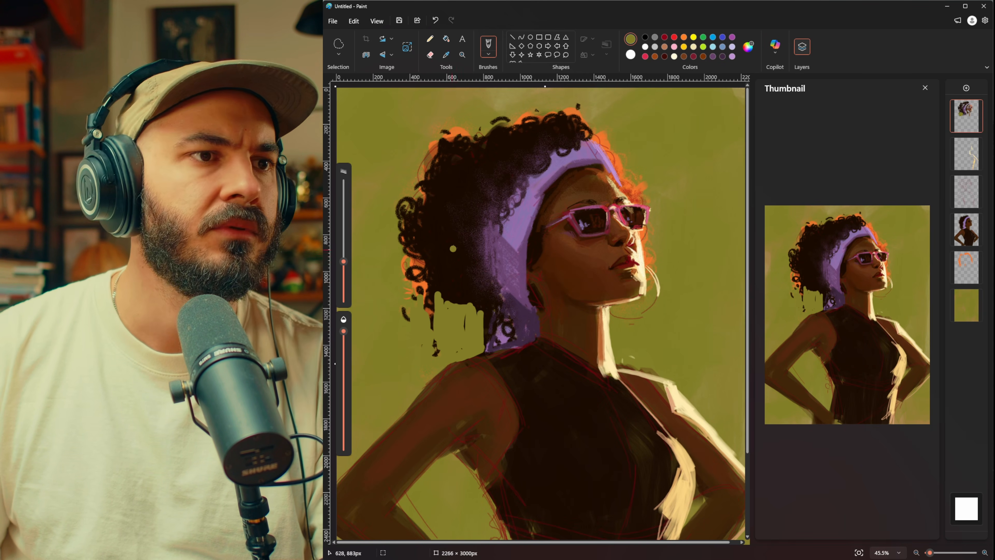
pyautogui.moveTo(441, 295)
pyautogui.mouseDown()
pyautogui.moveTo(484, 329)
pyautogui.moveTo(465, 321)
pyautogui.mouseUp()
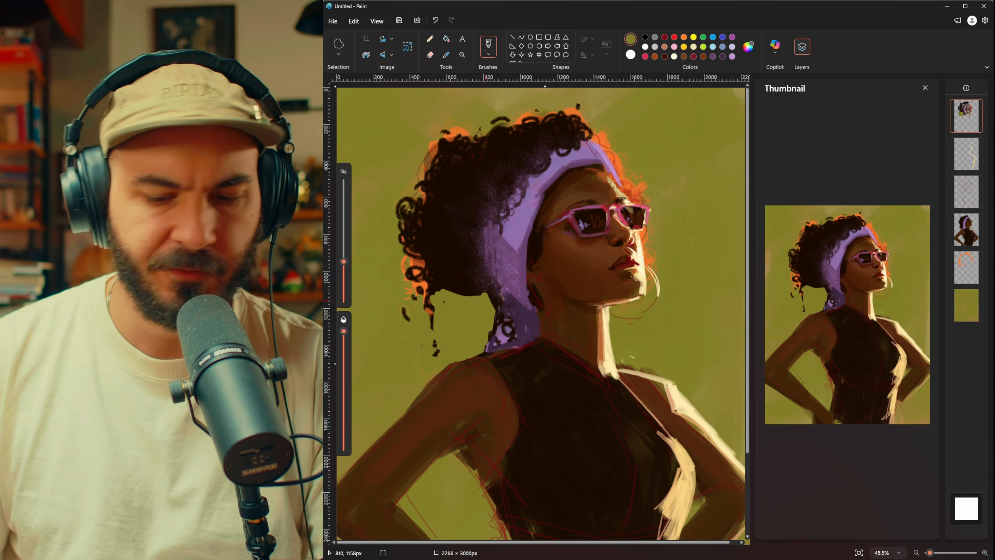
# Step: Fill the headband's tail with shadow purple and build loose dark brown and orange curls along the hair's outer edge
pyautogui.press('i')
pyautogui.click(510, 306)
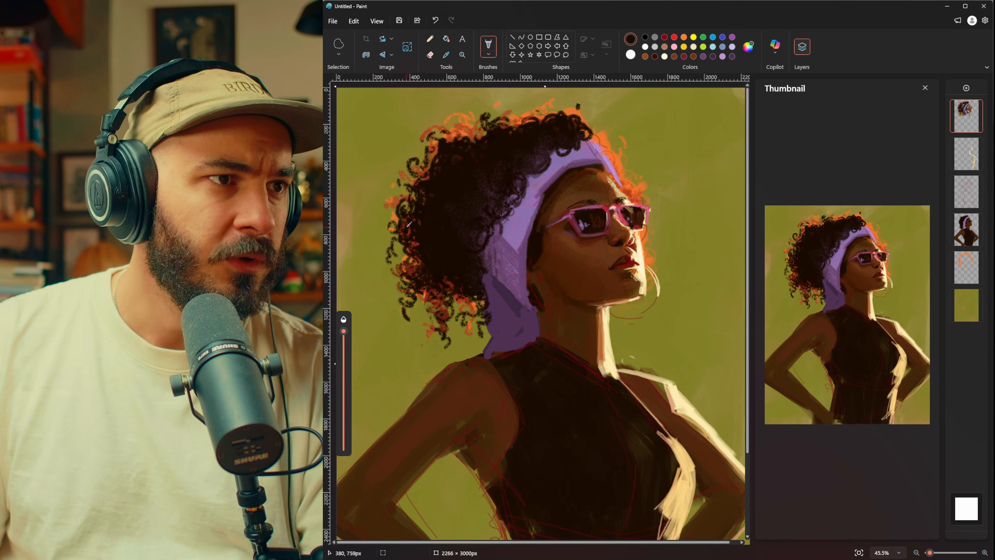
pyautogui.click(408, 225)
pyautogui.press('i')
pyautogui.click(418, 160)
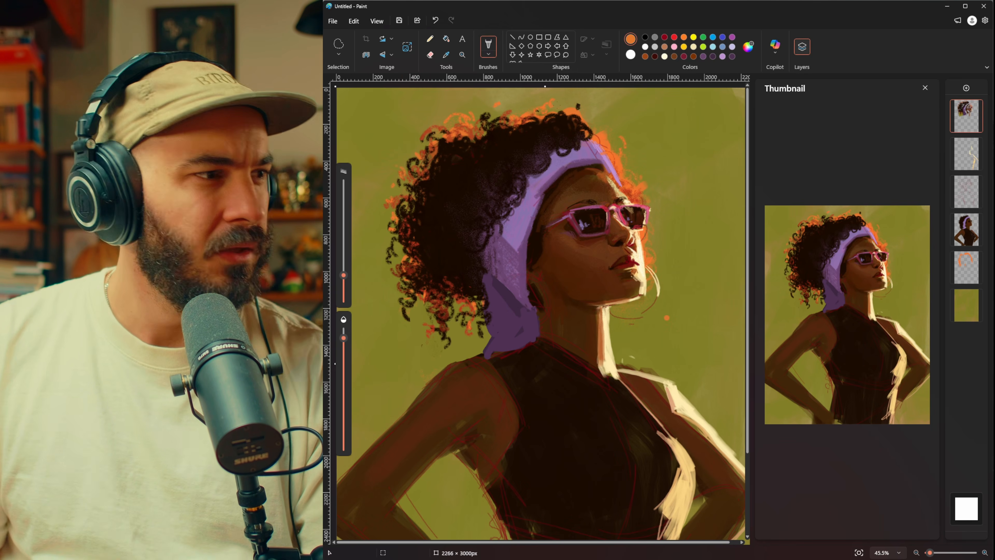
pyautogui.press('i')
pyautogui.click(419, 267)
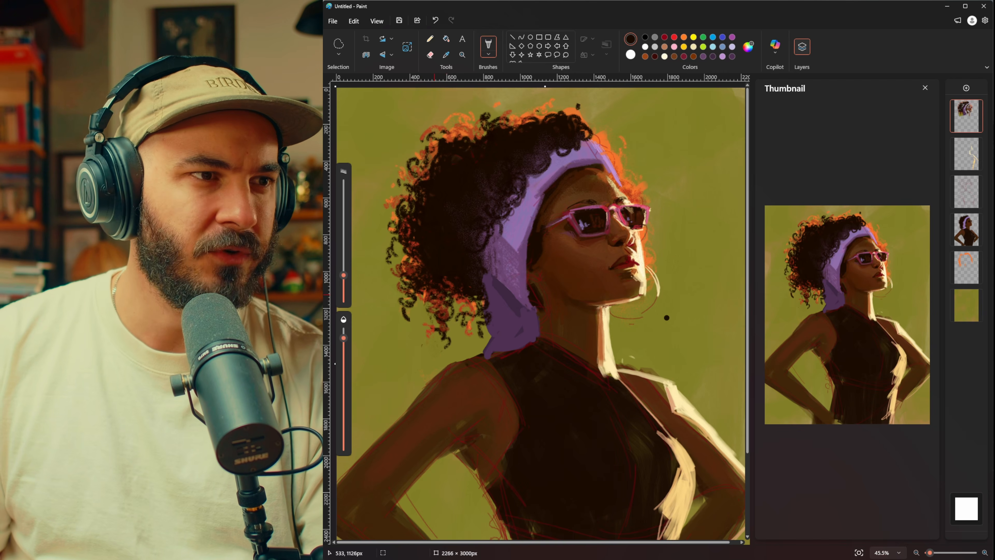
pyautogui.moveTo(439, 296)
pyautogui.mouseDown()
pyautogui.moveTo(426, 299)
pyautogui.moveTo(443, 314)
pyautogui.moveTo(434, 346)
pyautogui.moveTo(455, 296)
pyautogui.mouseUp()
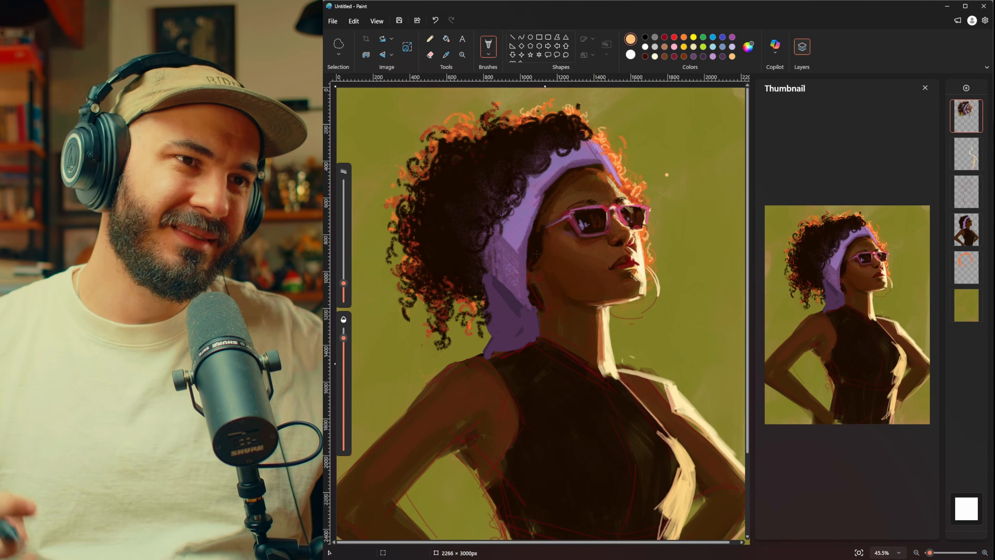
# Step: Sample the hair's dark brown, enlarge the brush and paint dark strokes into the upper part of the curls
pyautogui.press('i')
pyautogui.click(444, 168)
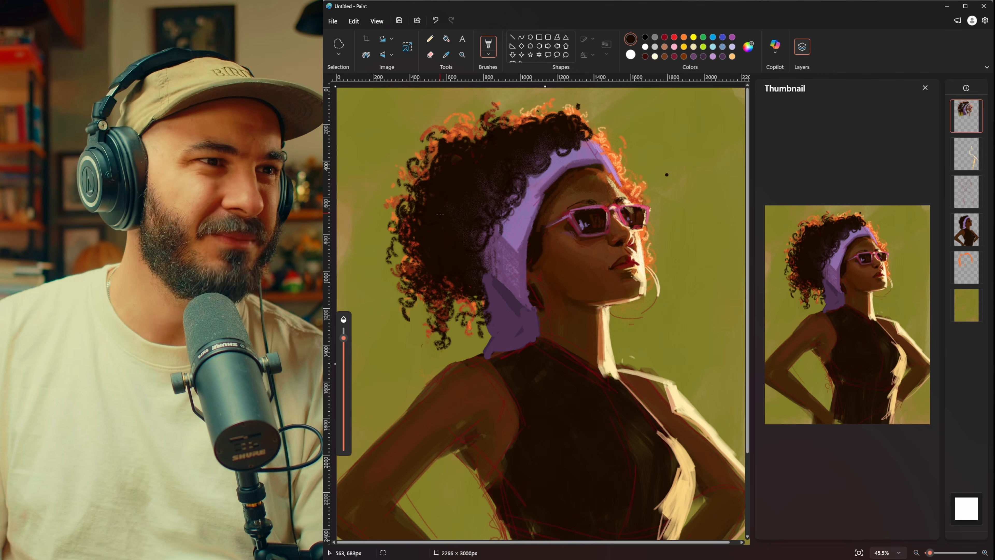
pyautogui.moveTo(351, 270); pyautogui.dragTo(344, 264)
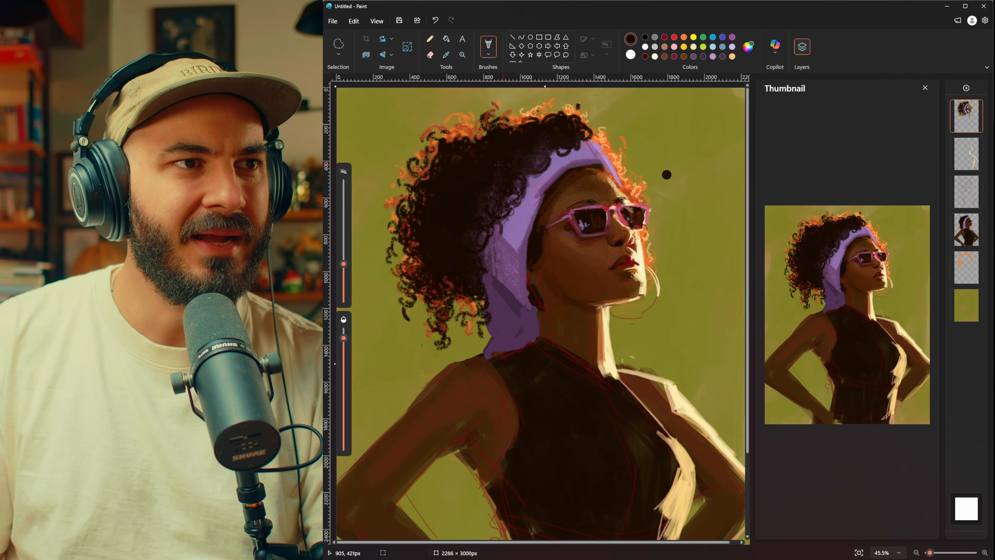
pyautogui.moveTo(477, 134); pyautogui.dragTo(465, 136)
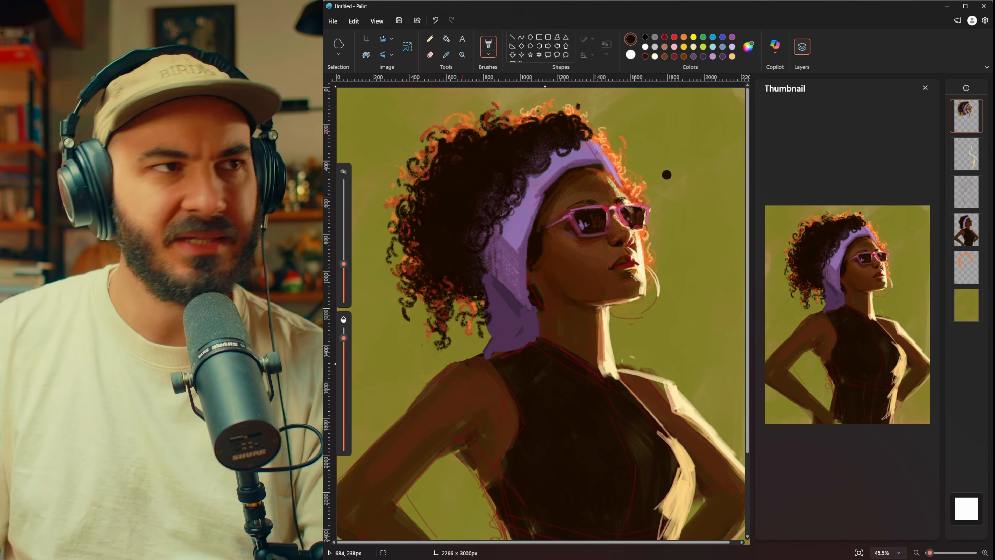